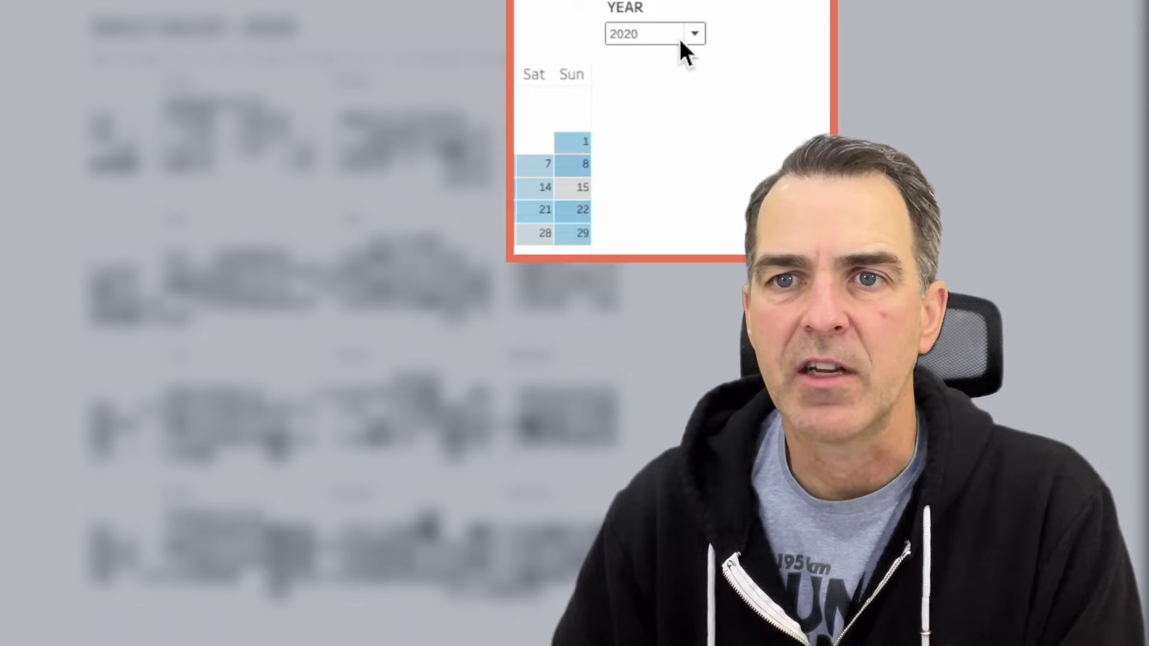
Change the dashboard's YEAR filter from 2020 to 2022
click(677, 34)
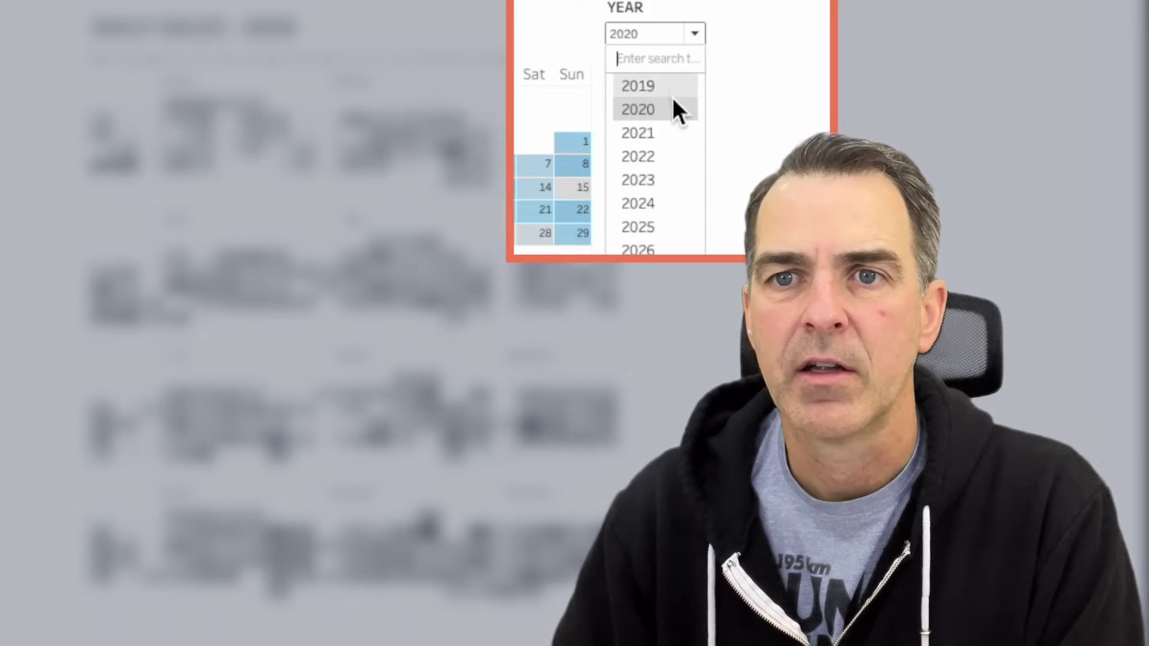
click(664, 156)
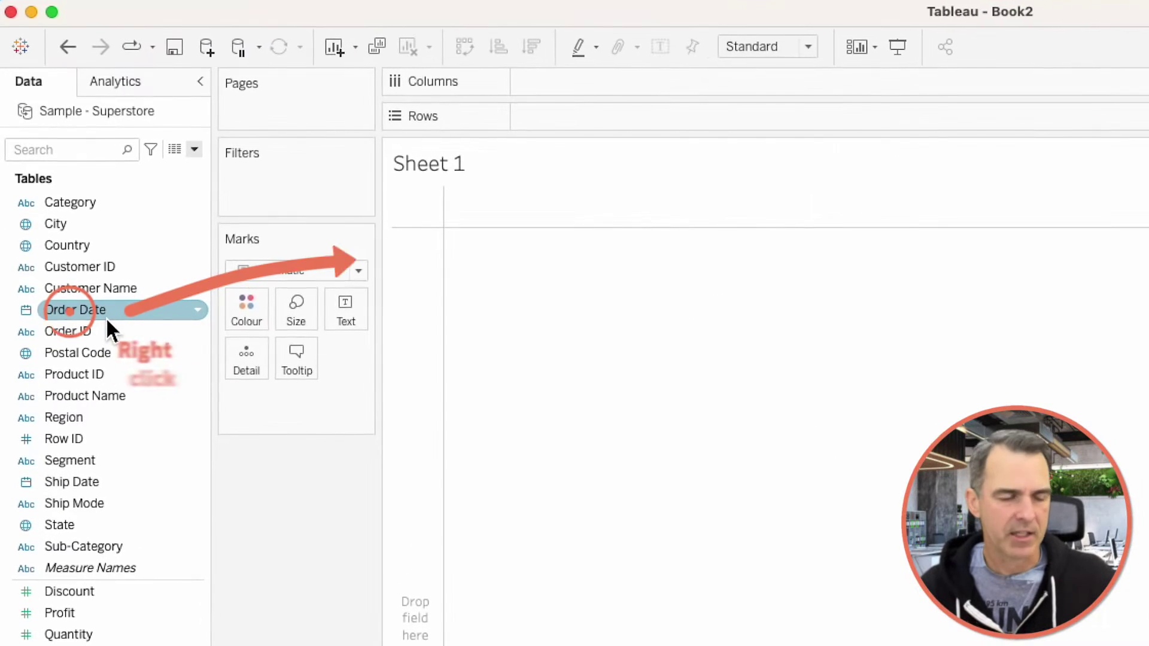
Add Order Date to Rows as a discrete exact date, listing each order date
drag(105, 317, 432, 310)
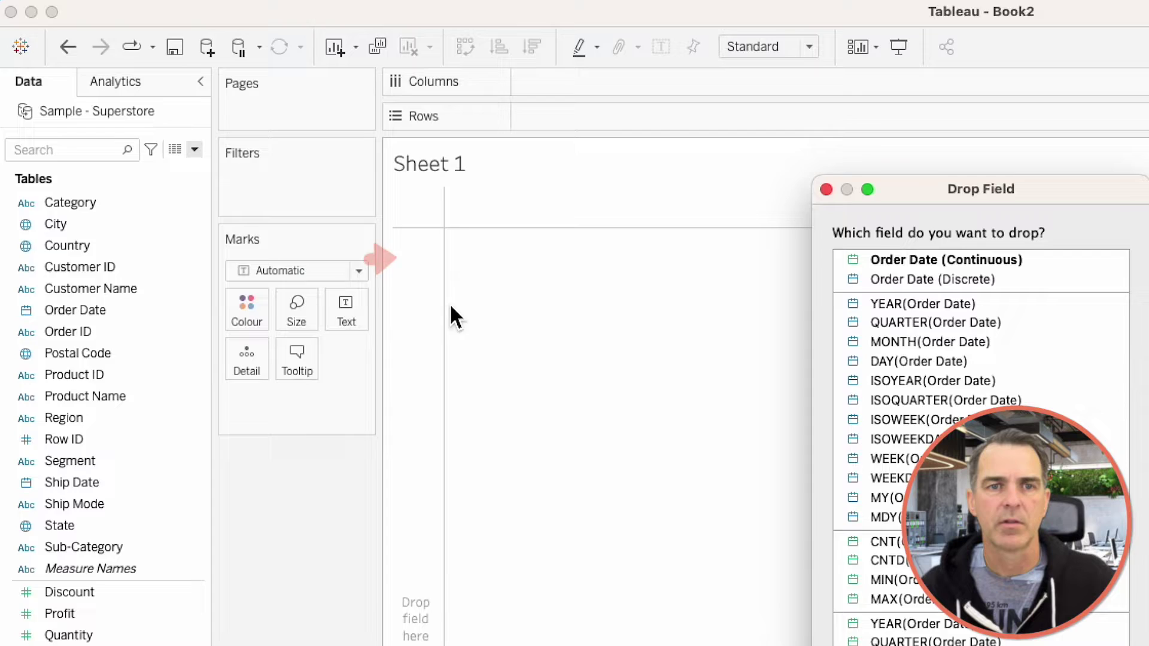
click(578, 75)
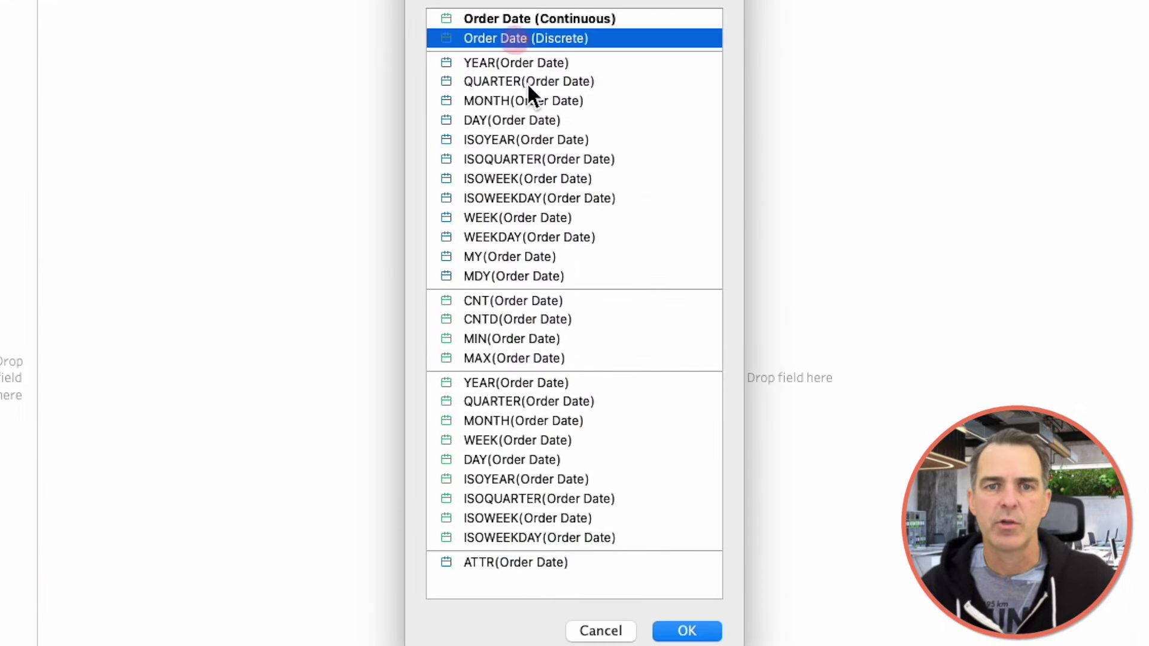
click(701, 635)
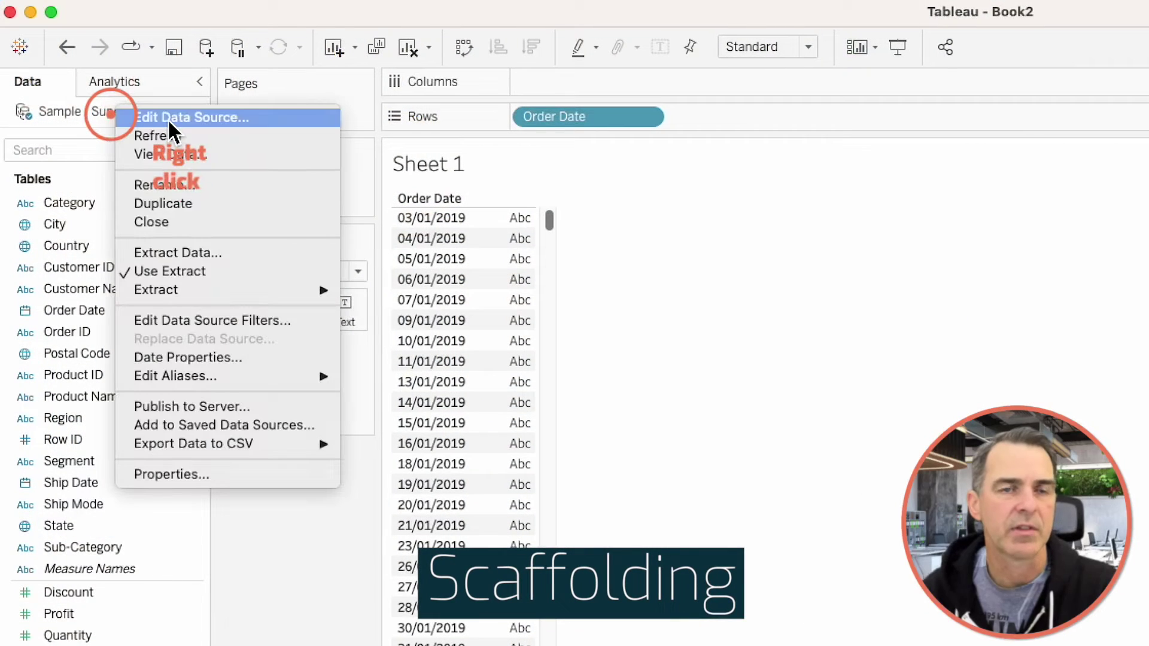
Add the Date 2019-2030.xlsx workbook as a second connection on the data source page
click(171, 119)
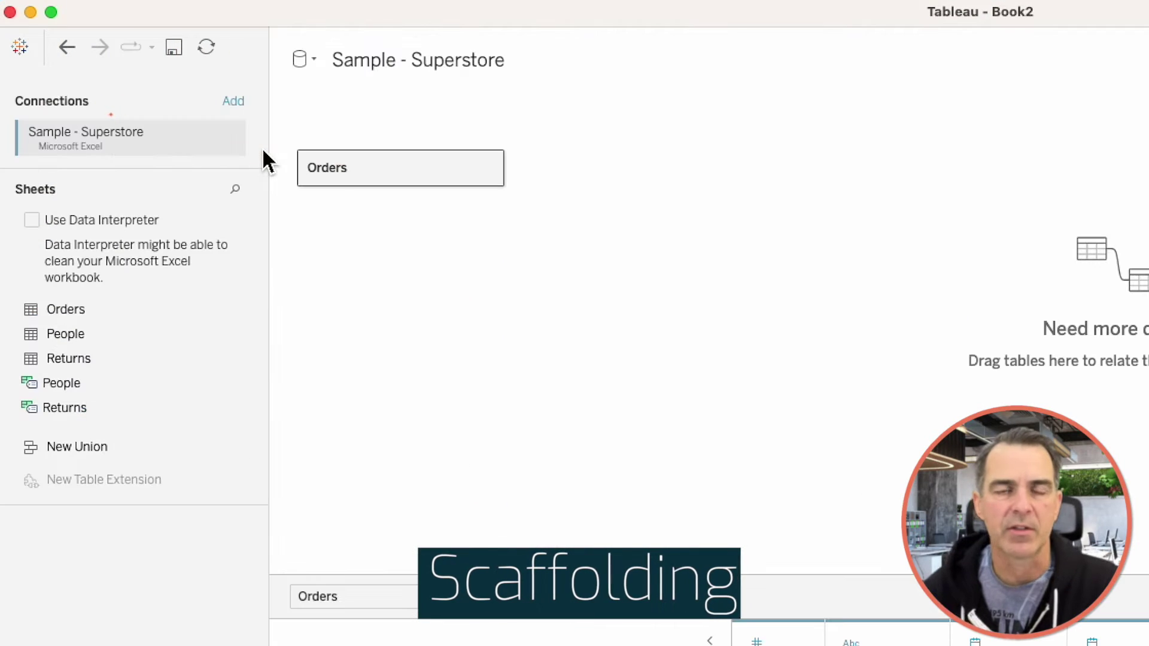
click(243, 107)
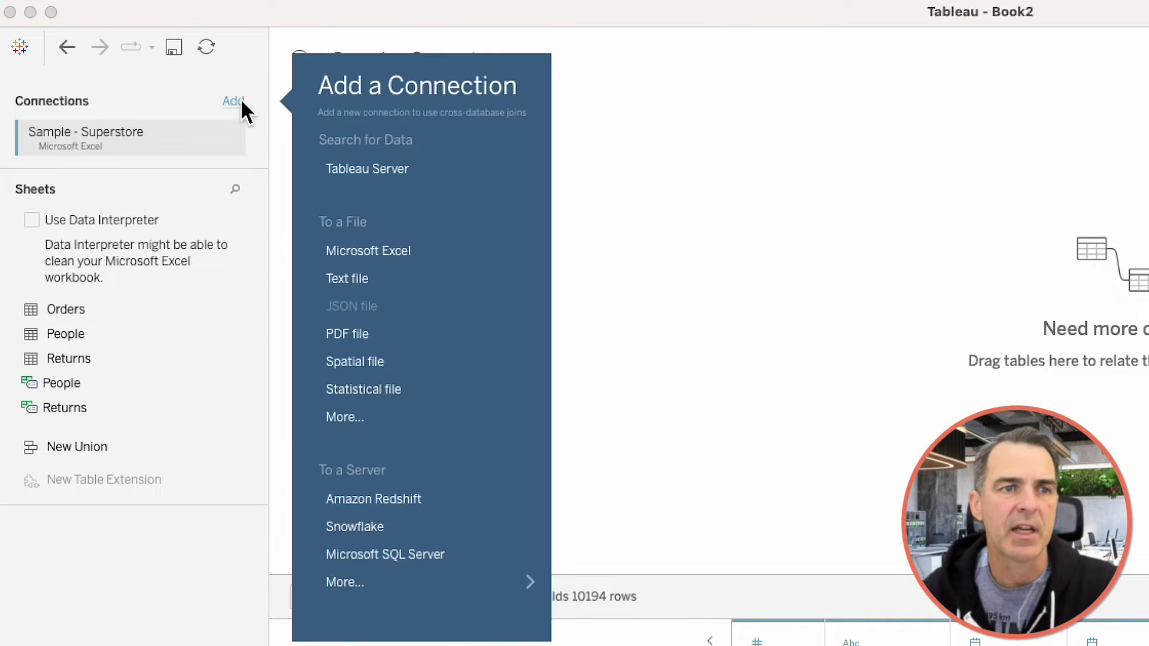
click(354, 421)
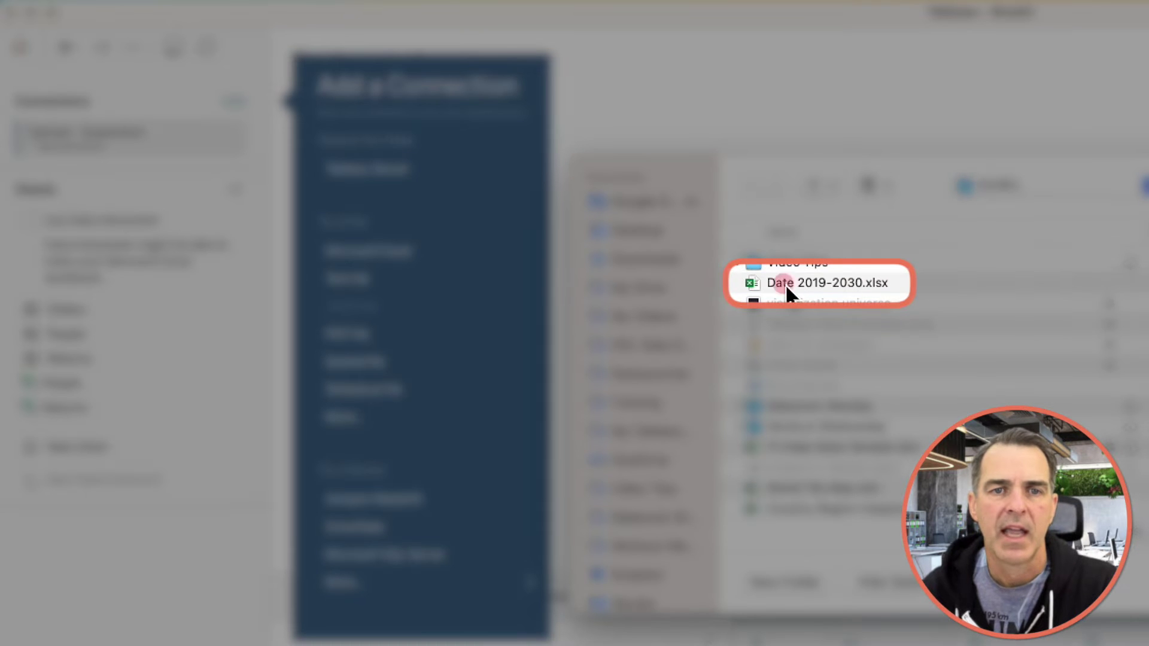
click(785, 284)
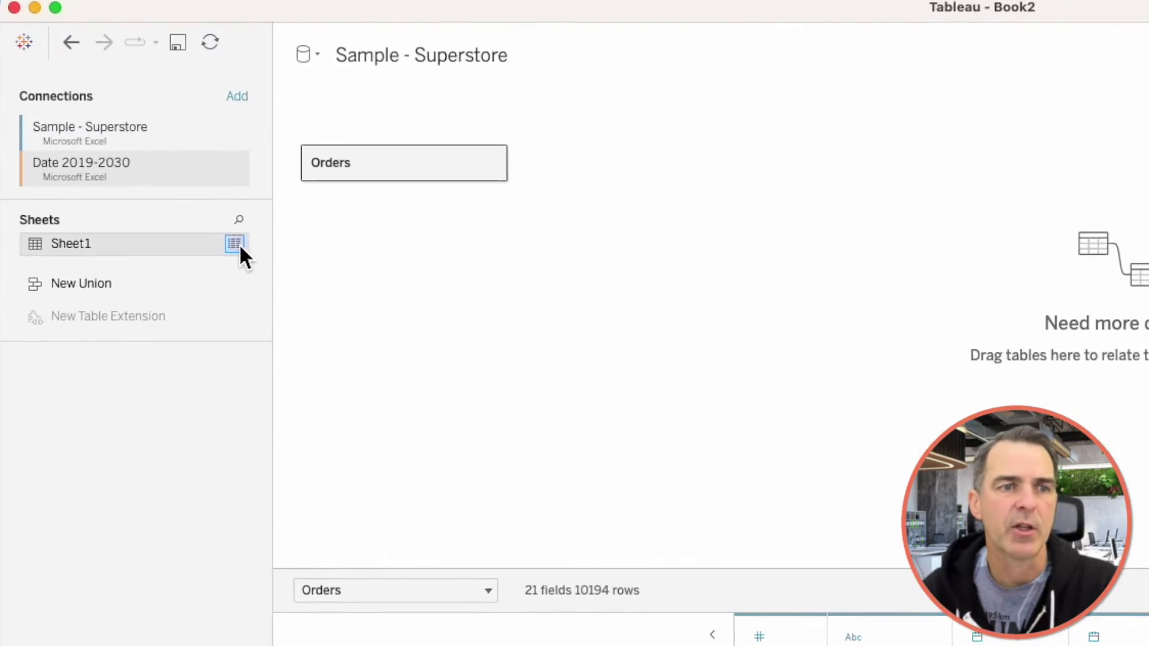
Preview the daily date rows in Sheet1, then close the preview
click(239, 243)
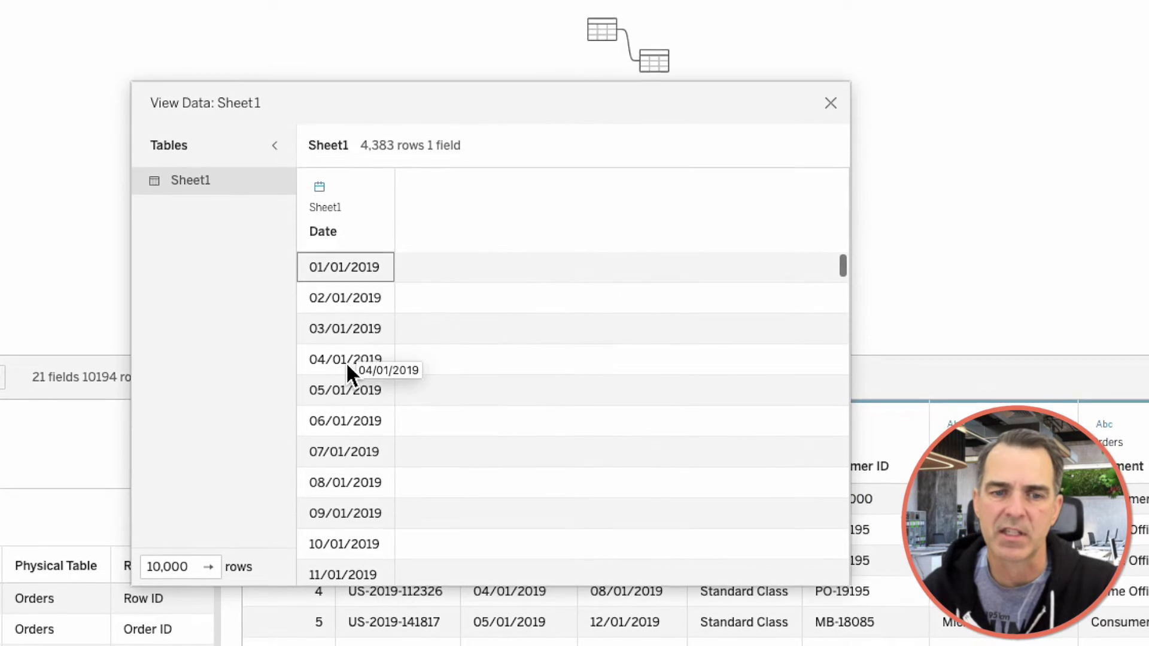
scroll(347, 363, down, 4)
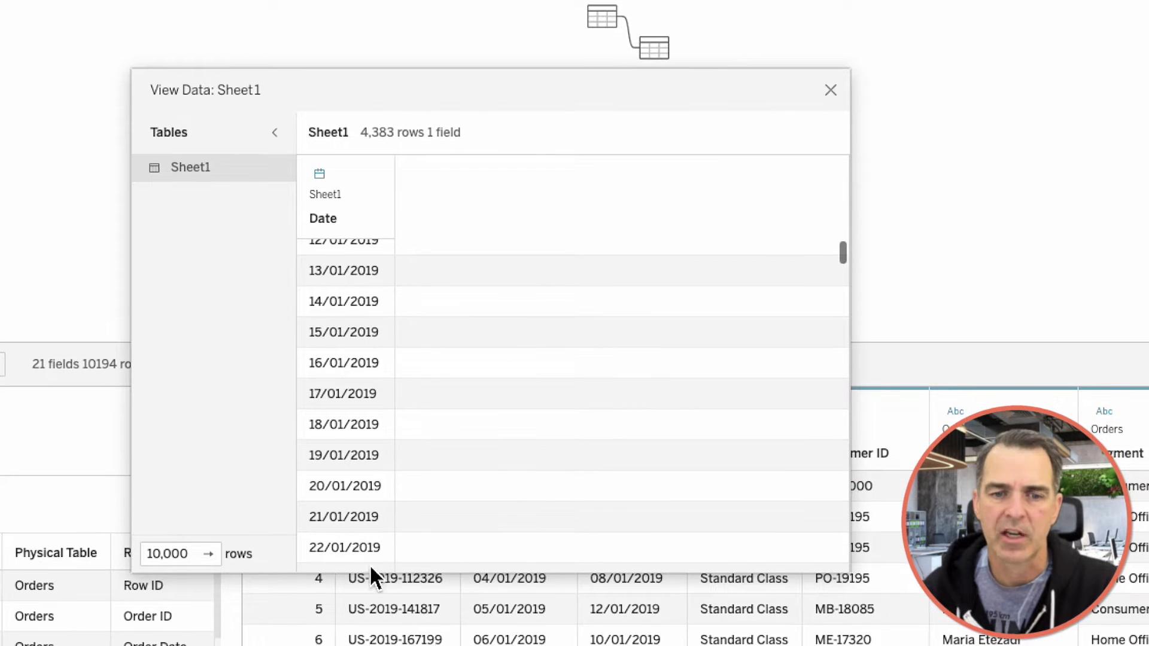
scroll(432, 422, down, 4)
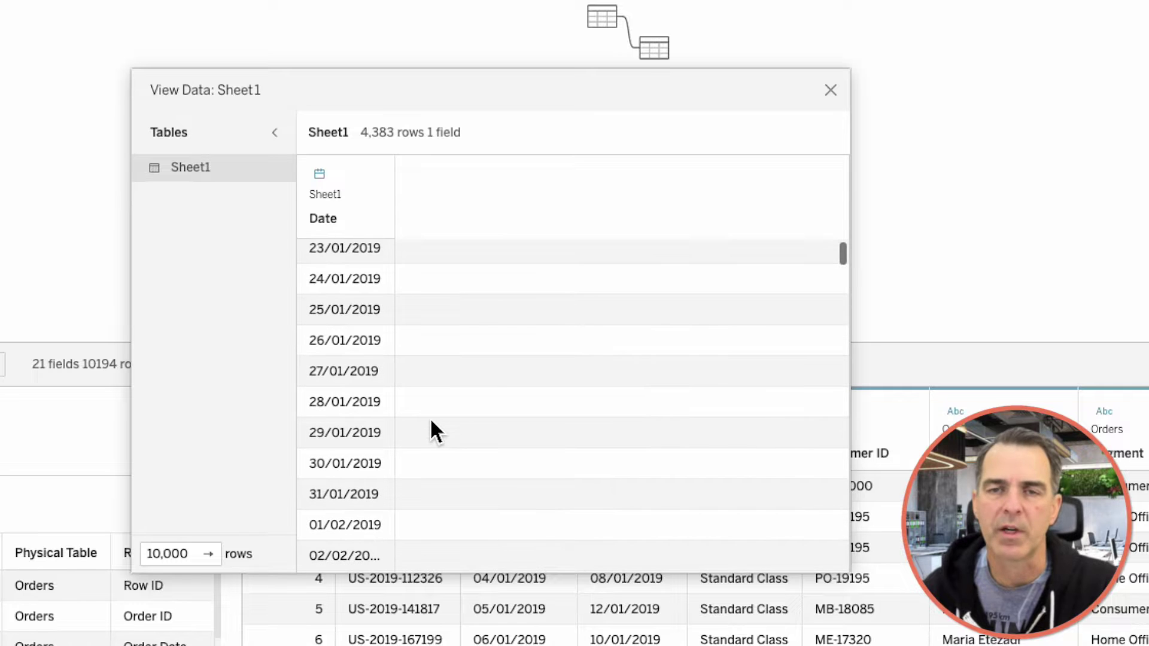
click(831, 91)
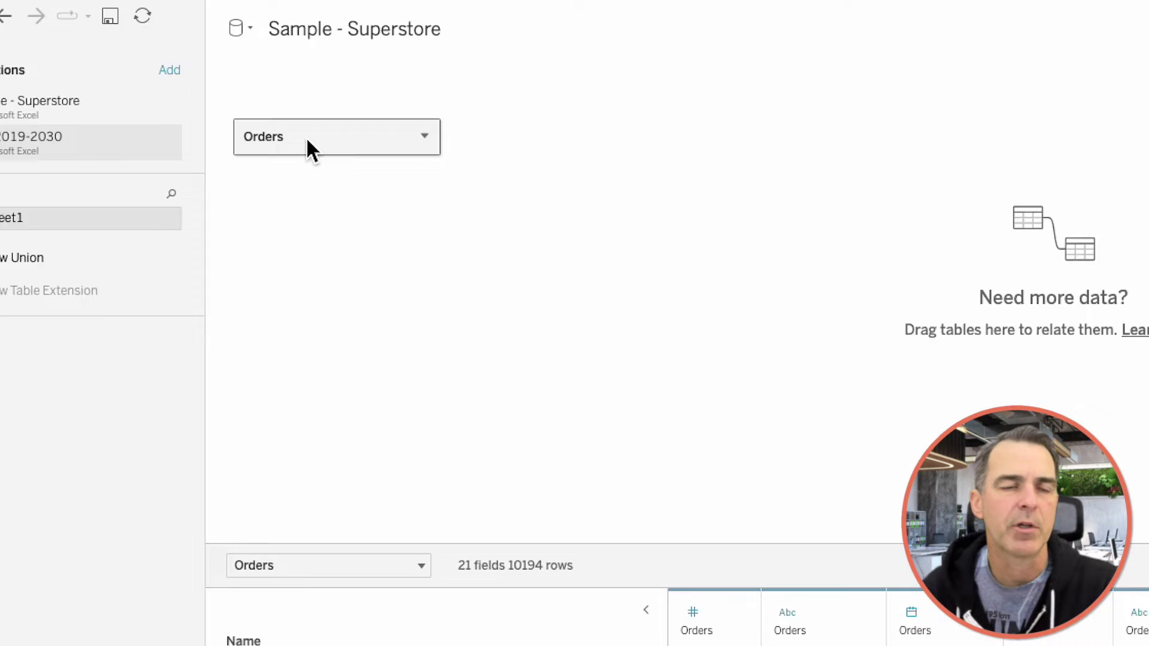
Full-outer join Orders to Sheet1 on Order Date = Date, giving 13,335 rows
double_click(373, 176)
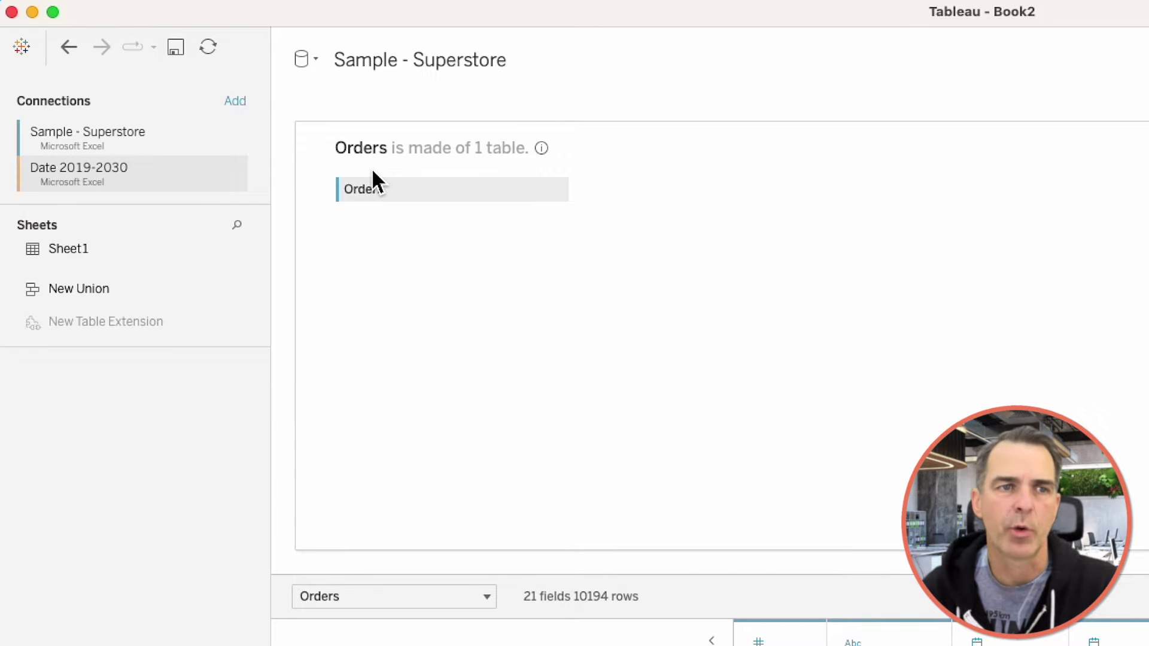
drag(68, 248, 678, 199)
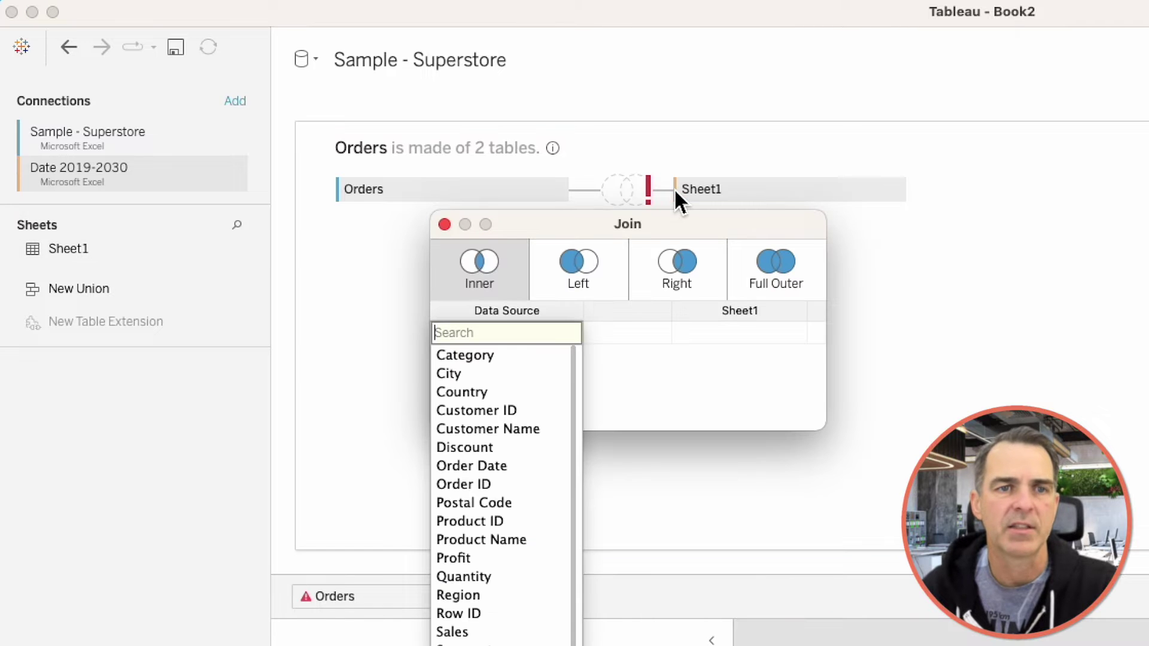
click(495, 467)
click(717, 332)
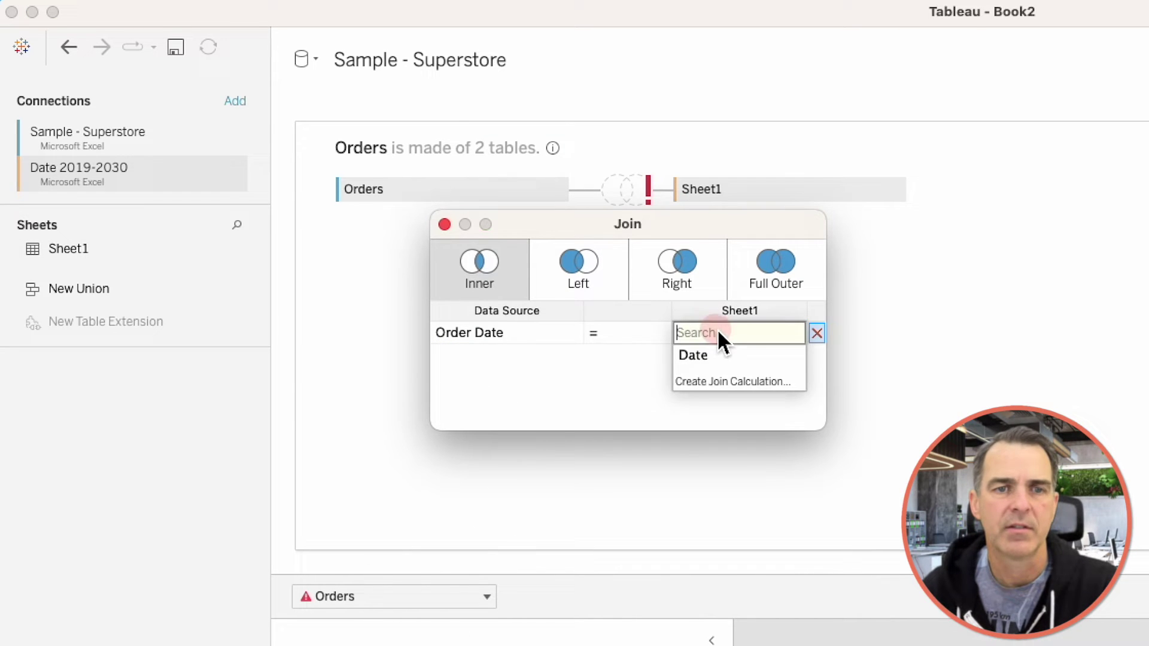
click(713, 355)
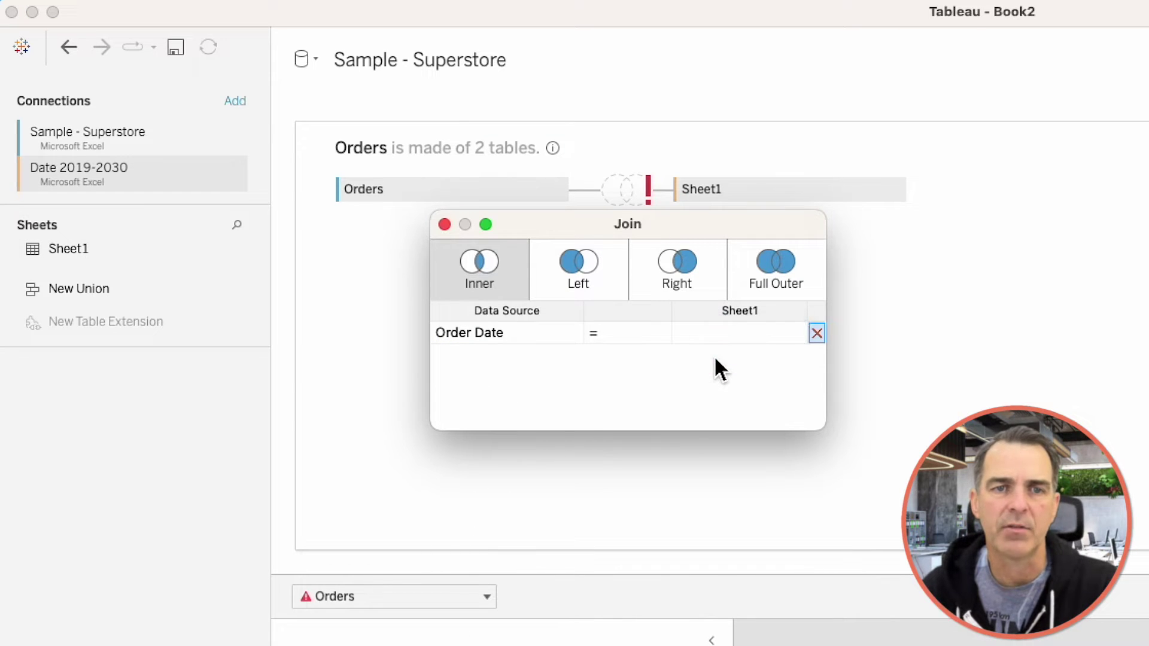
click(769, 267)
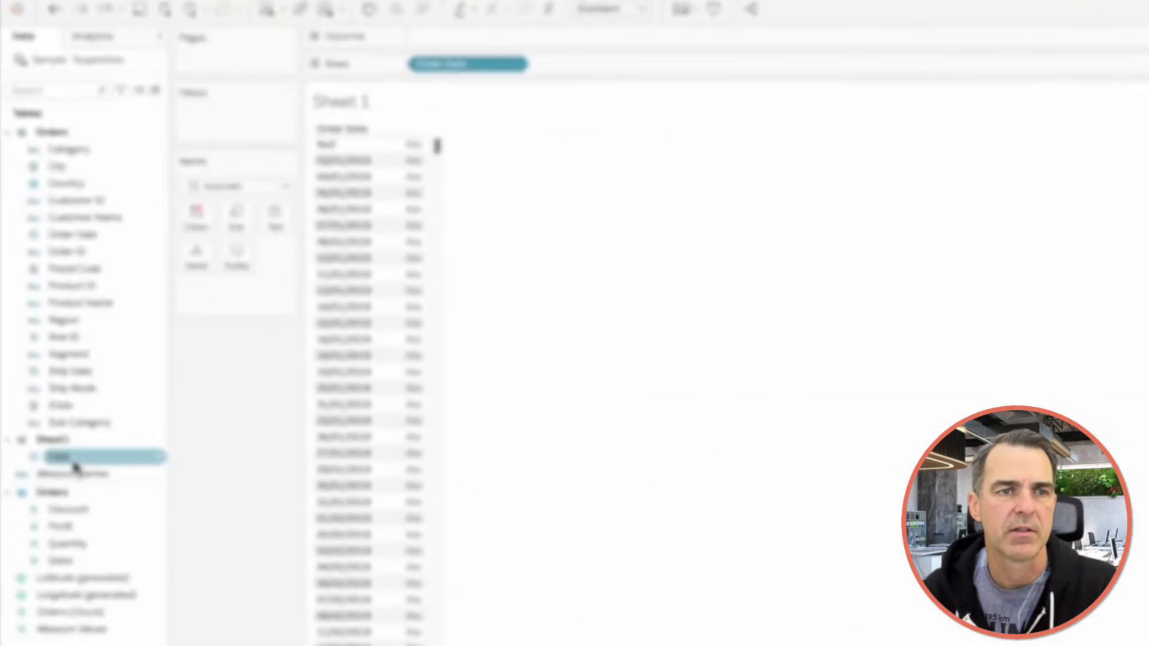
Swap Order Date on Rows for Sheet1's Date, then clear it to empty the view
drag(72, 469, 579, 48)
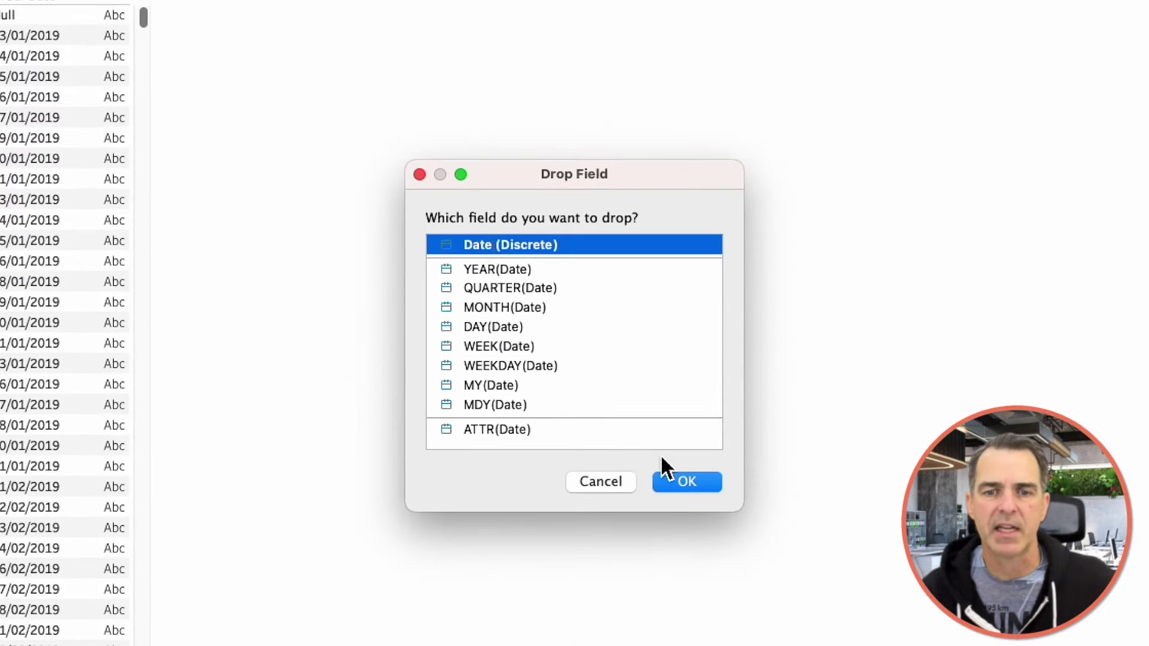
click(669, 479)
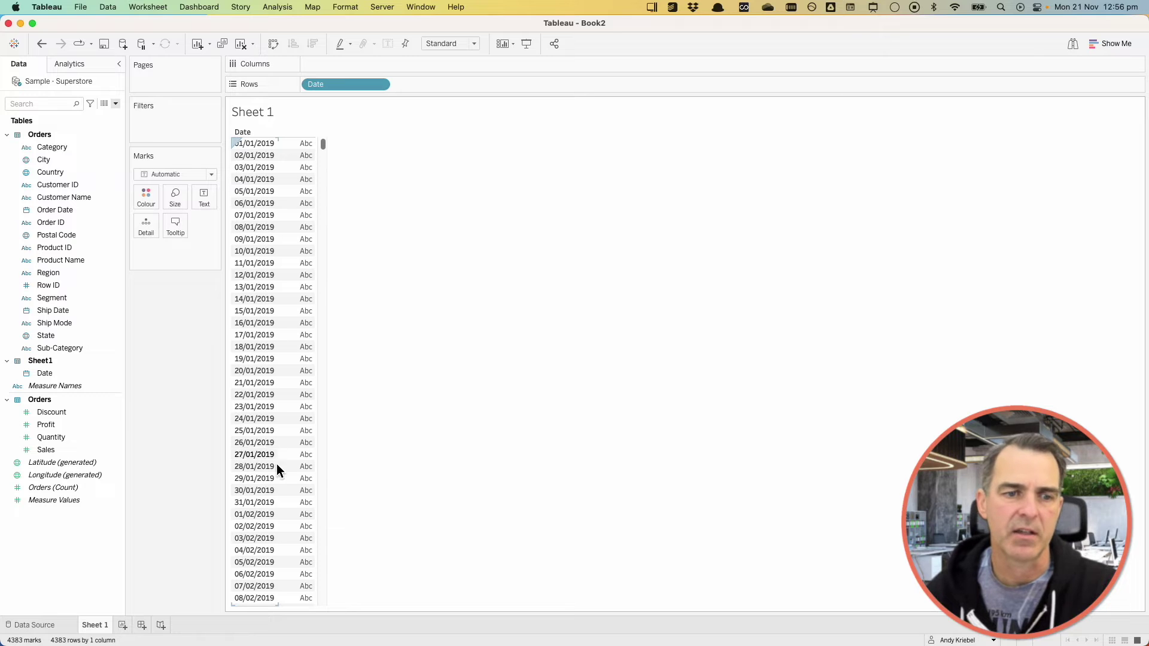
drag(338, 84, 171, 306)
Create a custom date named Month from Date, with Months detail as a date part
click(47, 376)
right_click(61, 345)
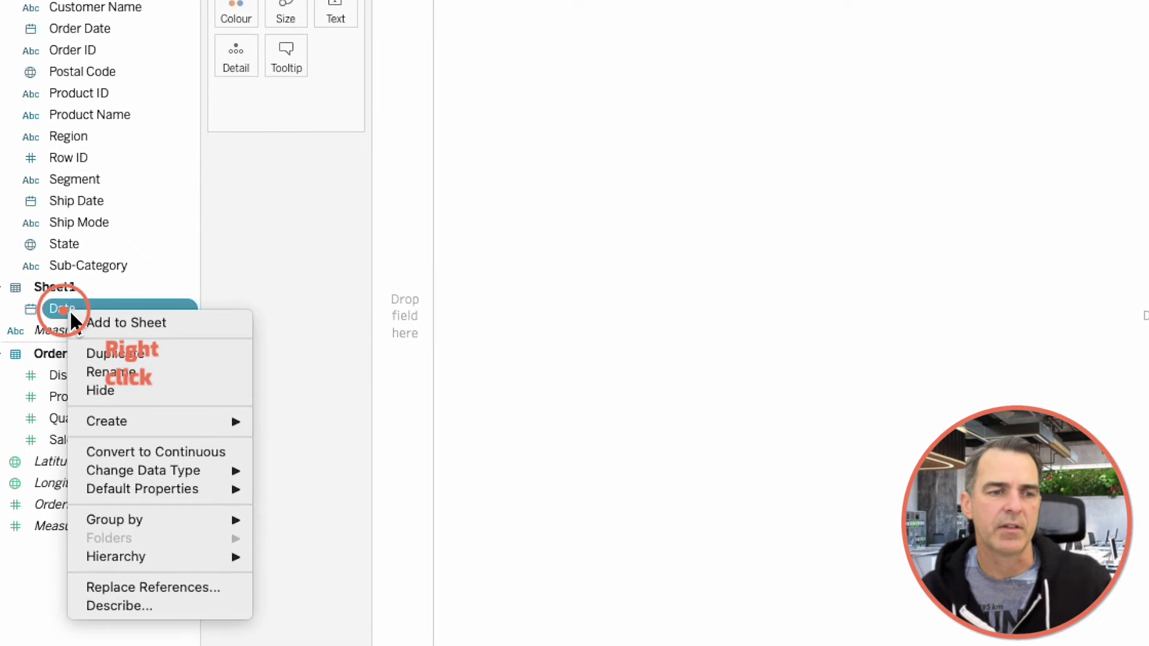
mouse_move(174, 432)
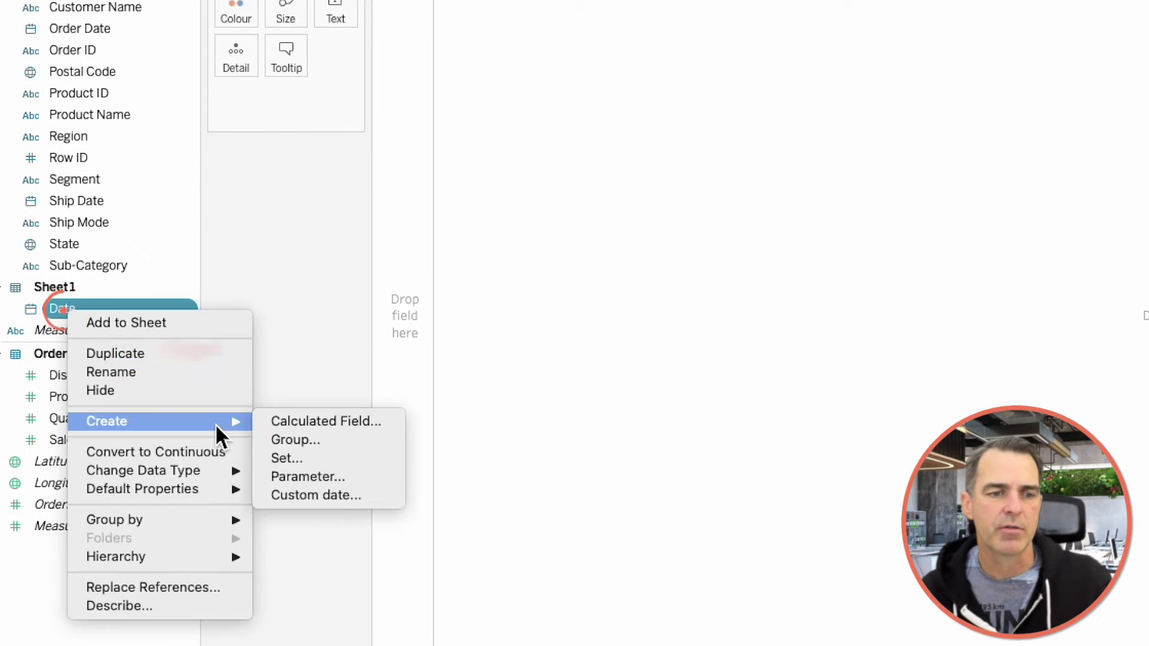
click(300, 494)
click(627, 227)
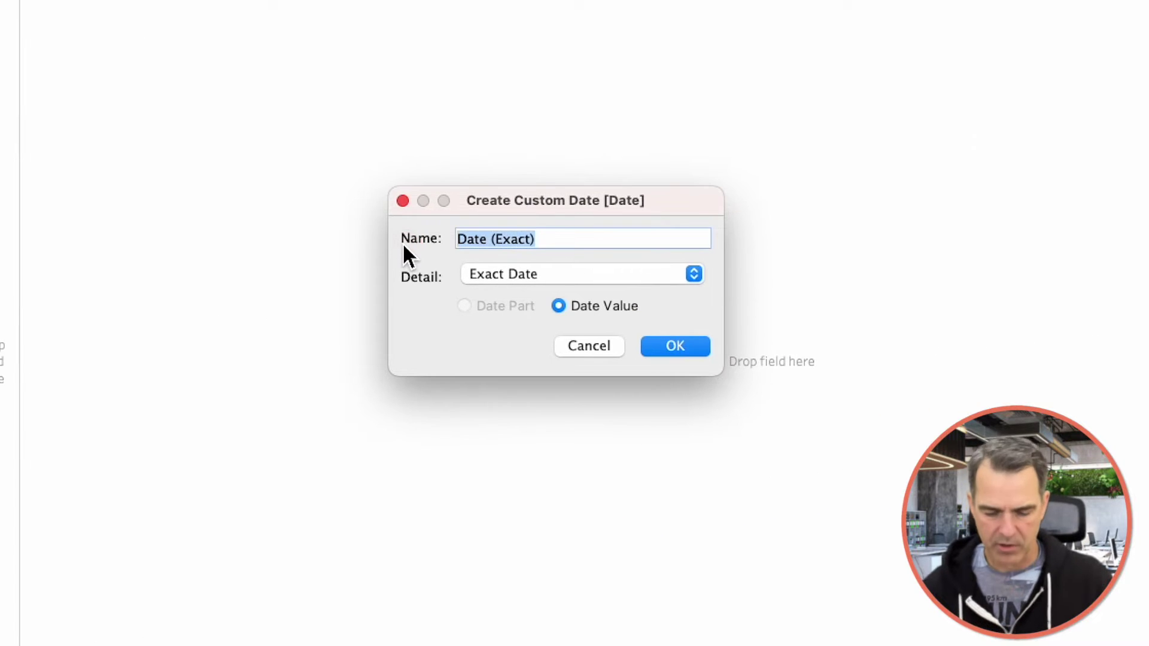
text(Month)
click(518, 274)
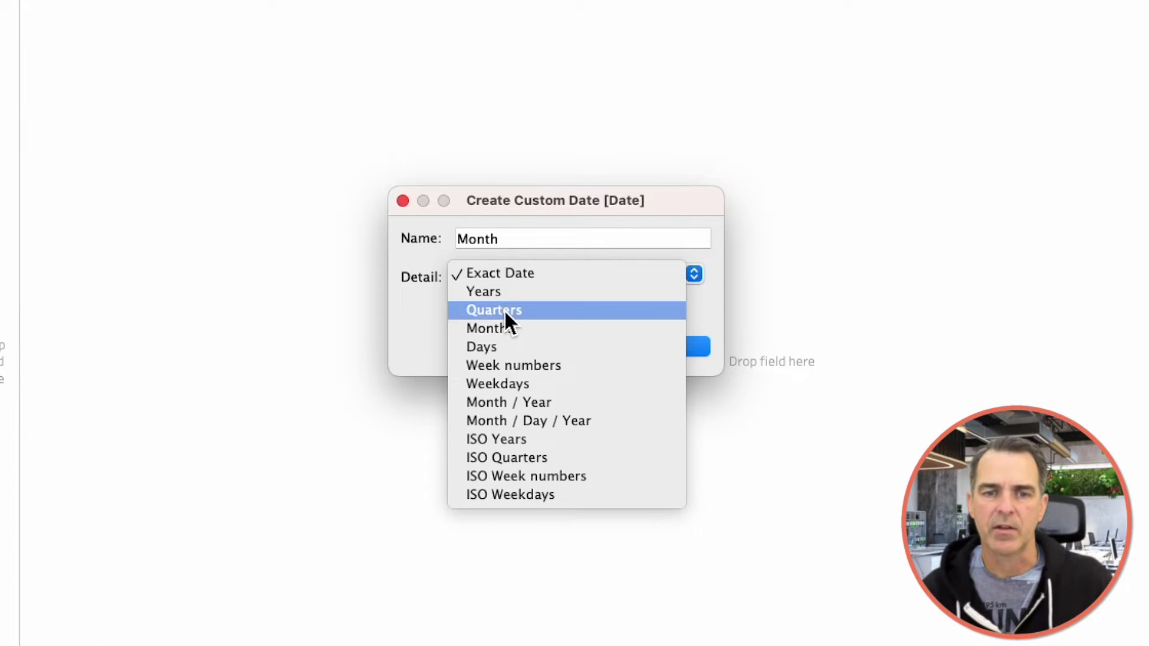
click(498, 332)
click(489, 305)
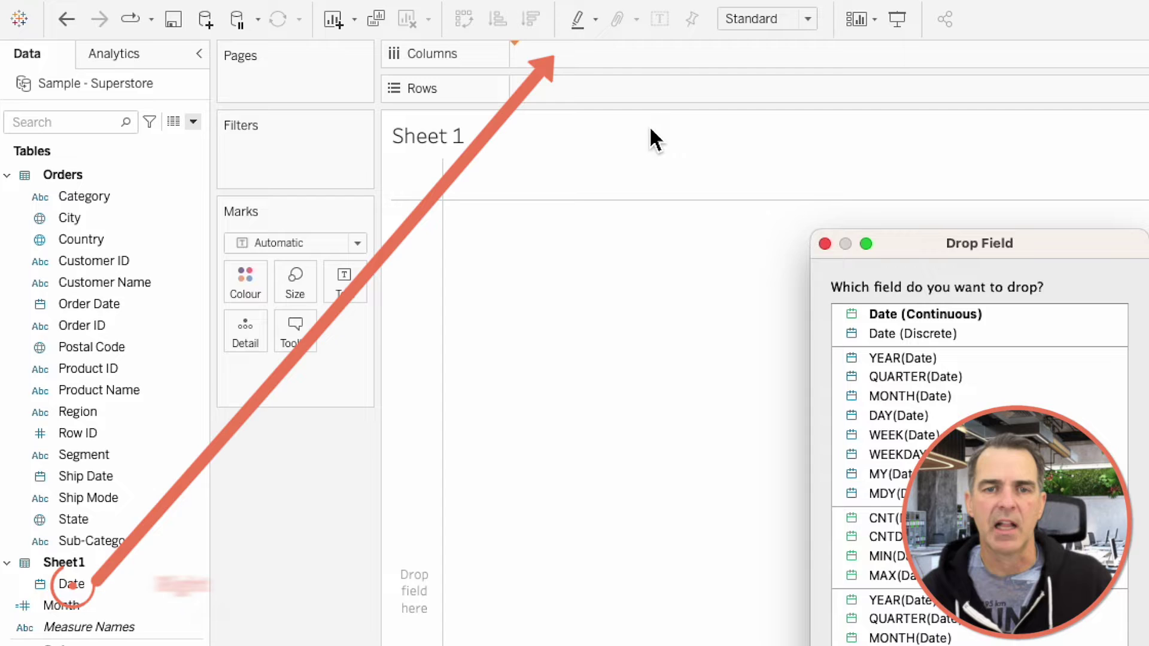
Put WEEKDAY(Date) on Columns and QUARTER(Date) on Rows
click(923, 449)
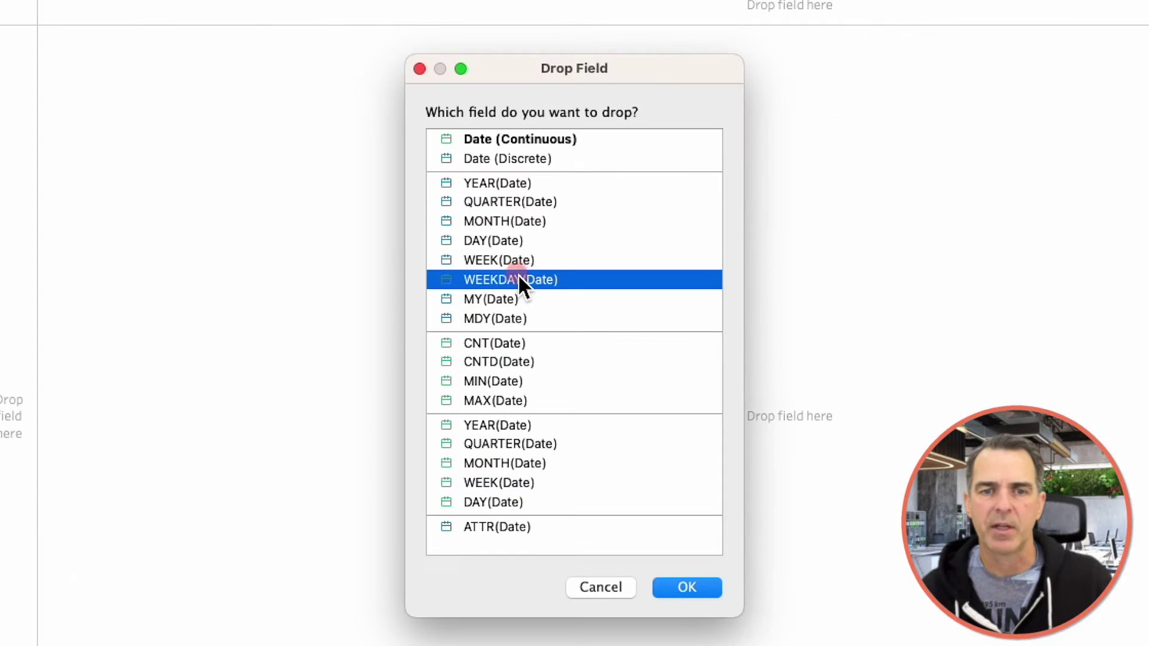
click(682, 586)
drag(71, 578, 580, 91)
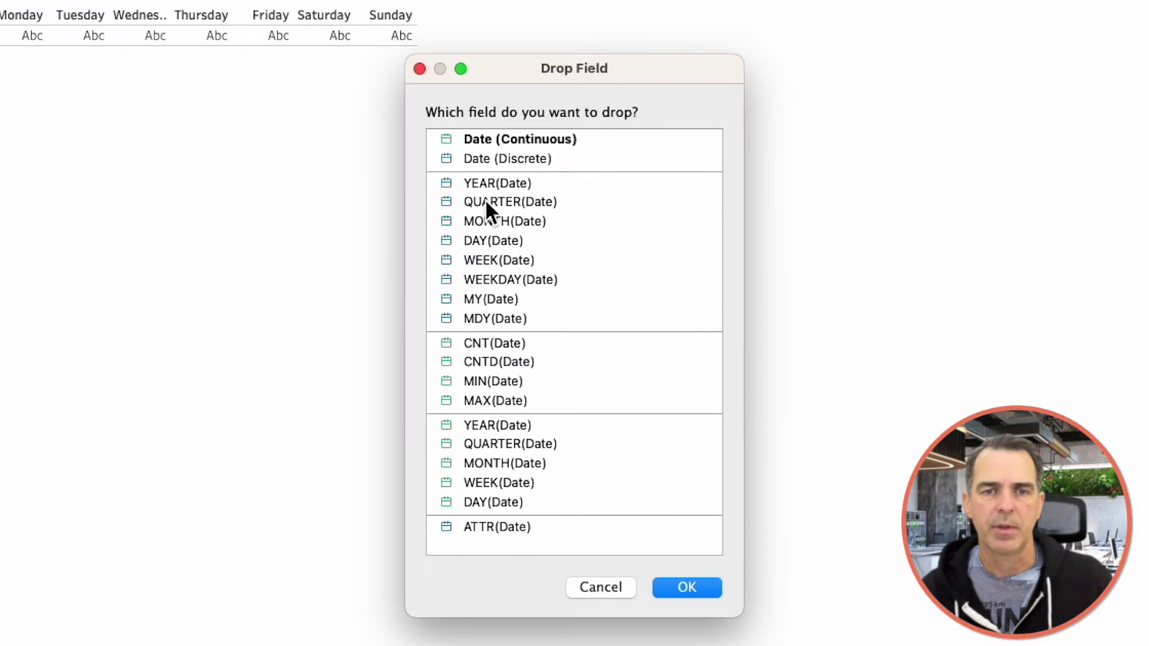
click(693, 591)
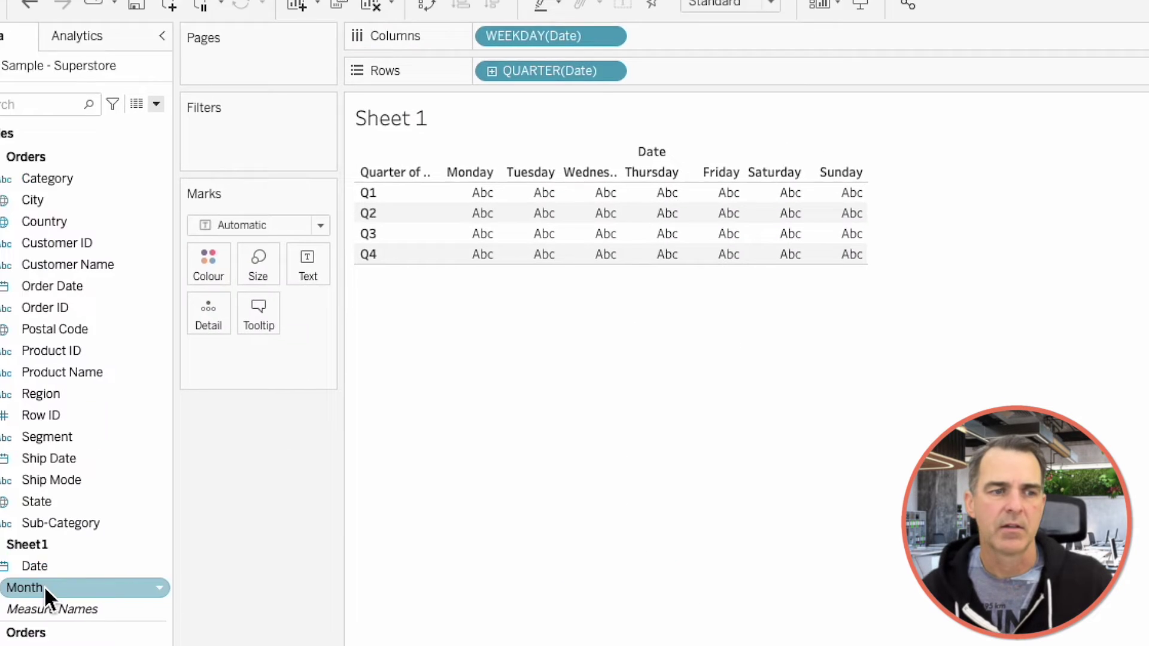
Filter Date to the year 2021 and add WEEK(Date) to Rows after quarter
drag(47, 583, 290, 179)
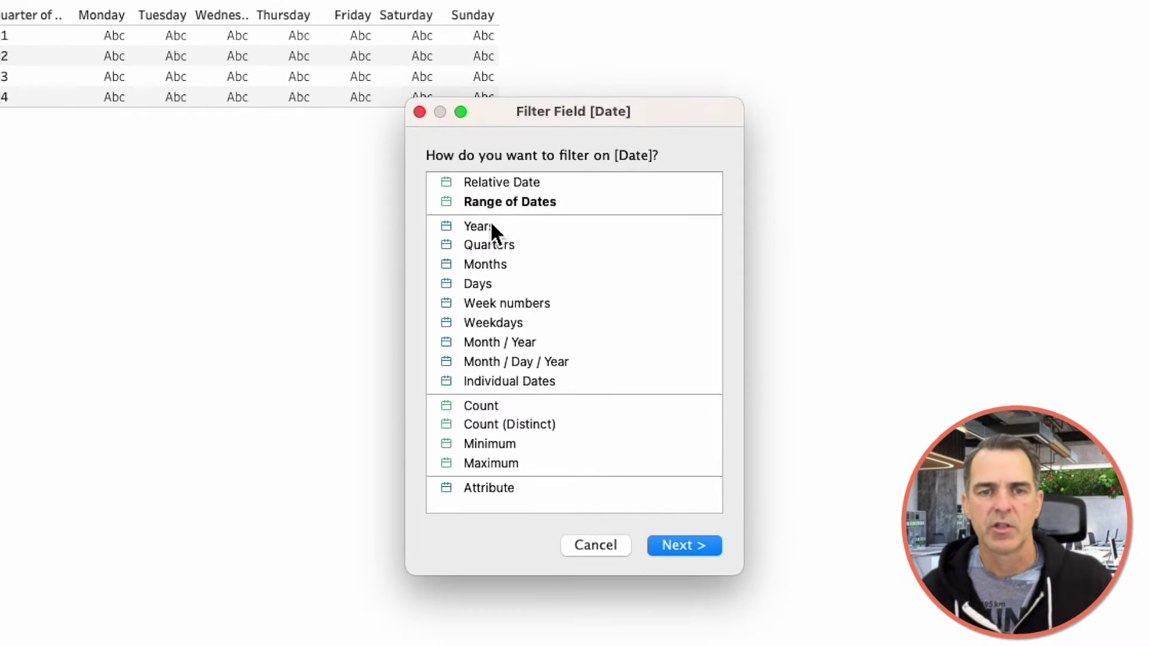
click(900, 397)
click(676, 546)
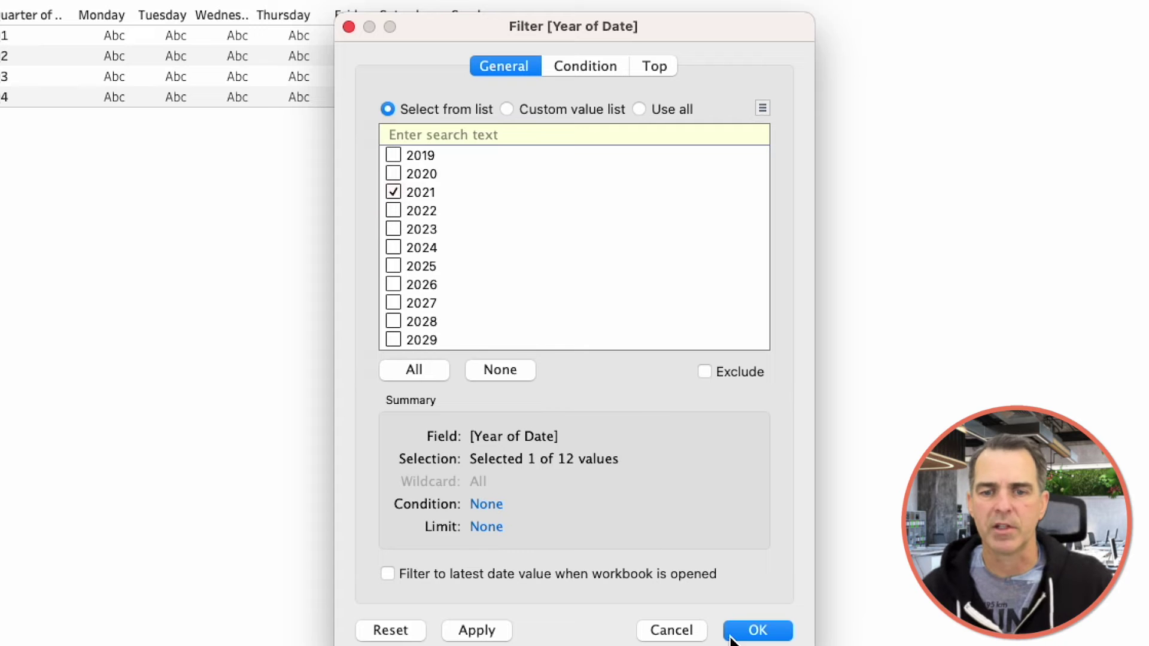
click(756, 630)
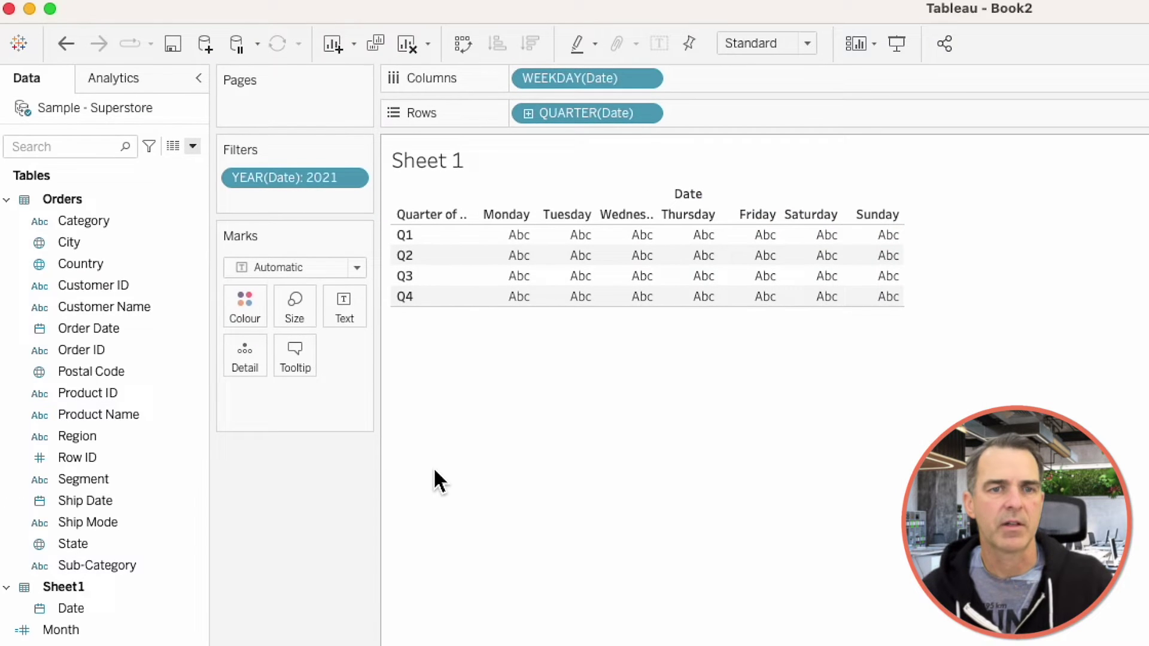
mouse_move(71, 609)
mouse_down()
mouse_move(110, 607)
mouse_move(658, 173)
mouse_move(739, 128)
mouse_up()
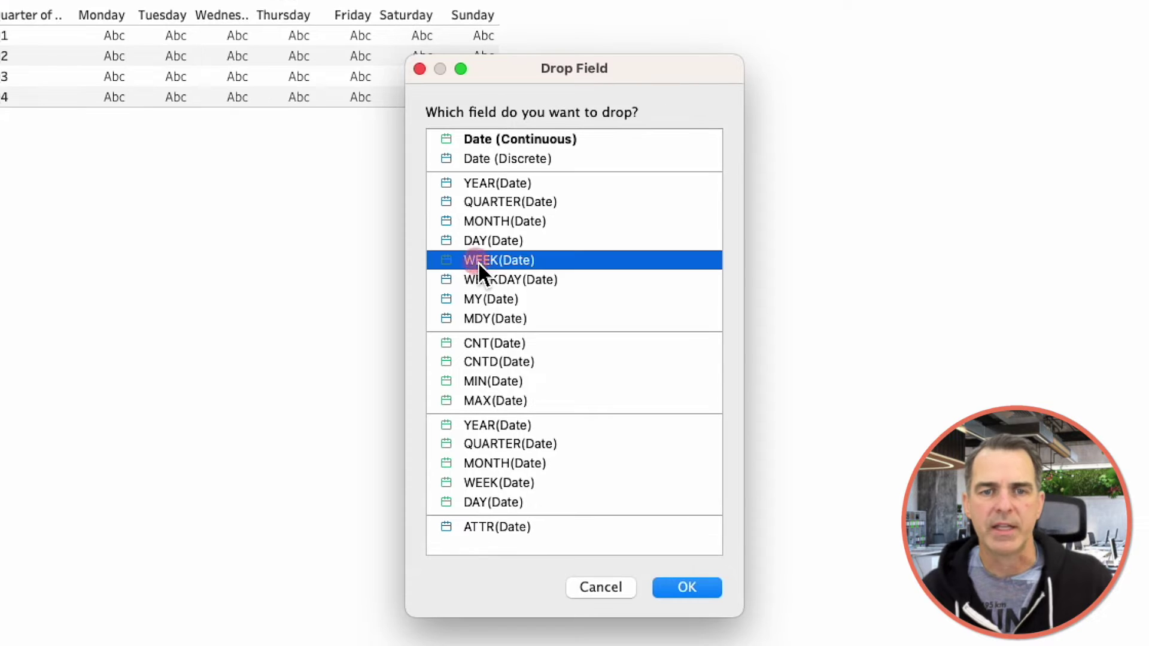
click(687, 588)
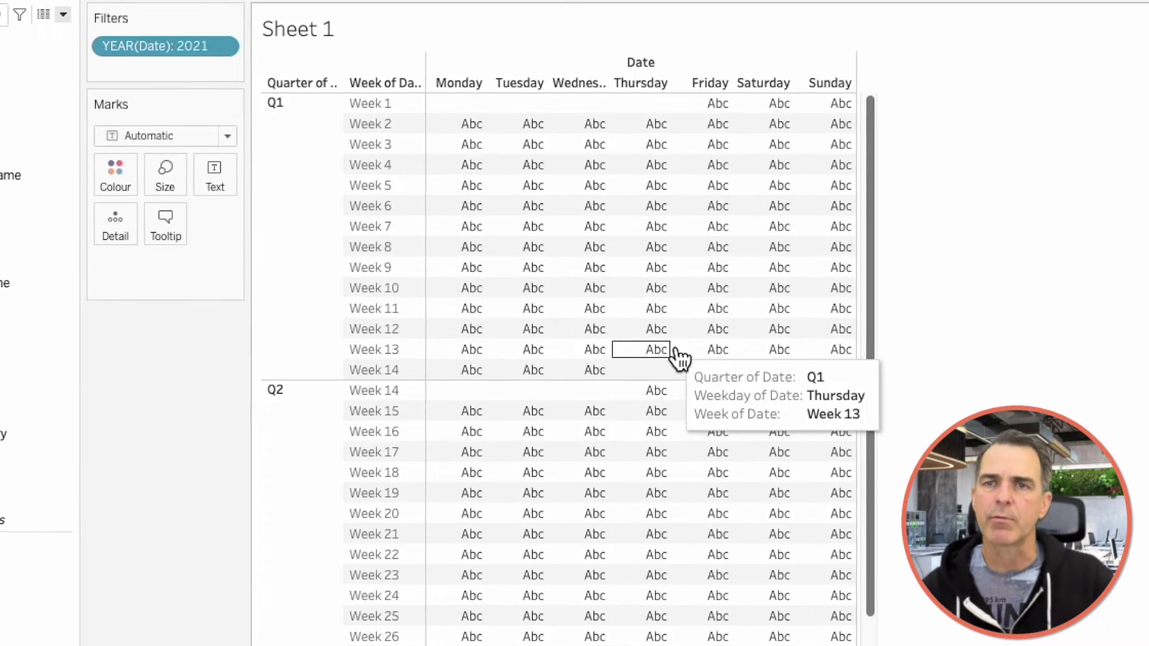
Start a group on Month and group January, April, July and October as 1
click(99, 504)
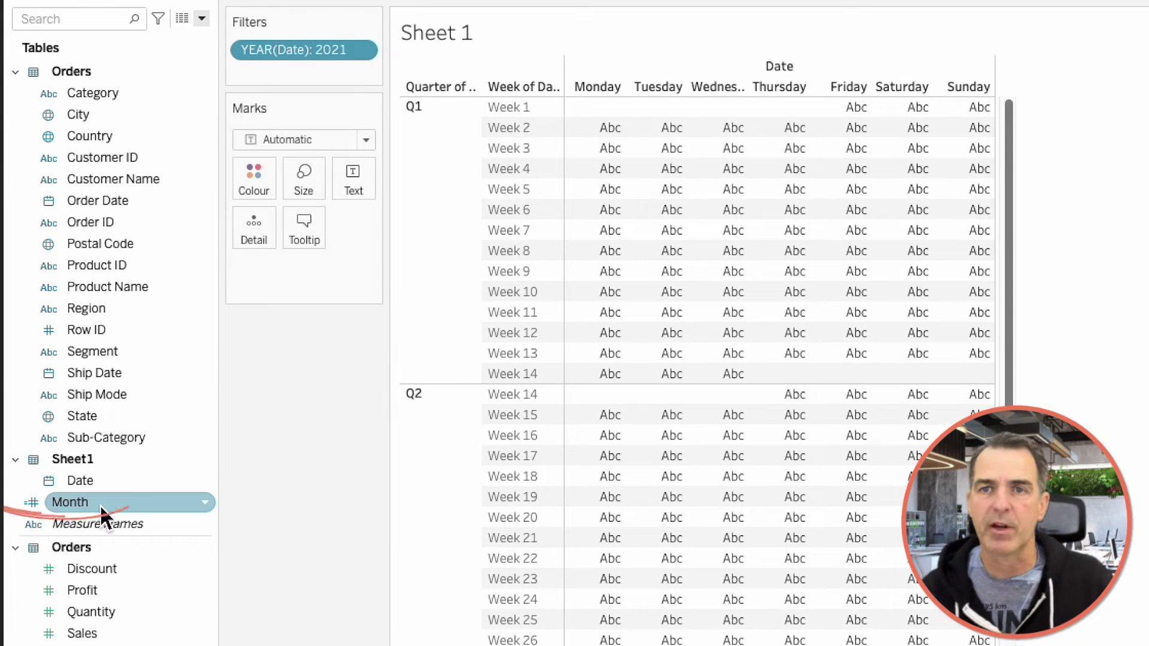
right_click(99, 504)
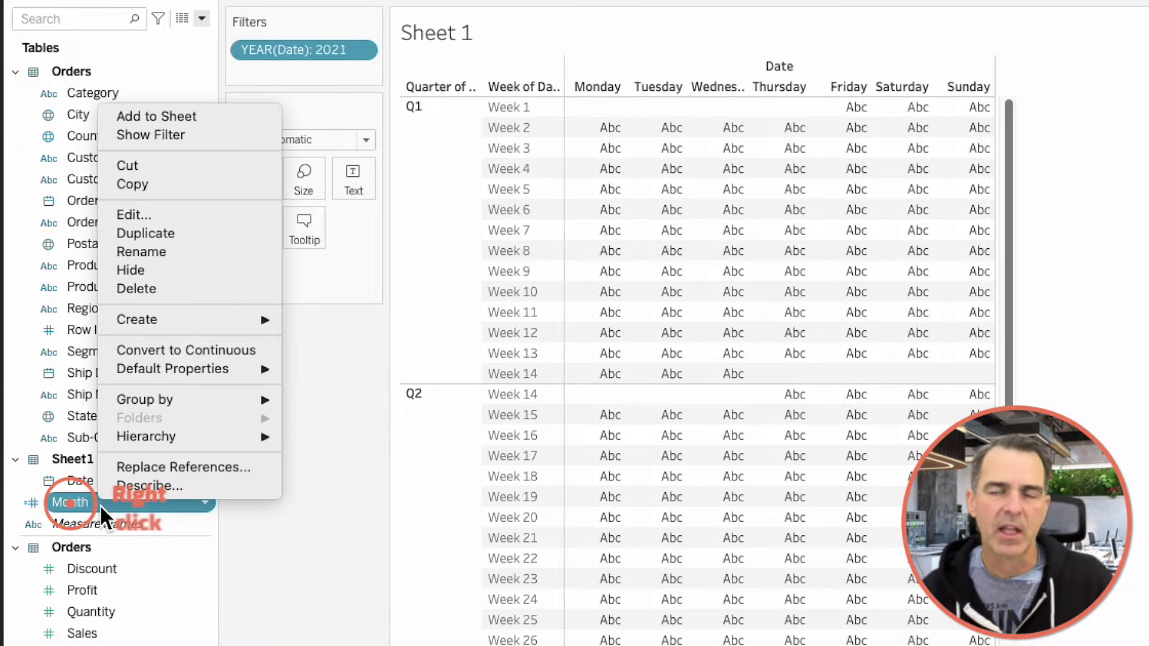
mouse_move(224, 330)
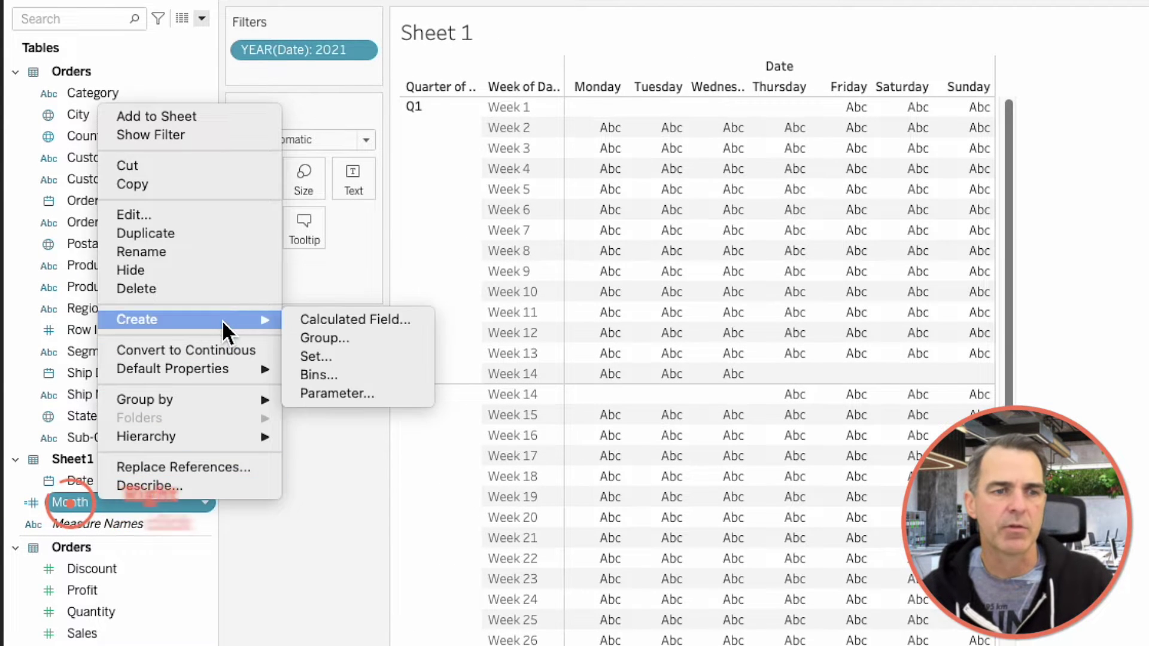
click(331, 344)
click(402, 207)
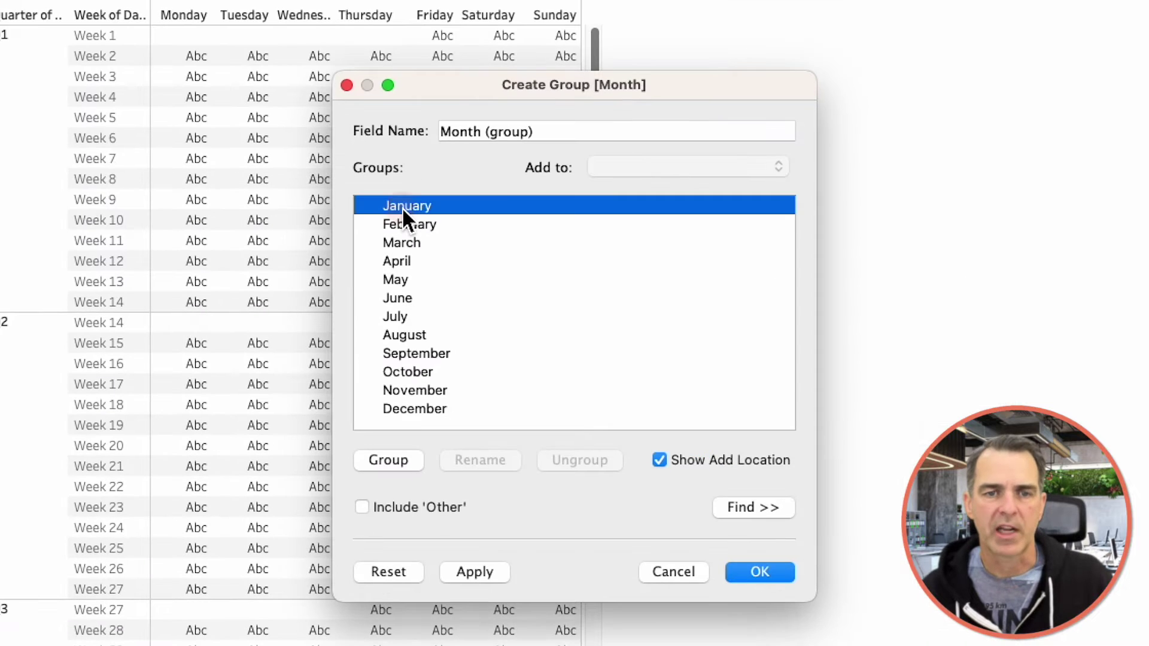
super+click(401, 262)
super+click(400, 315)
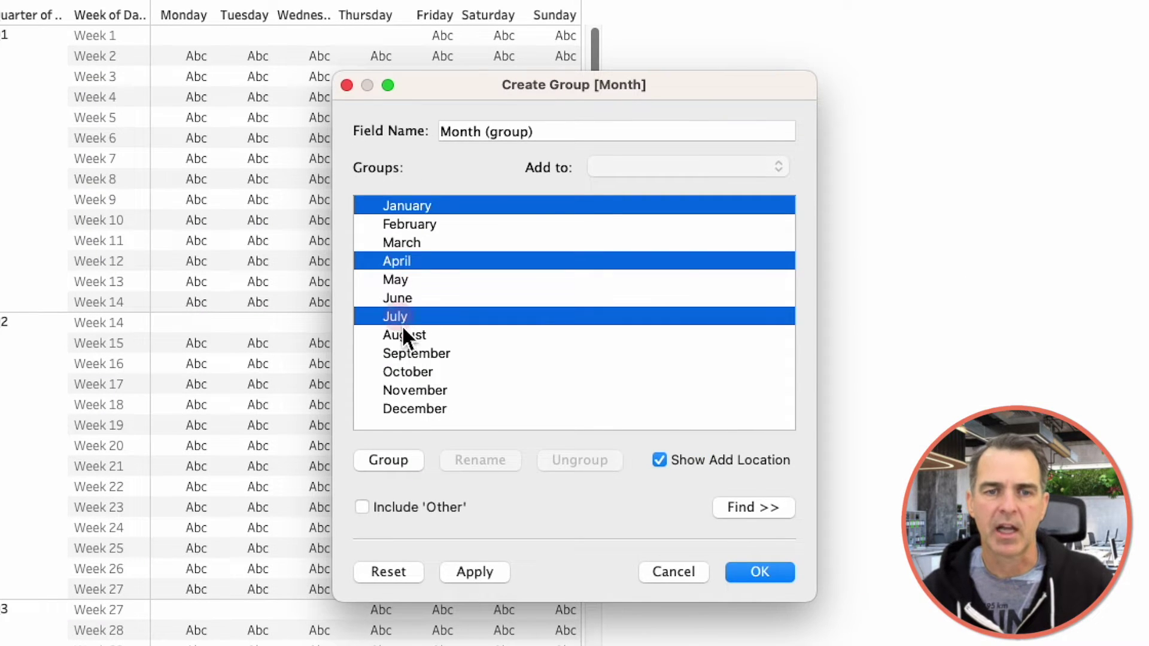
super+click(409, 373)
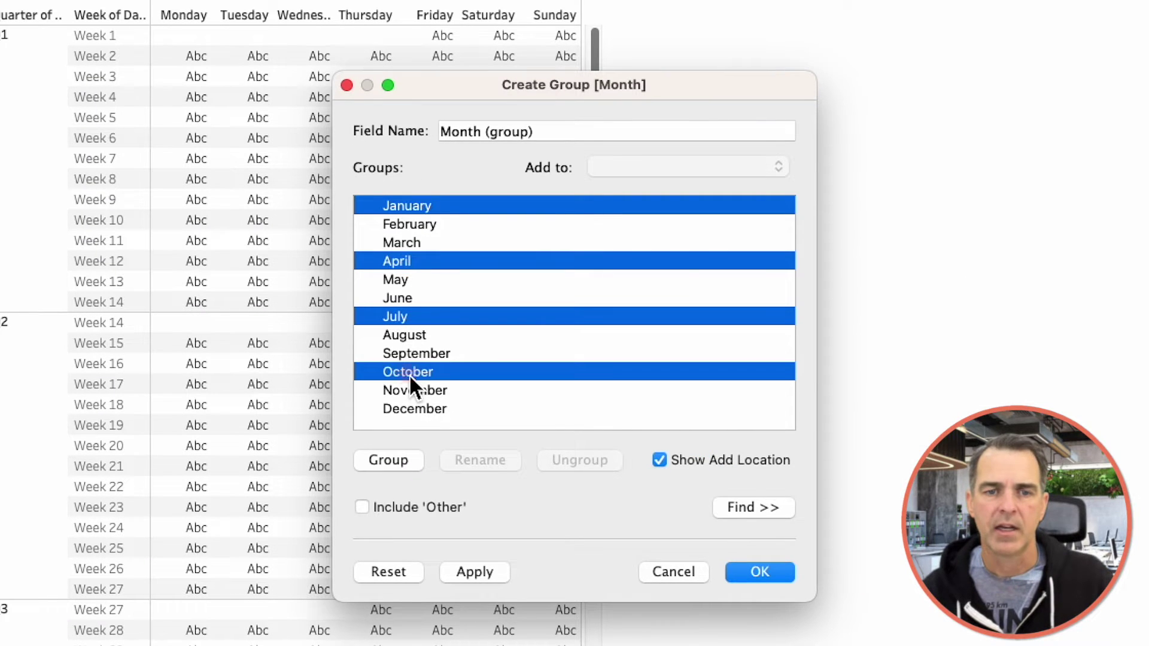
click(388, 460)
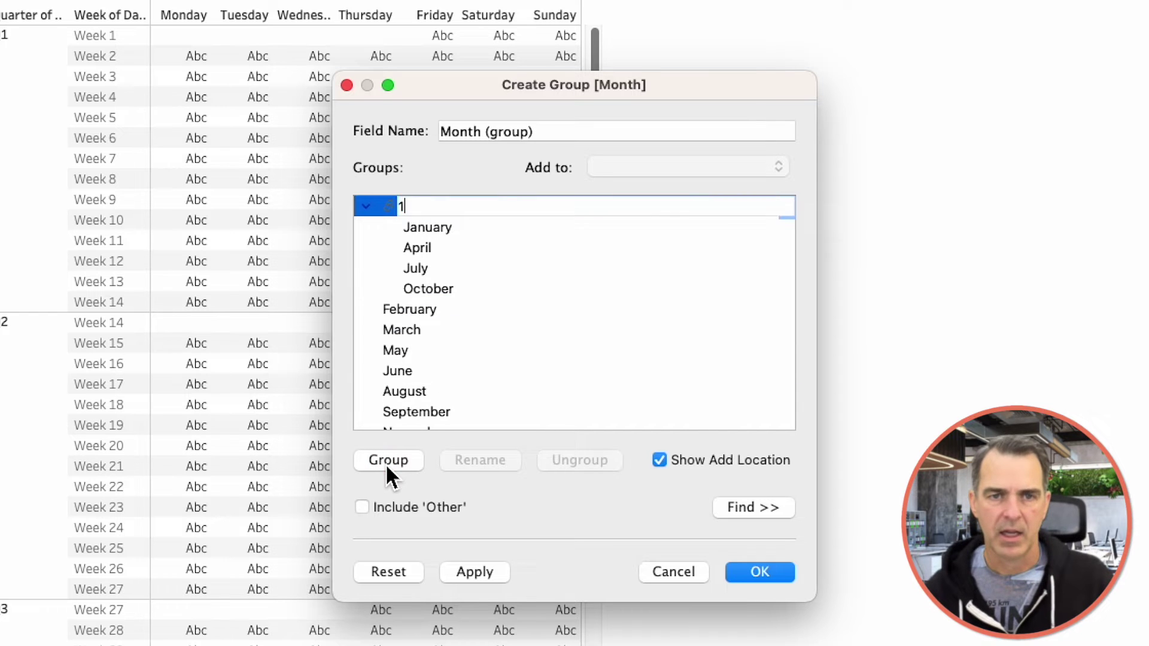
key(Return)
Group February, May, August and November as 2
click(409, 310)
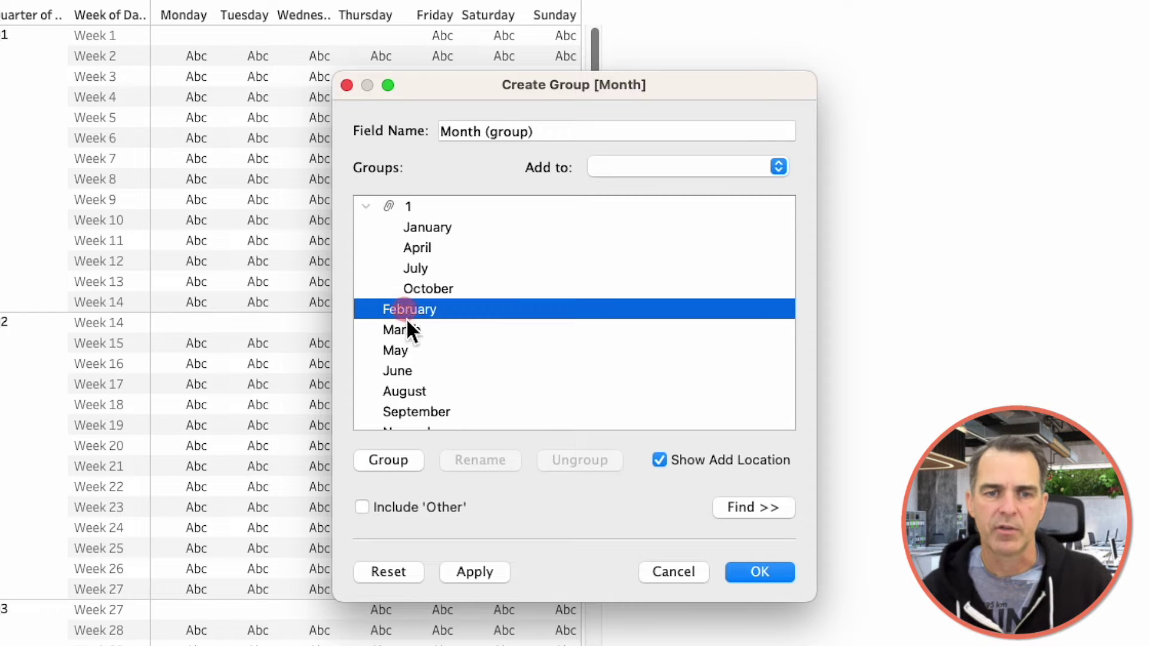
super+click(405, 350)
super+click(408, 390)
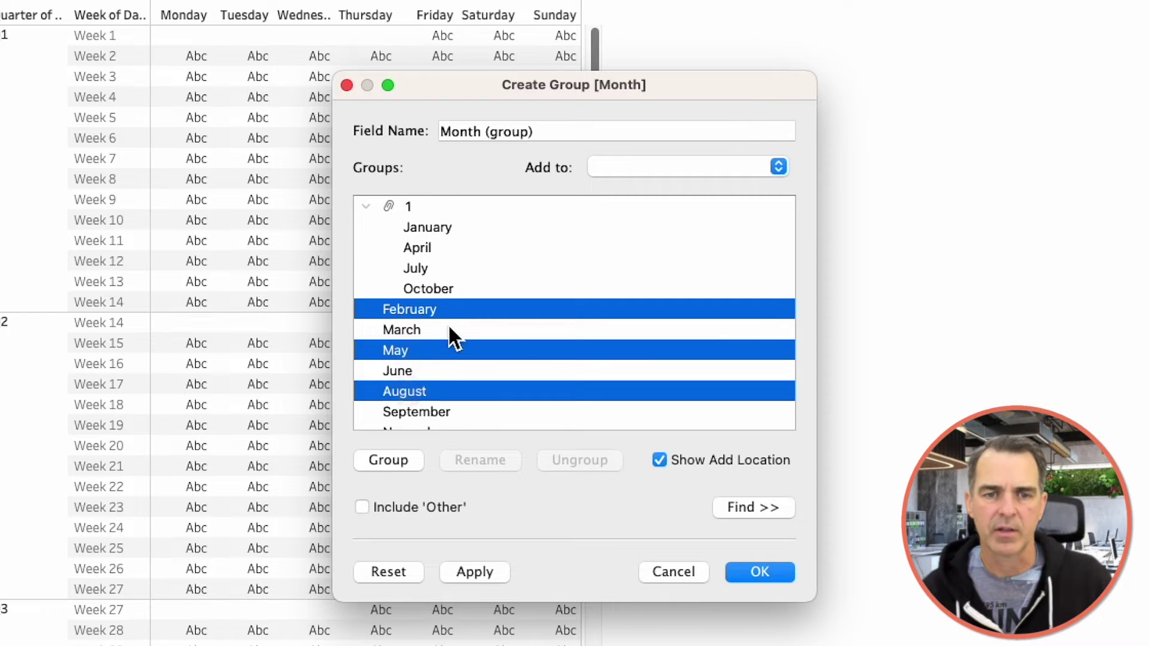
scroll(447, 324, down, 2)
super+click(414, 399)
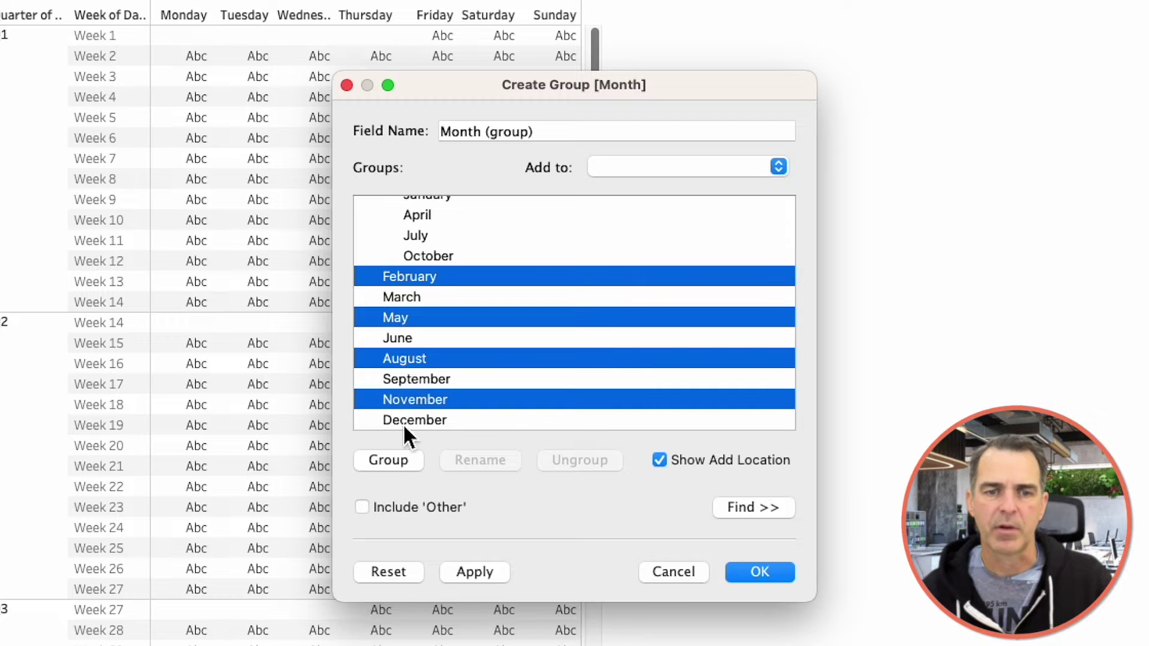
click(391, 458)
text(2)
key(Return)
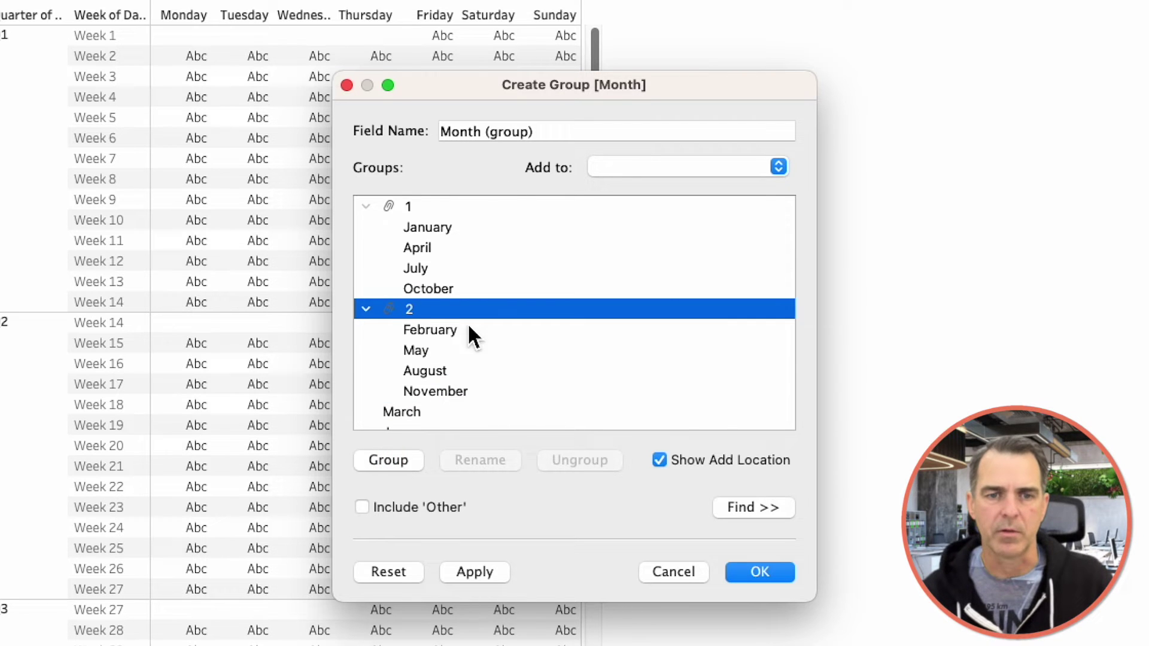
Group March, June, September and December as 3
scroll(454, 335, down, 3)
click(411, 358)
shift+click(417, 418)
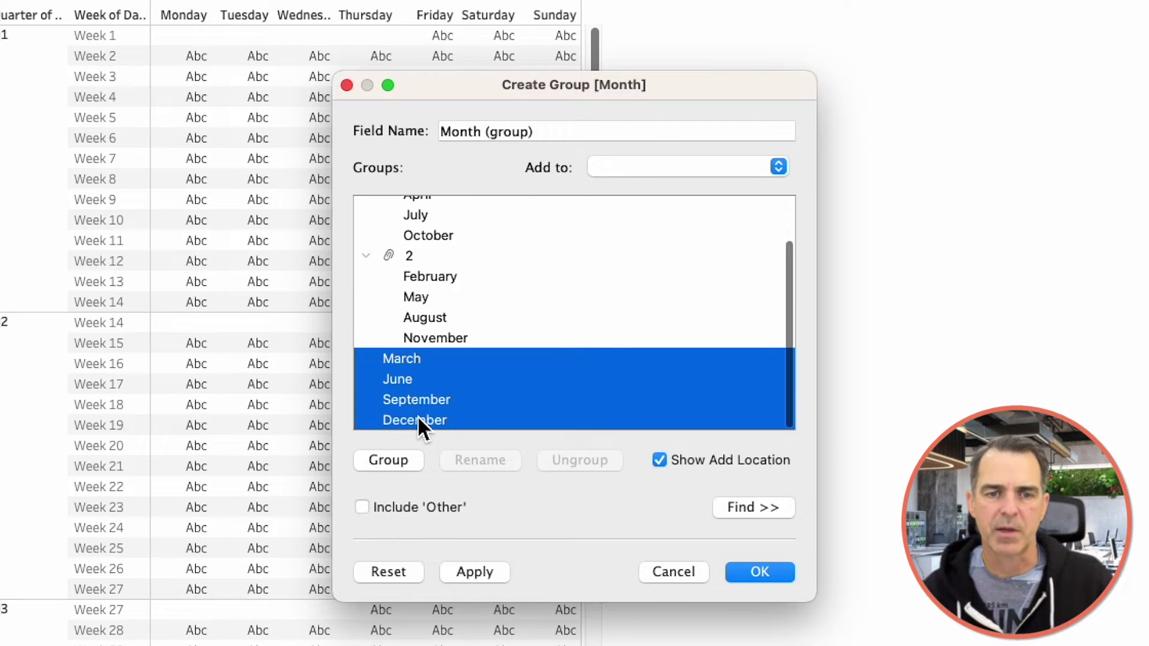
click(392, 462)
text(3)
key(Return)
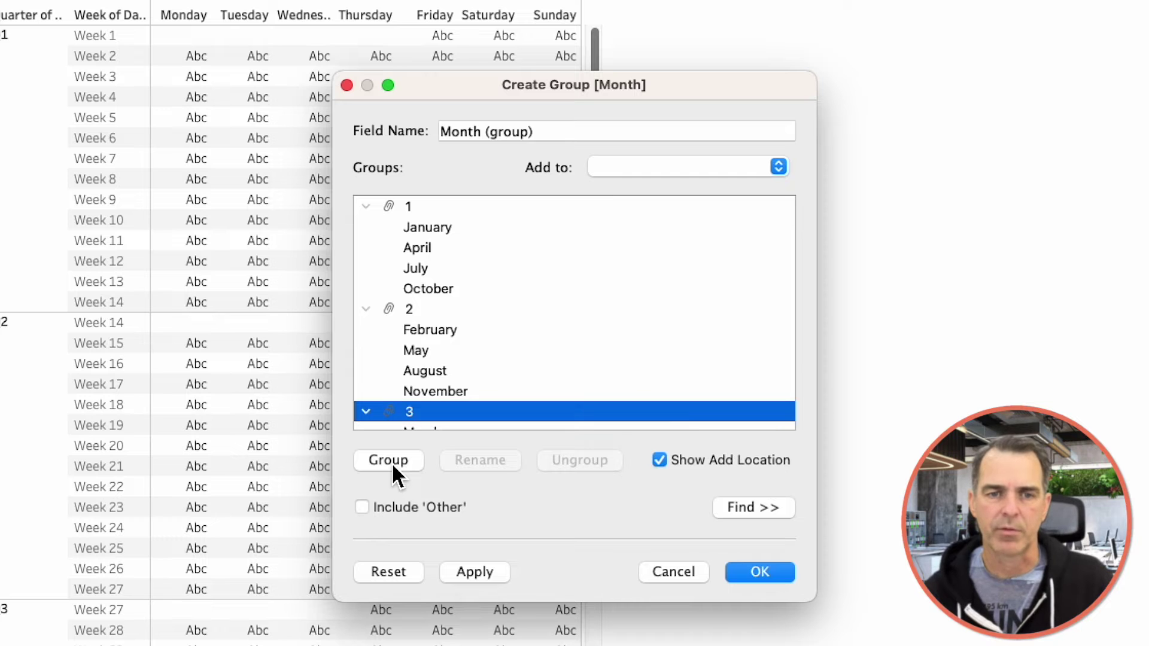
Save Month (group) and place it on Columns before WEEKDAY(Date)
click(759, 571)
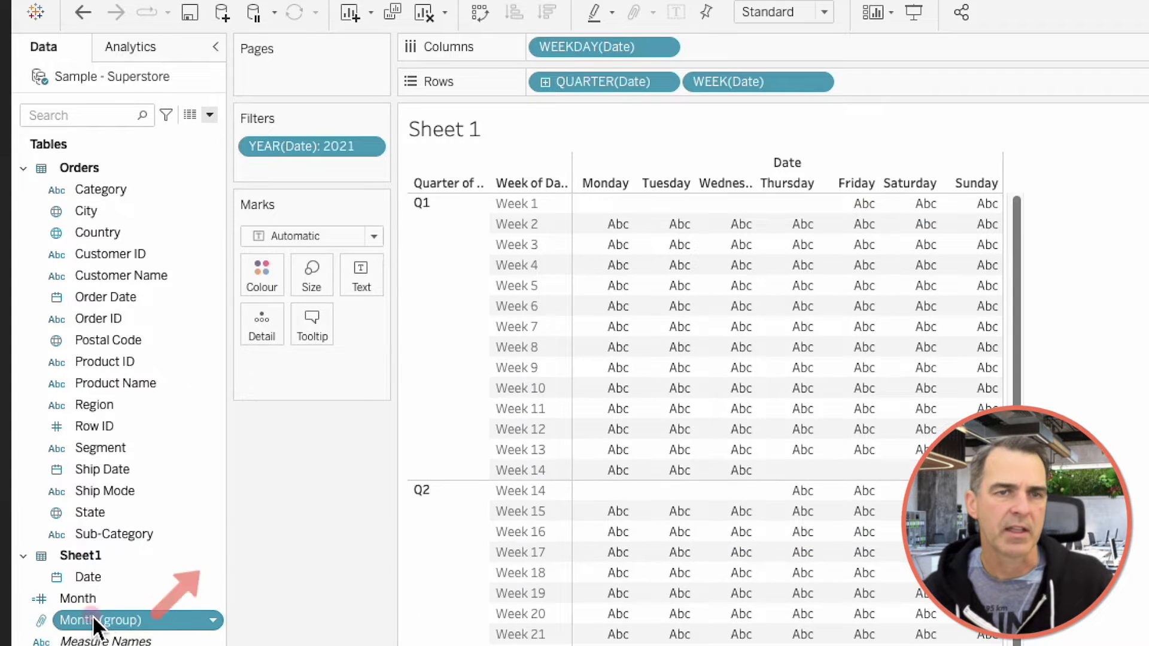
drag(22, 587, 466, 20)
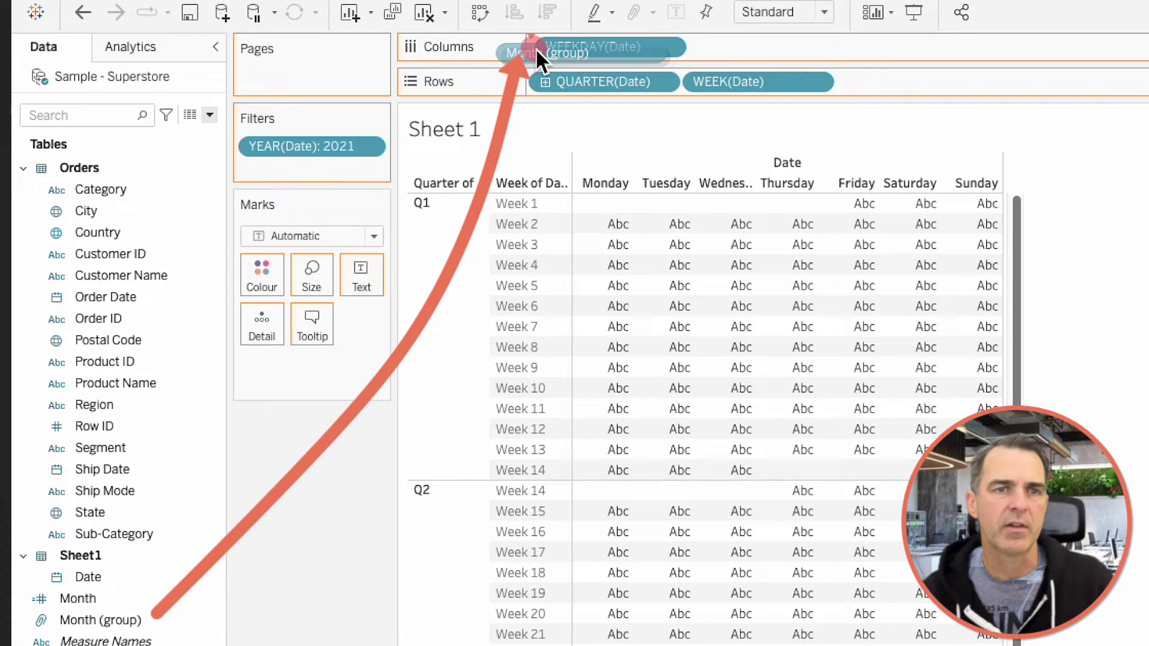
drag(536, 48, 536, 48)
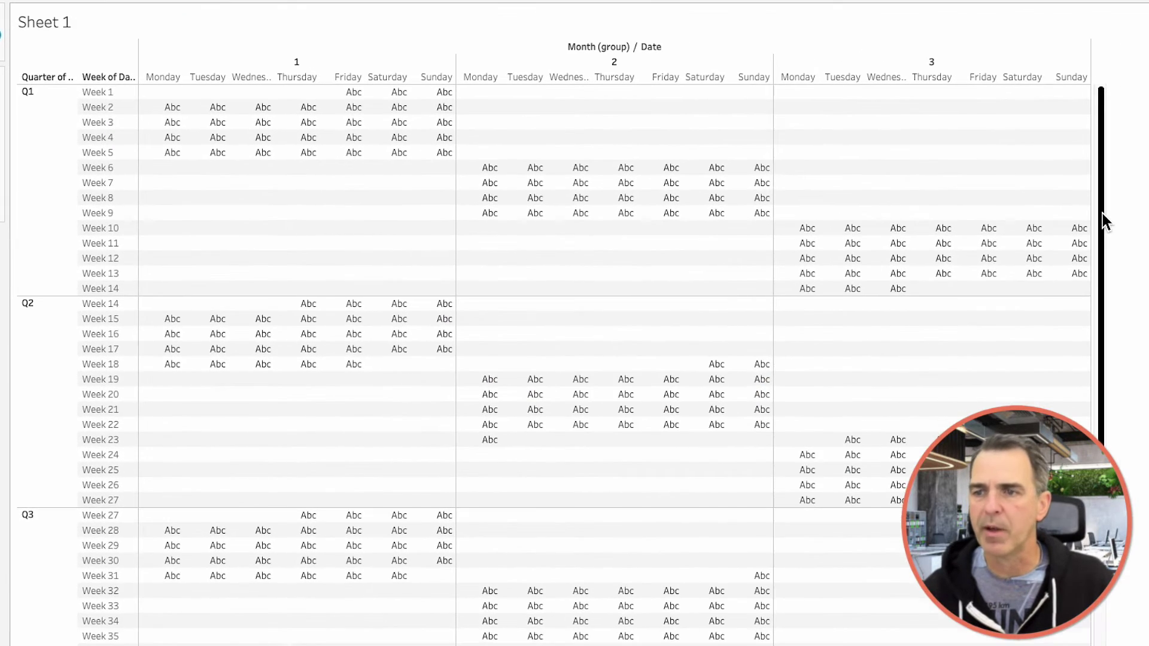
drag(1104, 221, 1117, 72)
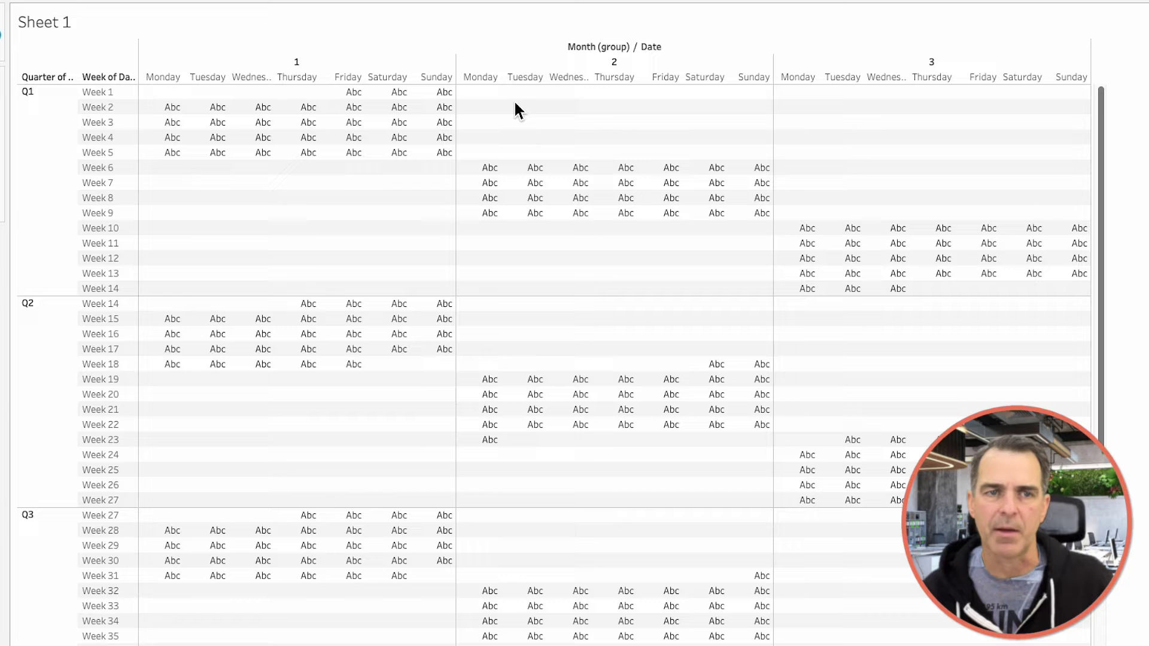
Marquee-select marks in the month blocks to check the calendar layout
drag(159, 87, 775, 227)
click(489, 134)
click(635, 117)
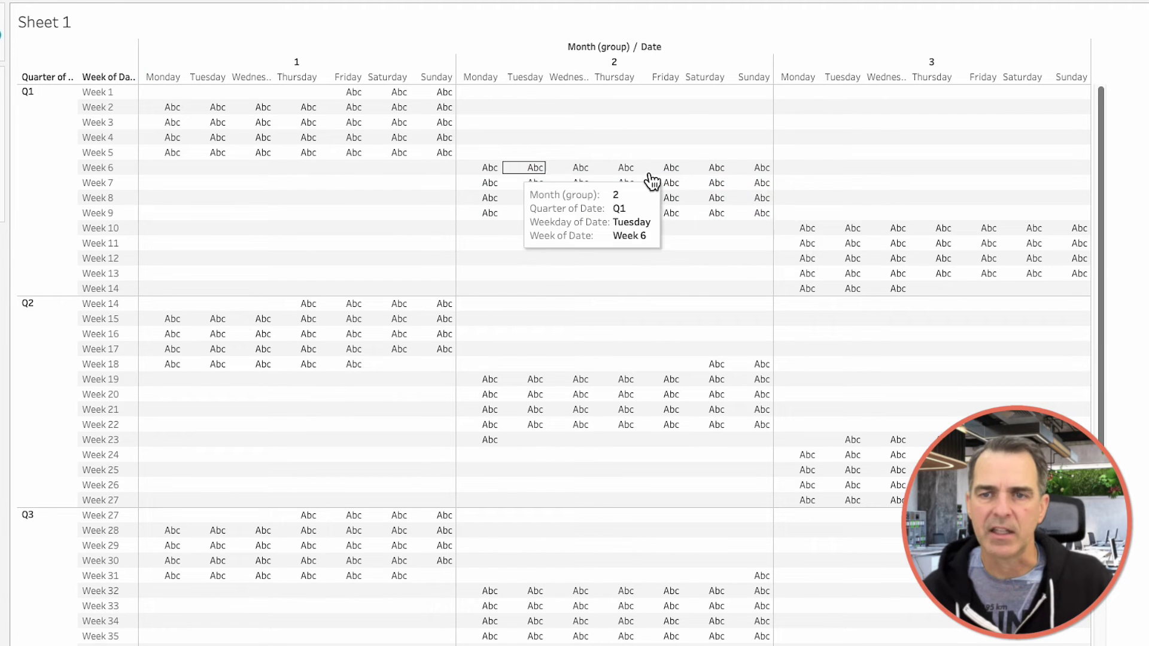
drag(482, 91, 759, 151)
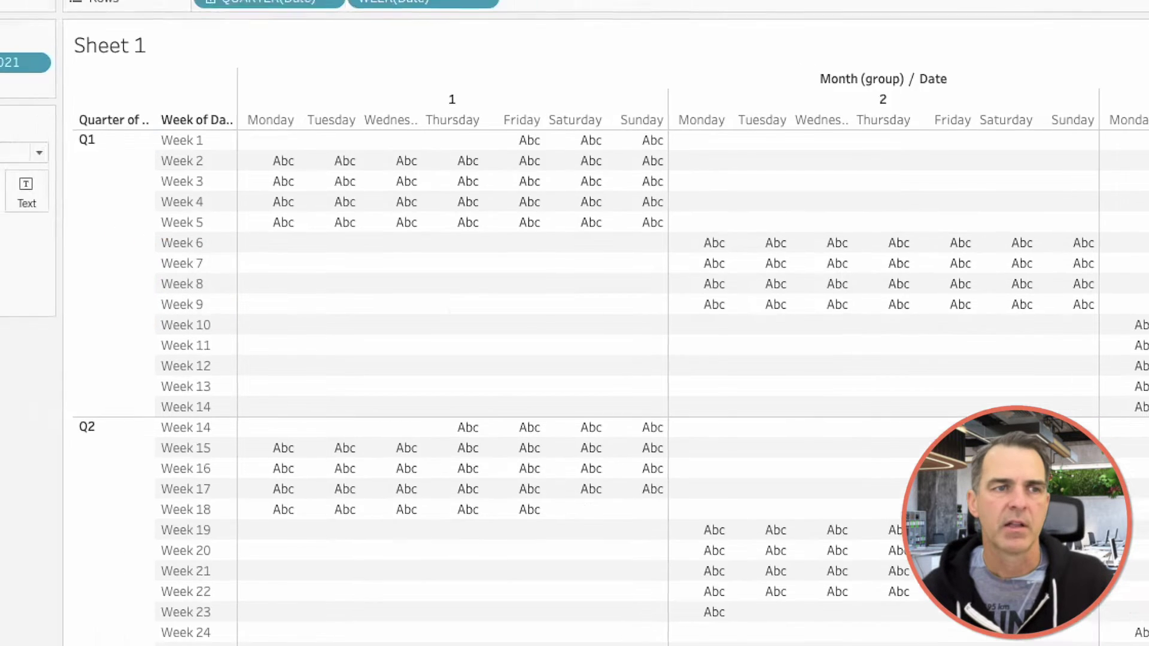
Start a Week offset calculated field beginning DATEPART('week',[Date]) minus
click(197, 113)
click(148, 133)
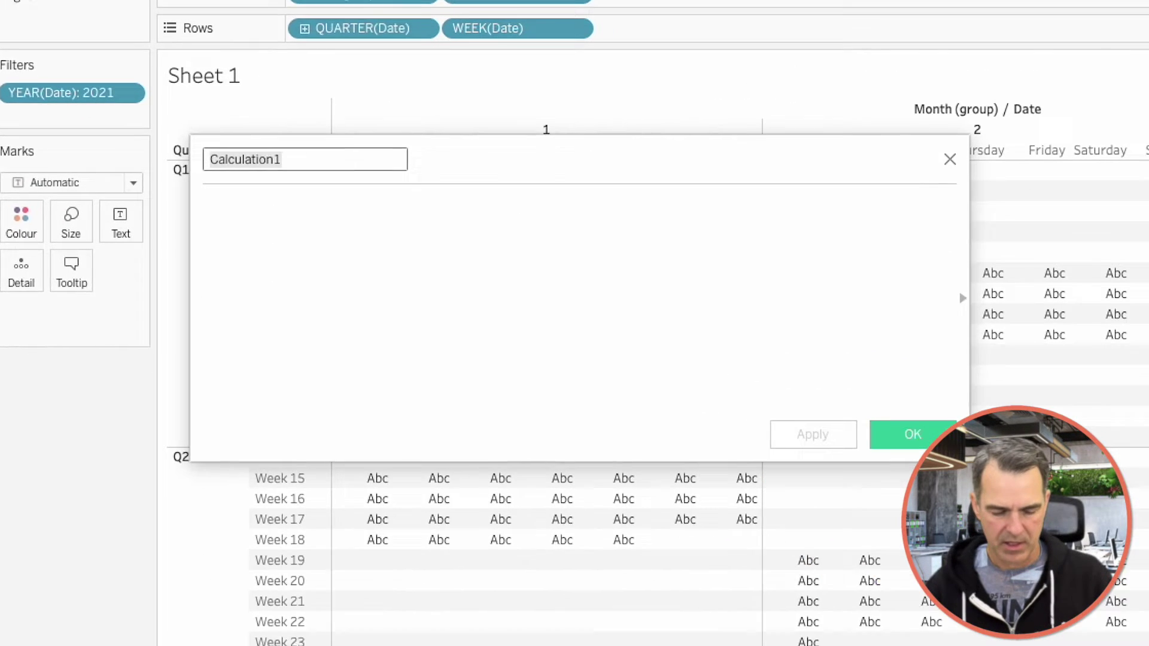
text(Week offset)
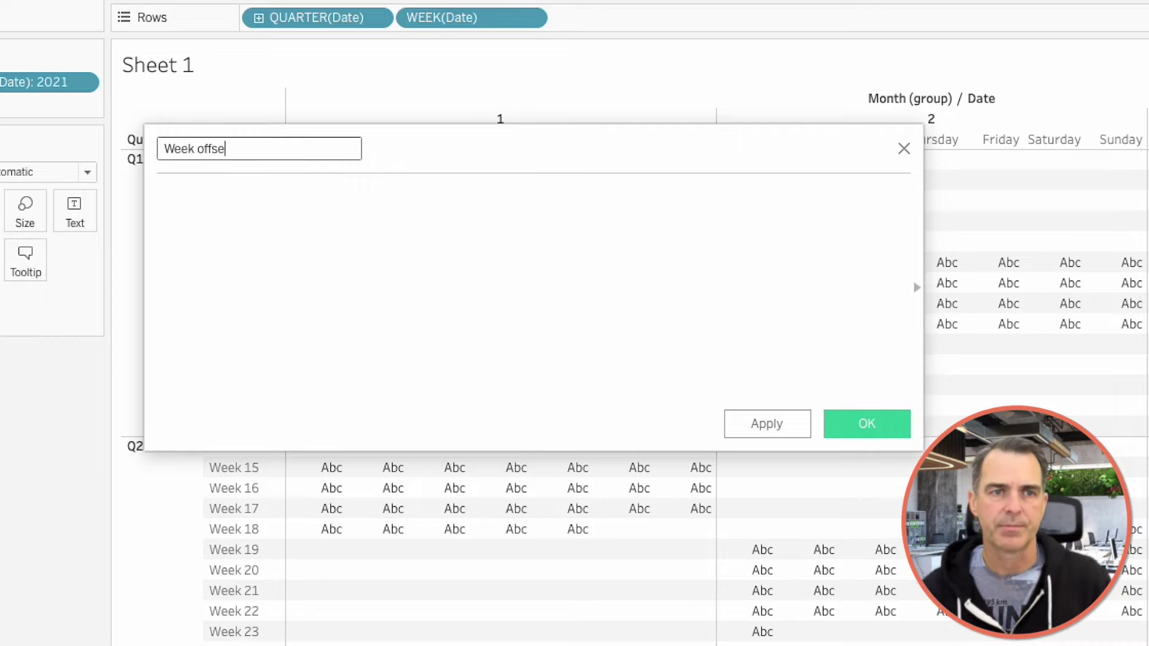
key(Tab)
drag(429, 17, 259, 225)
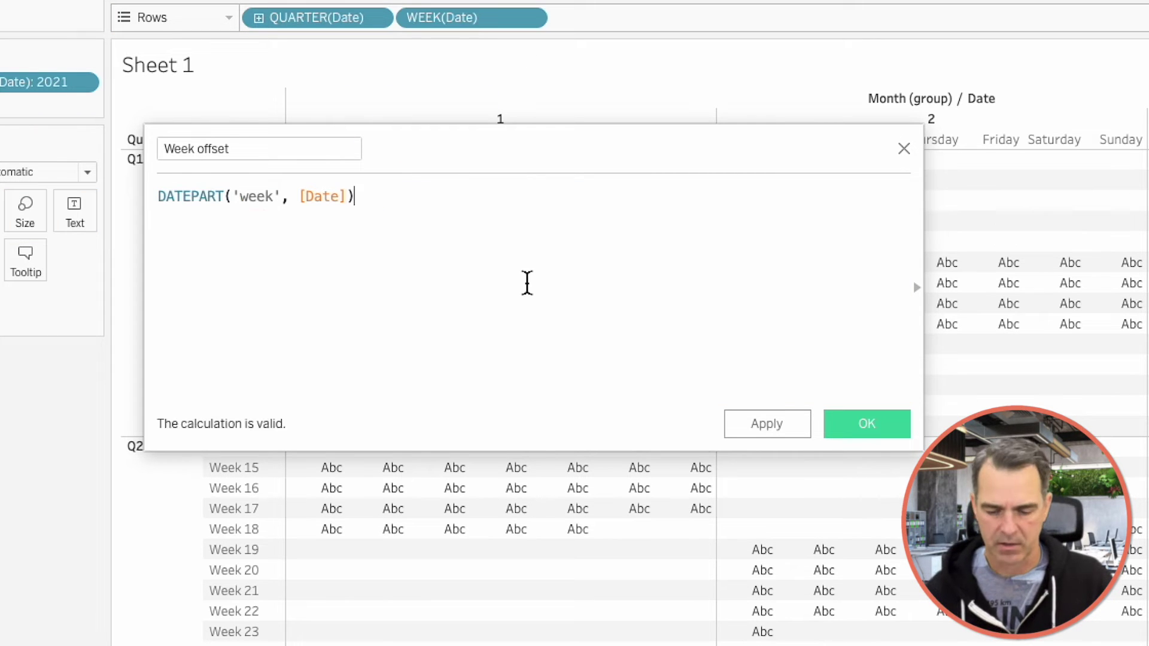
key(Return)
text(-)
key(Return)
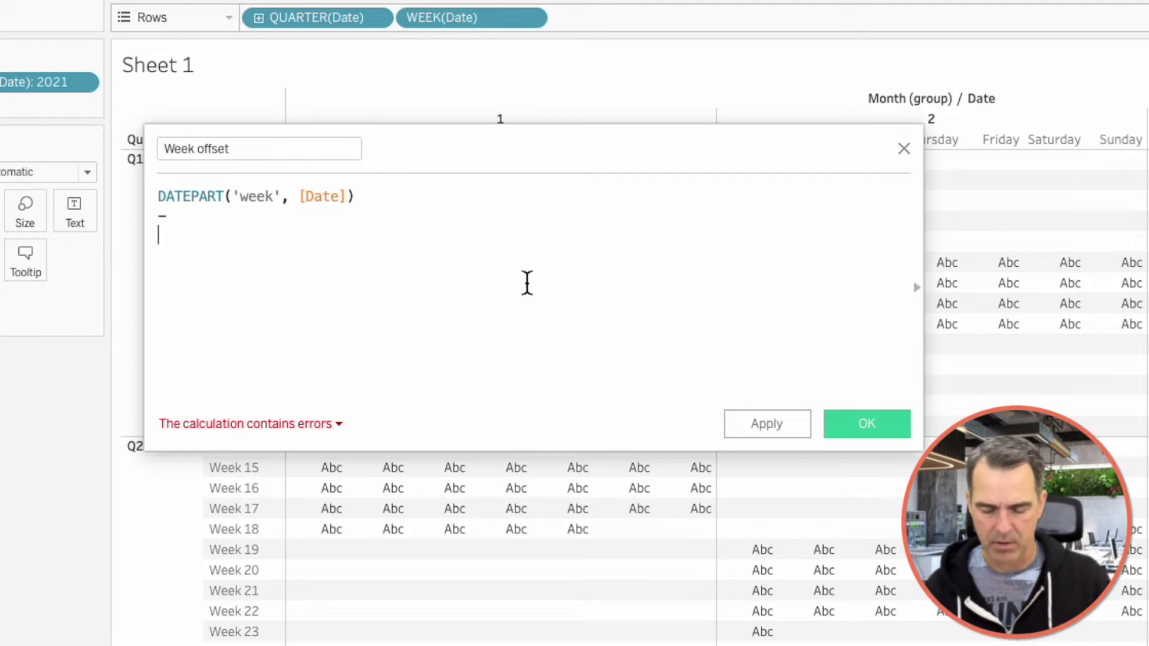
Finish it with {FIXED DATEPART('month',[Date]) : MIN(DATEPART('week',[Date]))} and save
text({ )
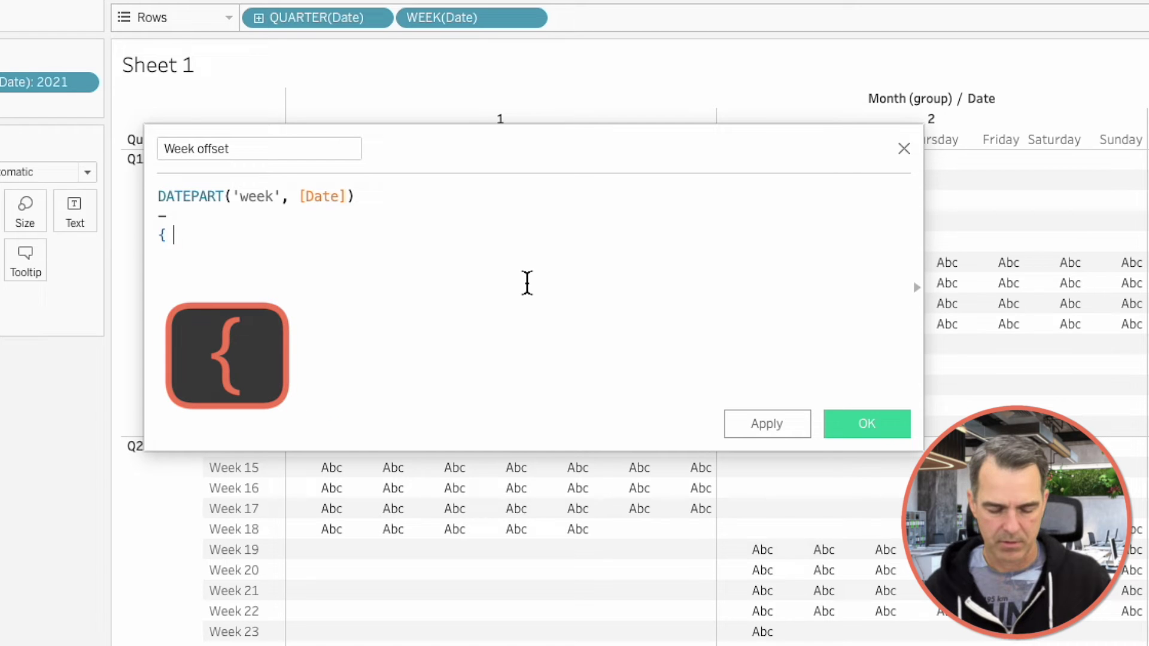
text(FIXED )
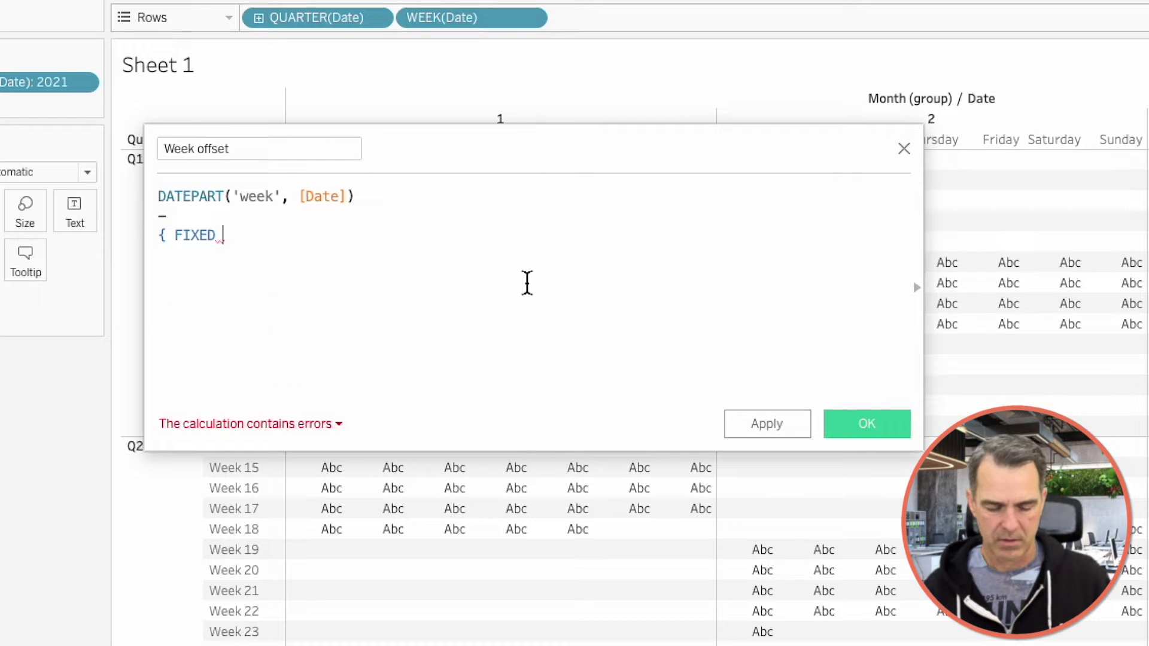
text(date)
key(Down)
key(Down)
key(Down)
key(Down)
key(Down)
key(Down)
key(Return)
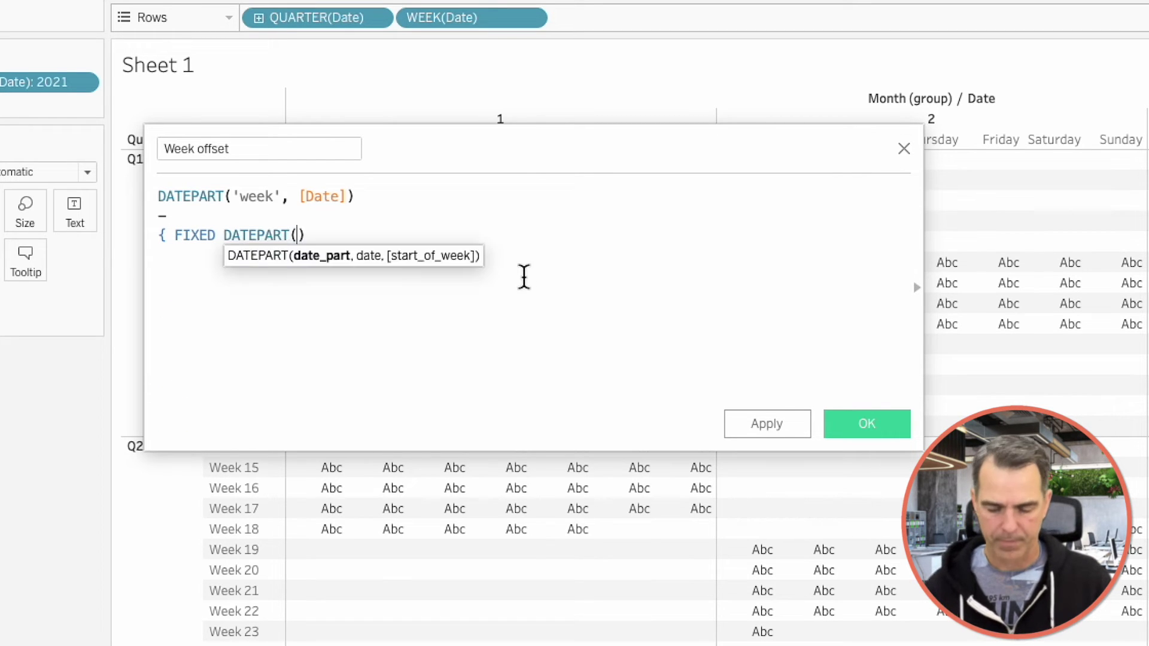
text('month',o)
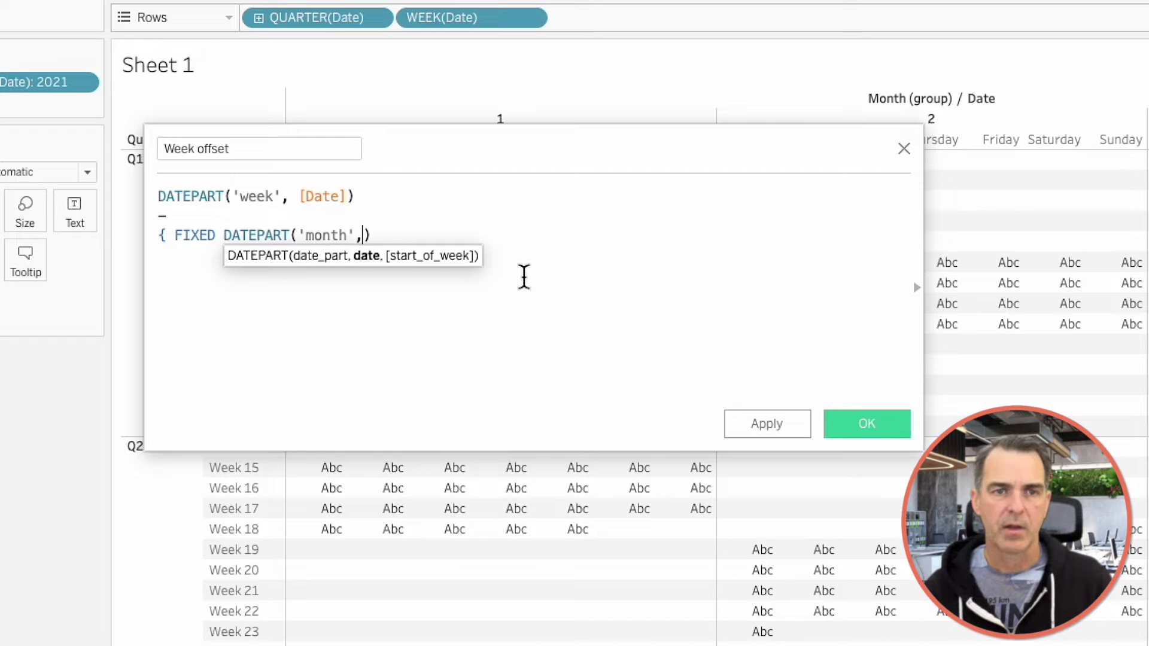
key(BackSpace)
text(date)
key(Return)
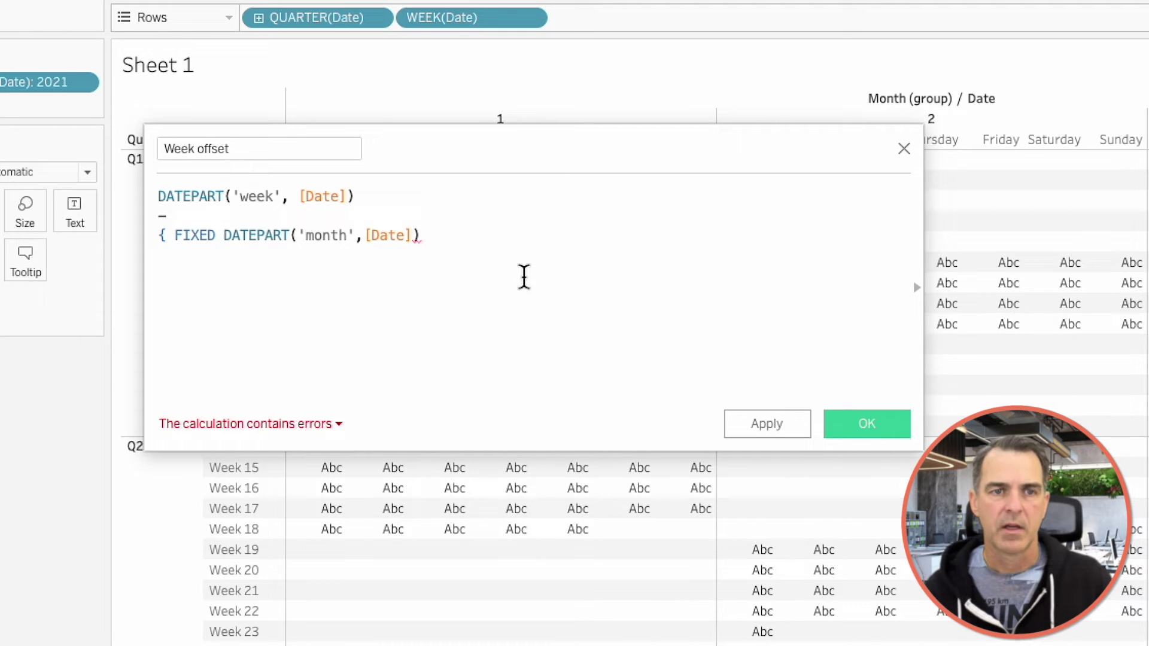
key(End)
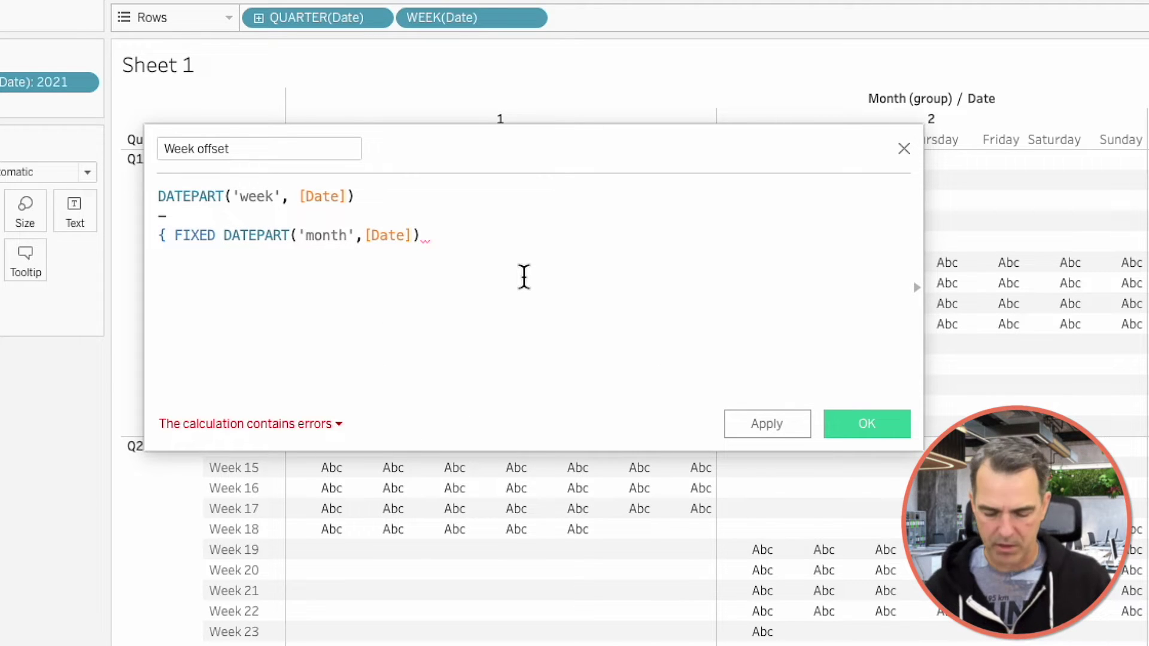
text(: MIN)
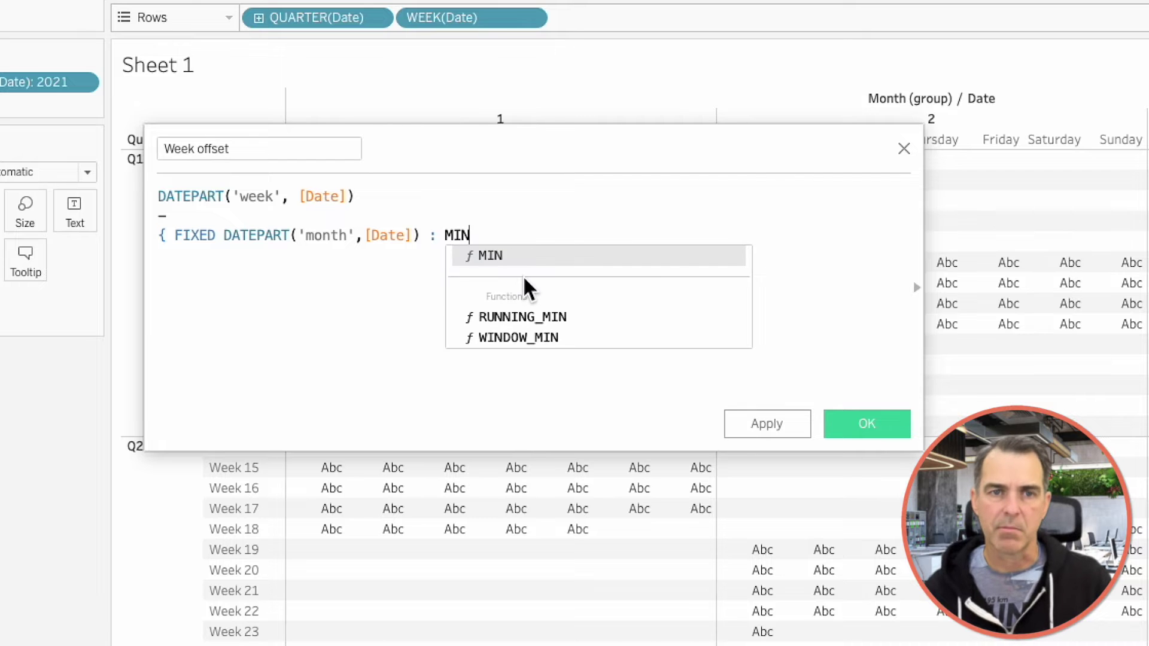
key(Return)
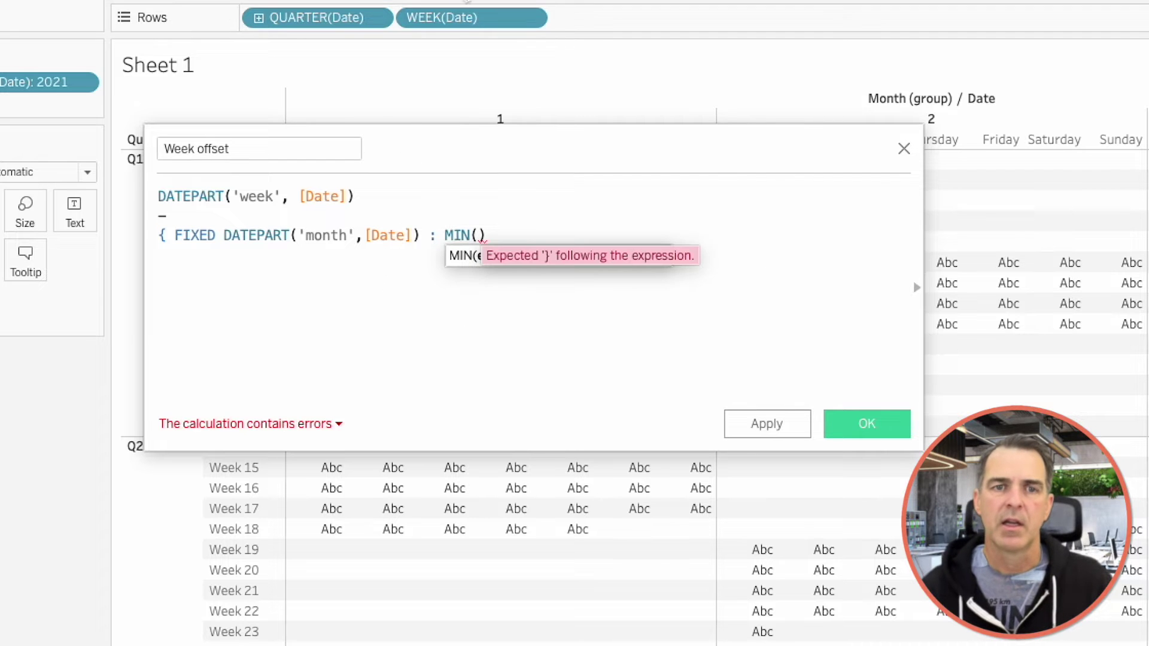
drag(455, 24, 477, 259)
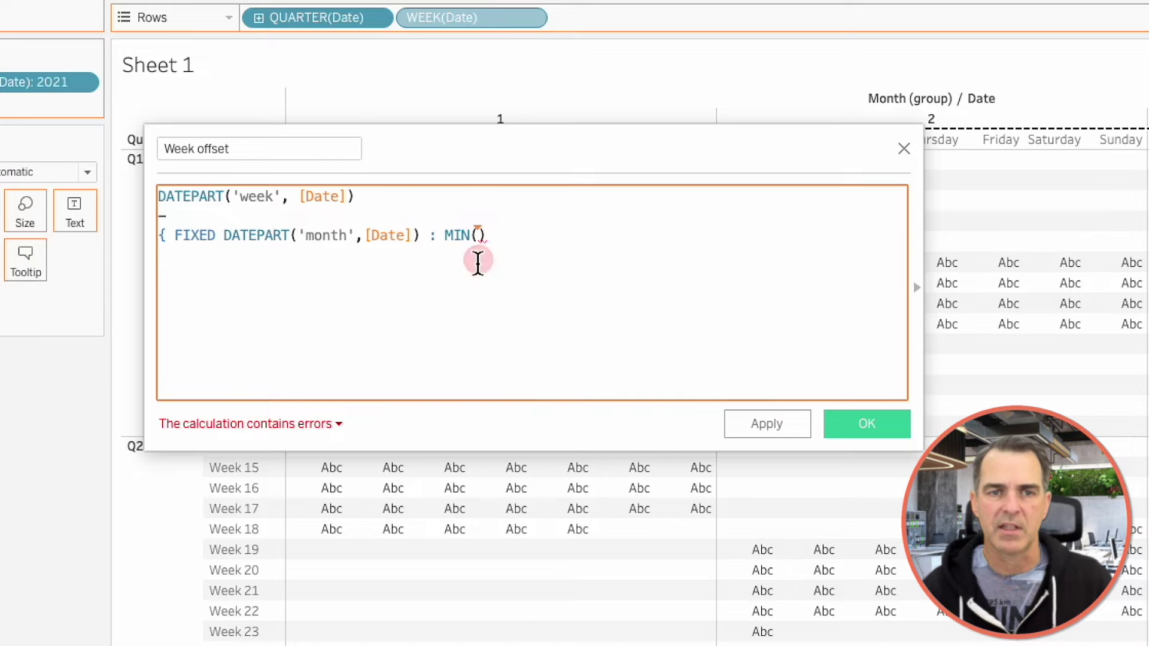
text(})
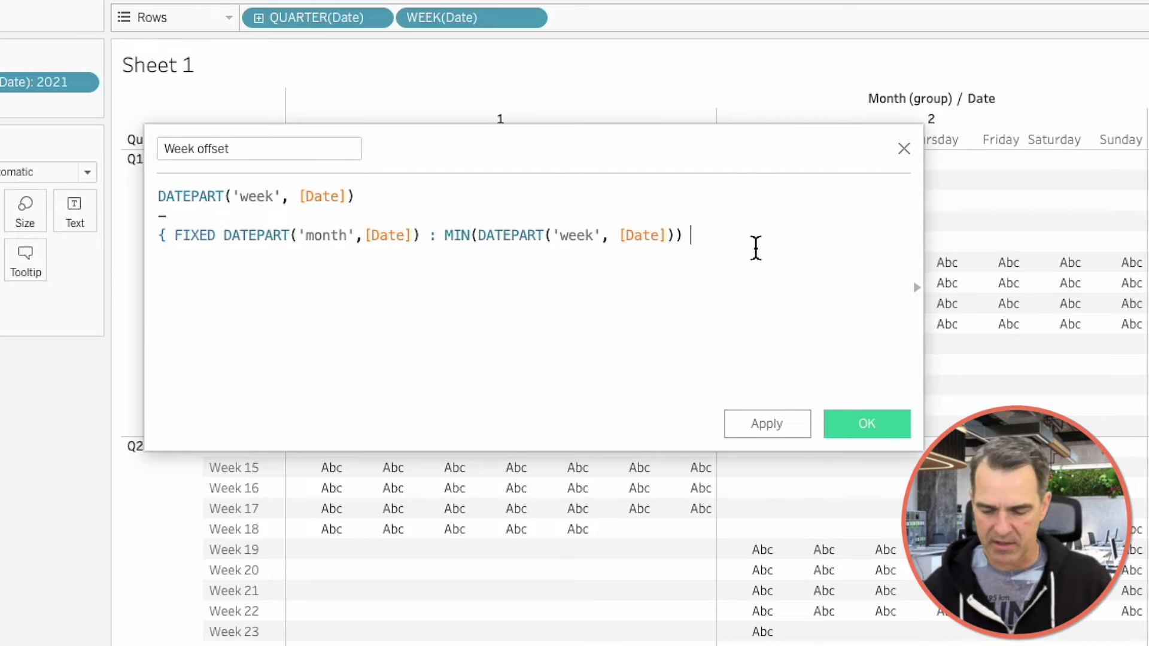
click(867, 426)
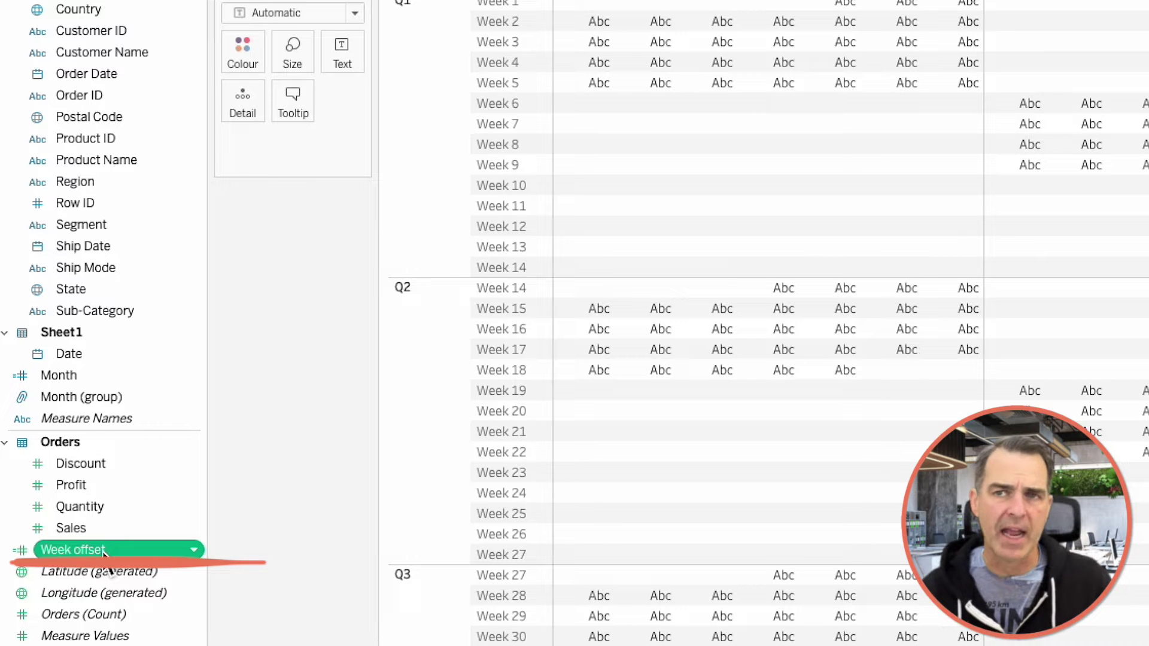
Make Week offset a continuous dimension and use it on Rows instead of WEEK(Date)
mouse_move(105, 553)
mouse_down()
mouse_move(100, 432)
mouse_move(118, 295)
mouse_up()
right_click(80, 418)
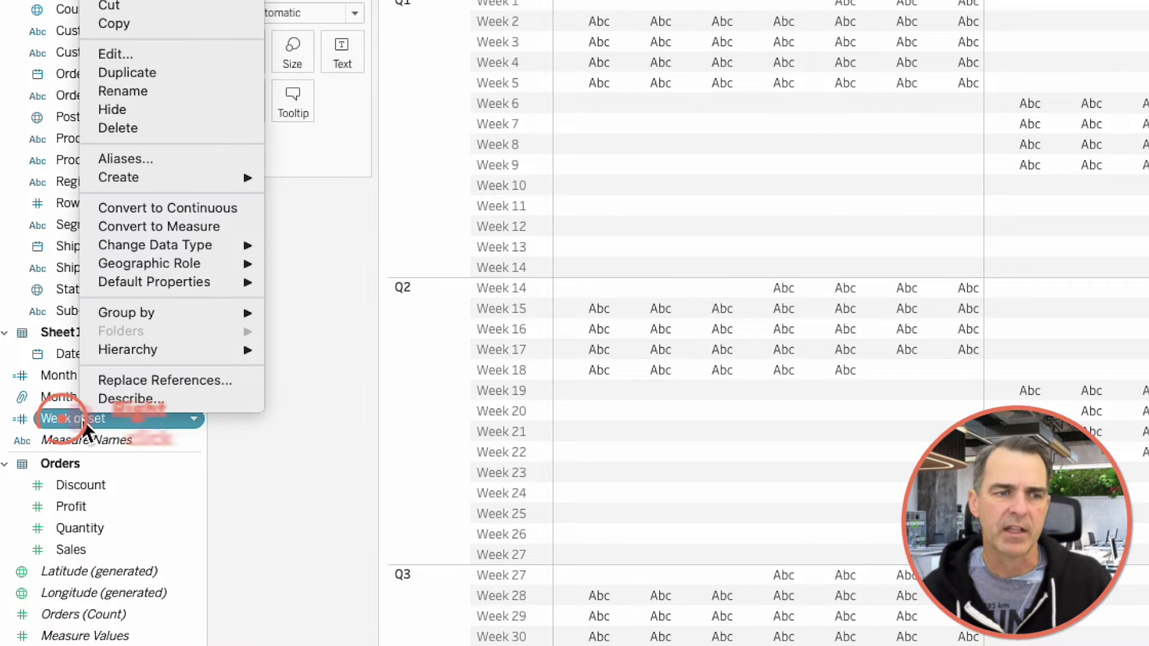
click(142, 207)
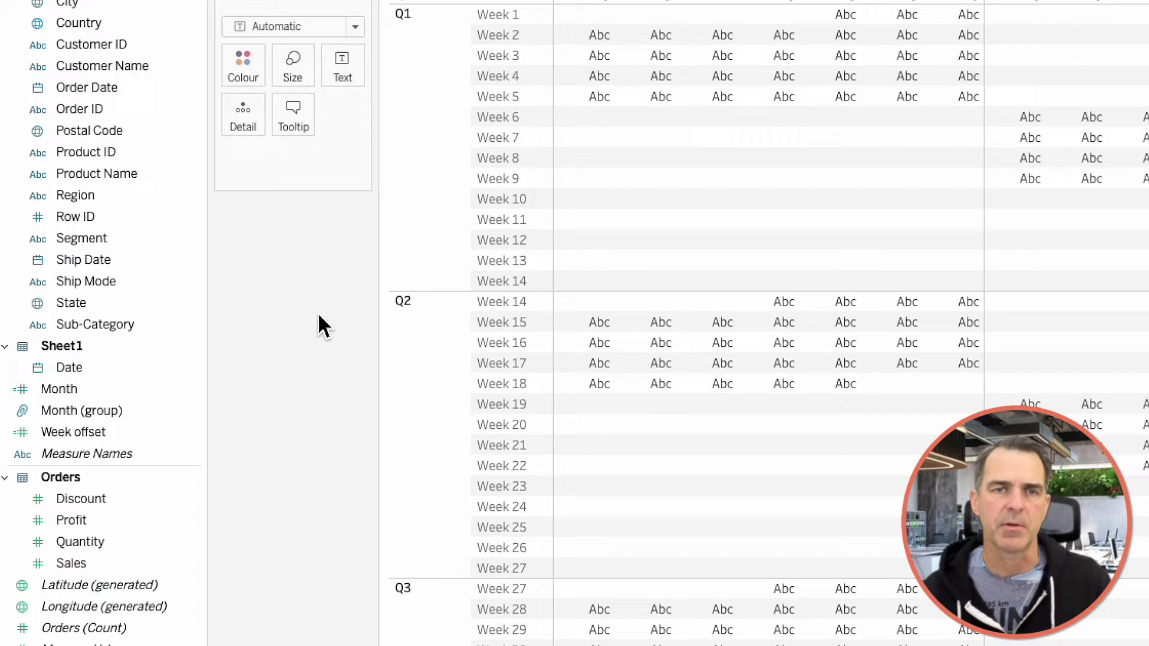
drag(743, 37, 251, 538)
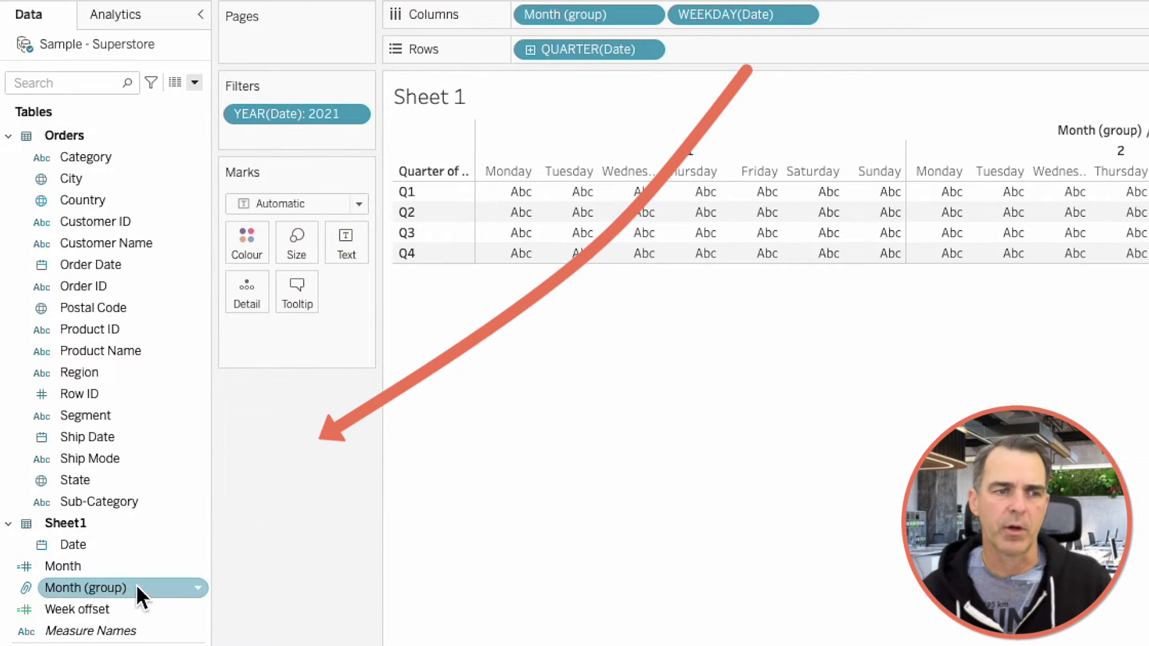
drag(99, 609, 799, 58)
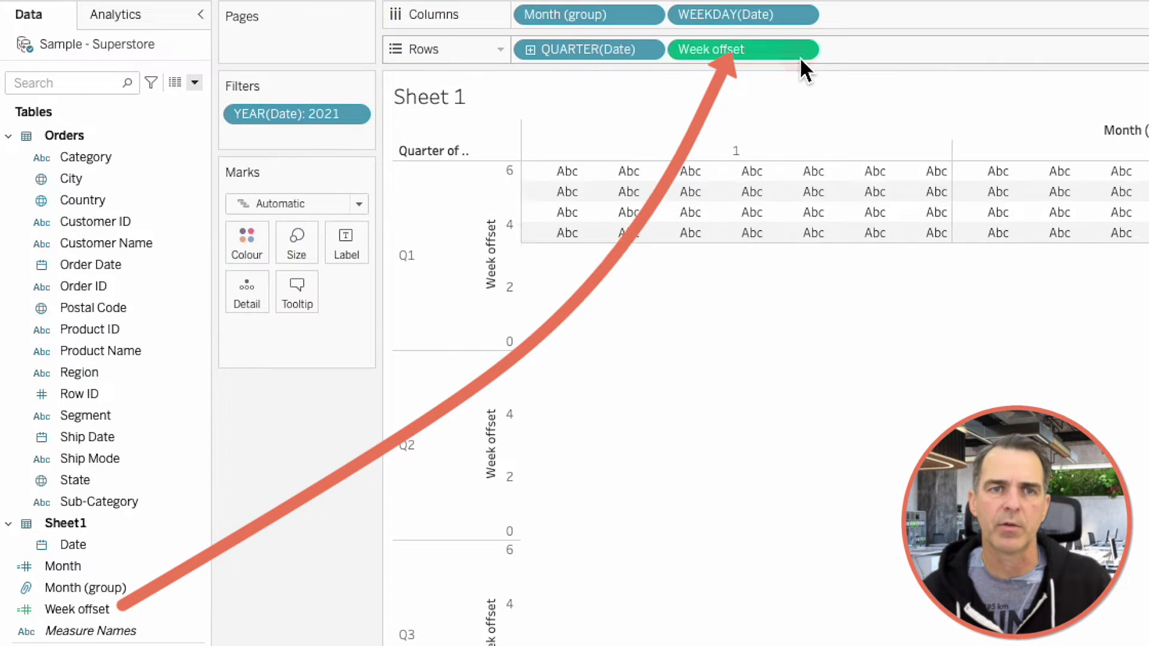
Label the marks with DAY(Date) day numbers
mouse_move(73, 544)
mouse_down()
mouse_move(180, 544)
mouse_move(287, 341)
mouse_move(367, 239)
mouse_move(351, 239)
mouse_up()
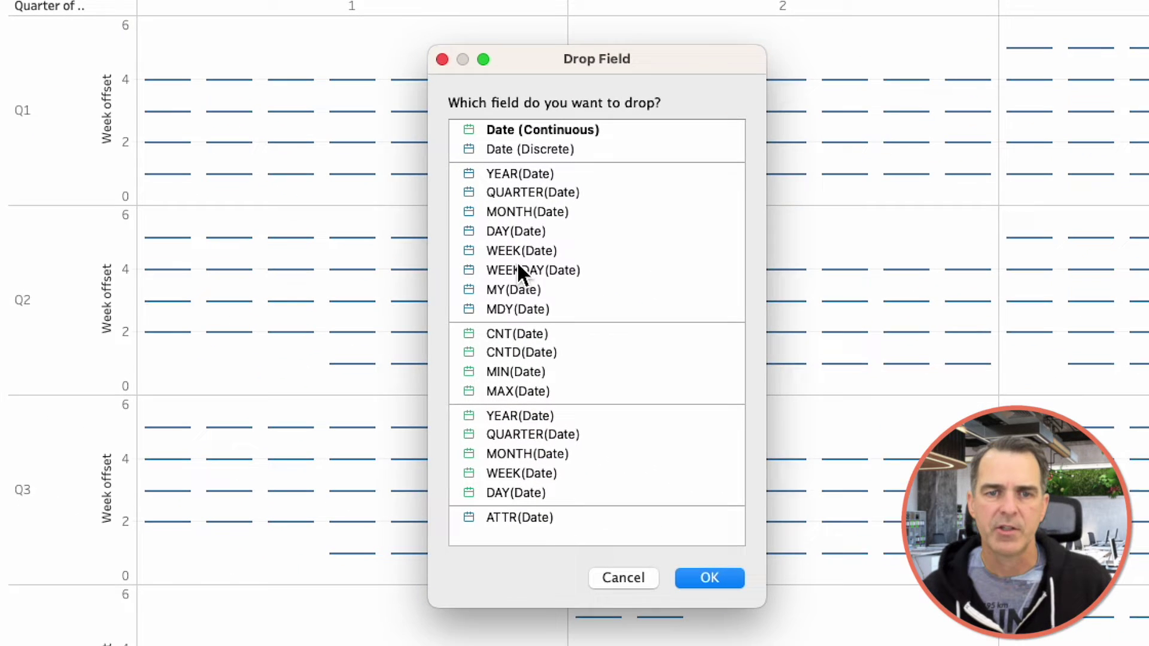
click(516, 231)
click(710, 577)
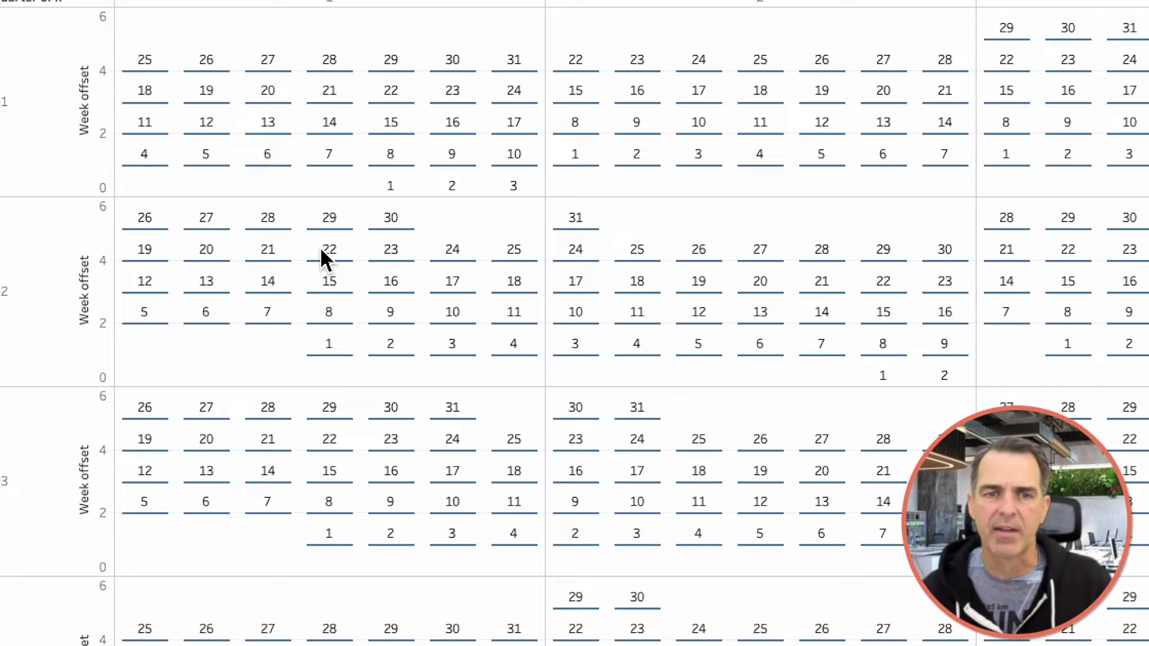
Reverse the Week offset axis so week 0 sits at the top
mouse_move(464, 205)
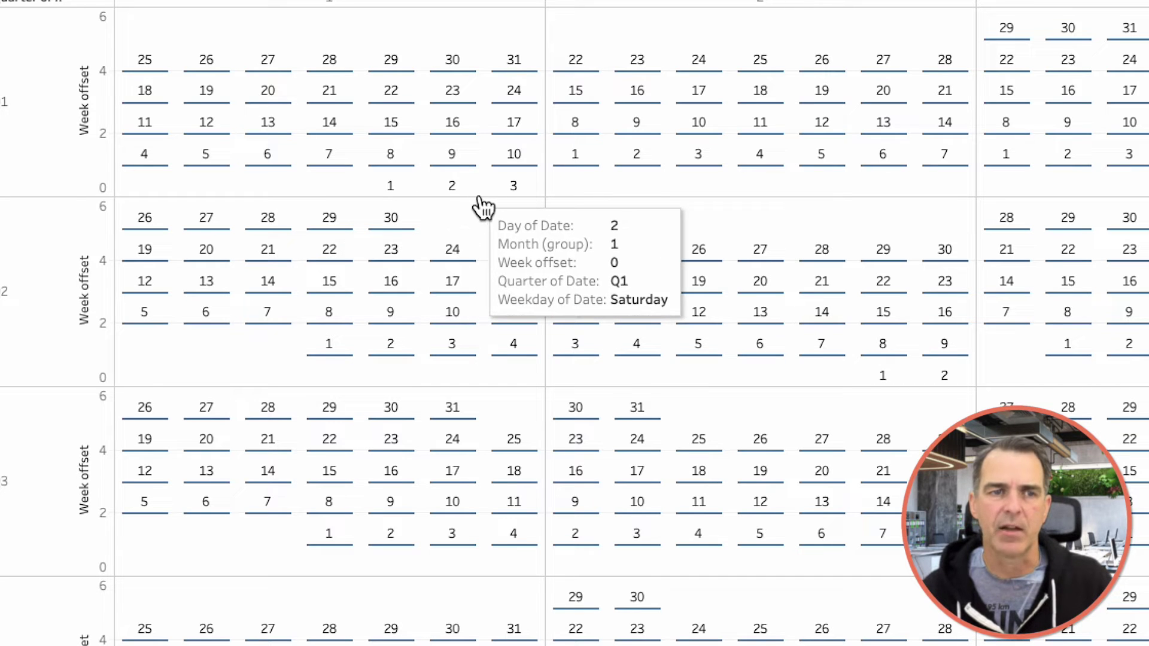
right_click(94, 121)
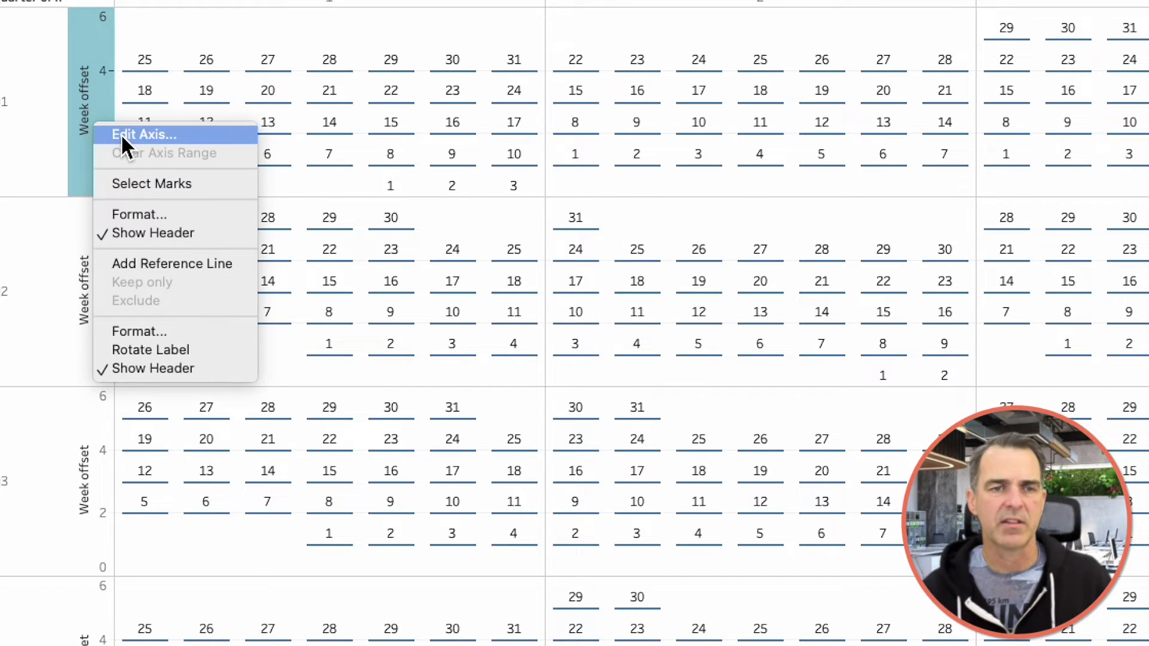
click(122, 137)
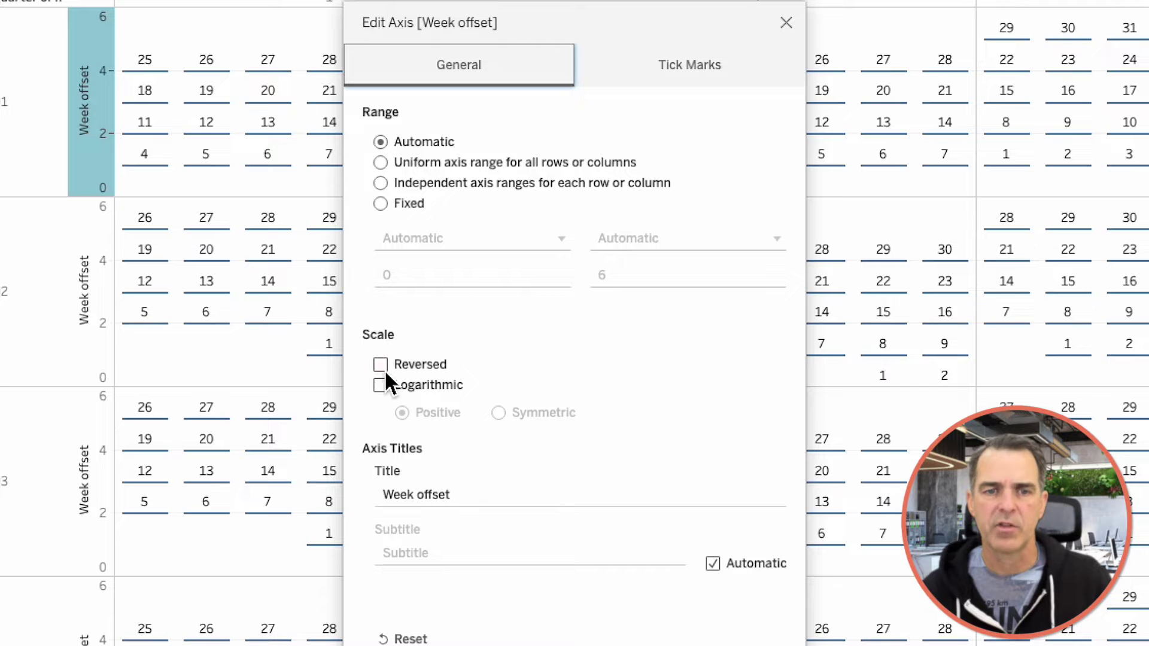
click(380, 364)
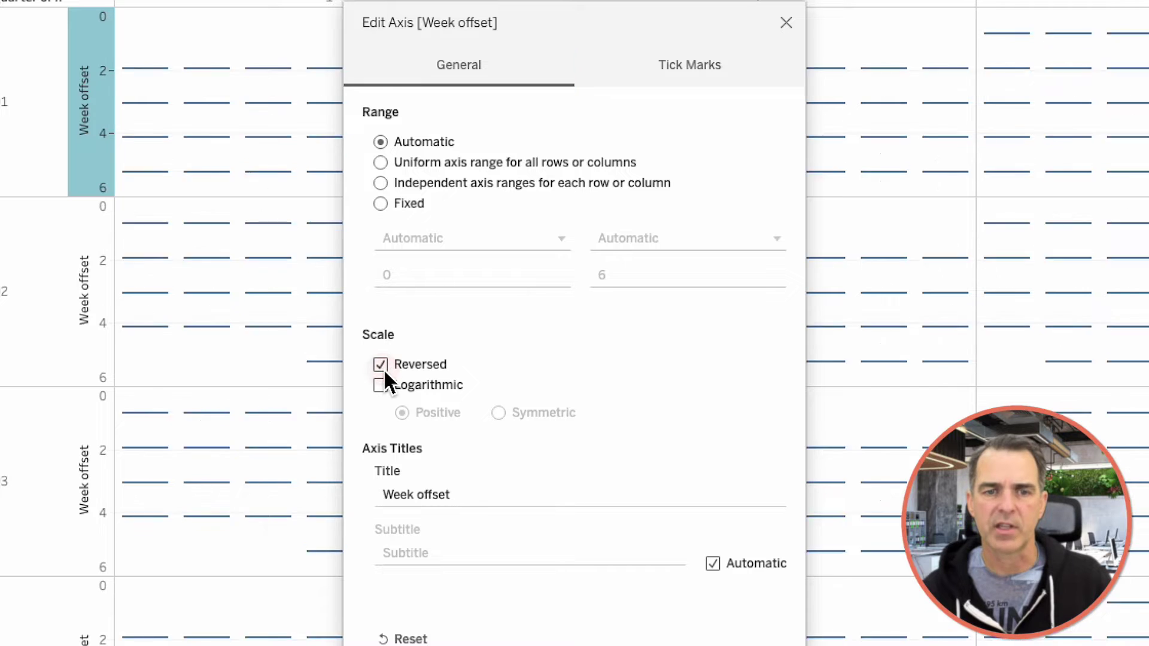
click(785, 22)
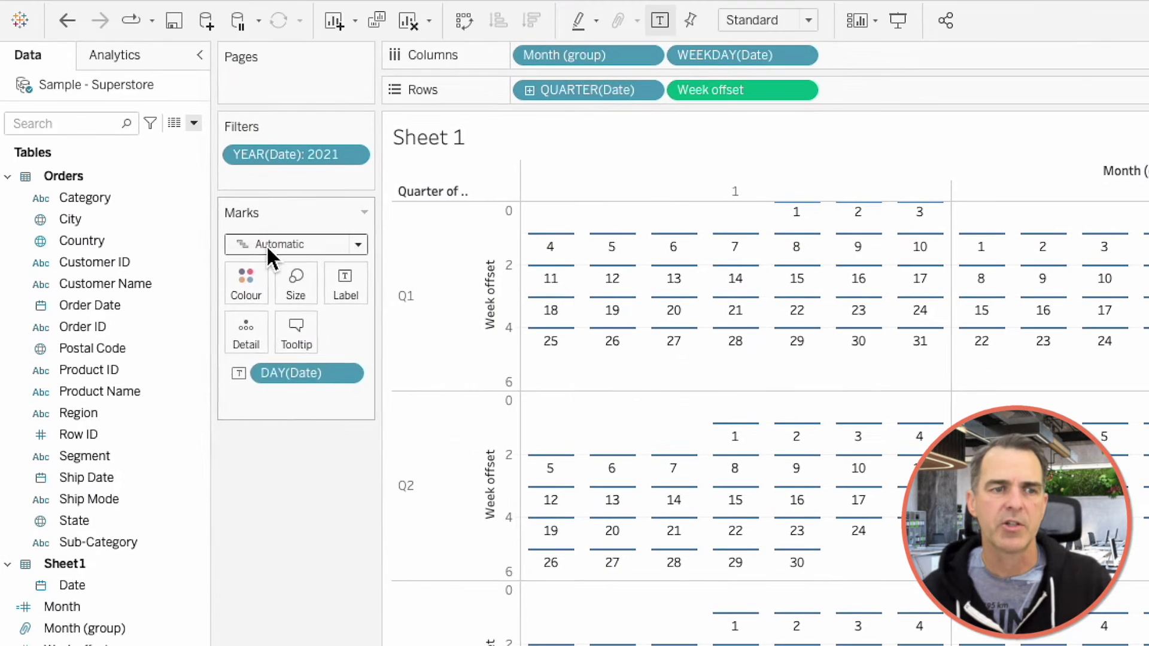
Switch the marks to Gantt Bar and size them by AVG(1) so each day fills its cell
click(11, 123)
click(27, 378)
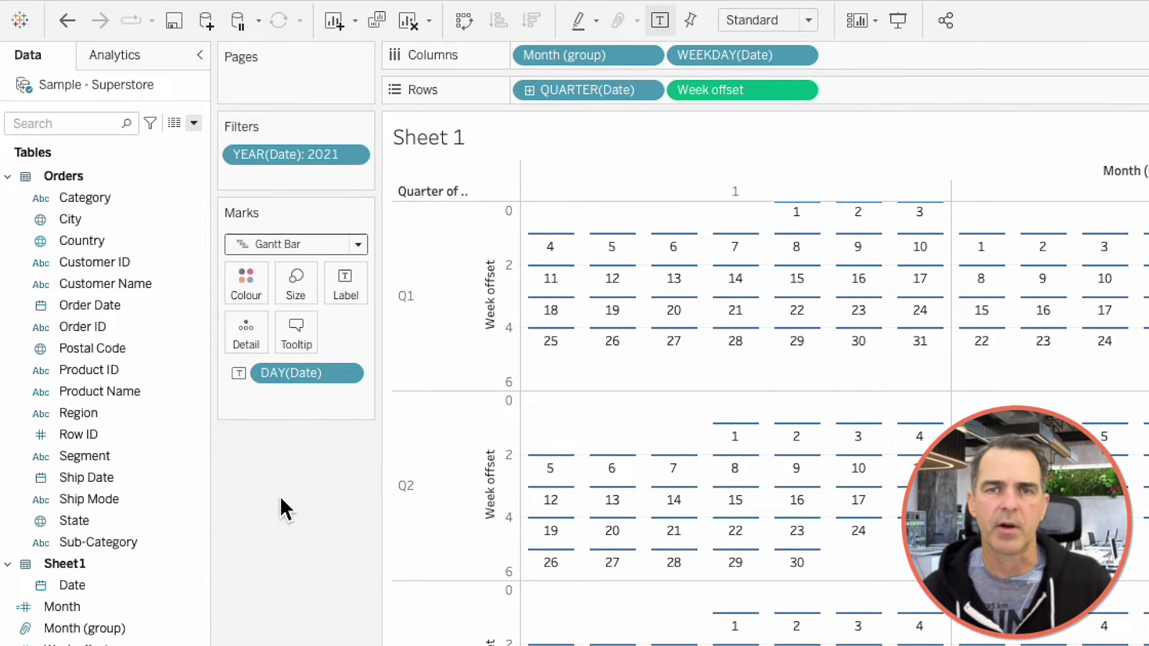
double_click(276, 412)
text(AVG(1))
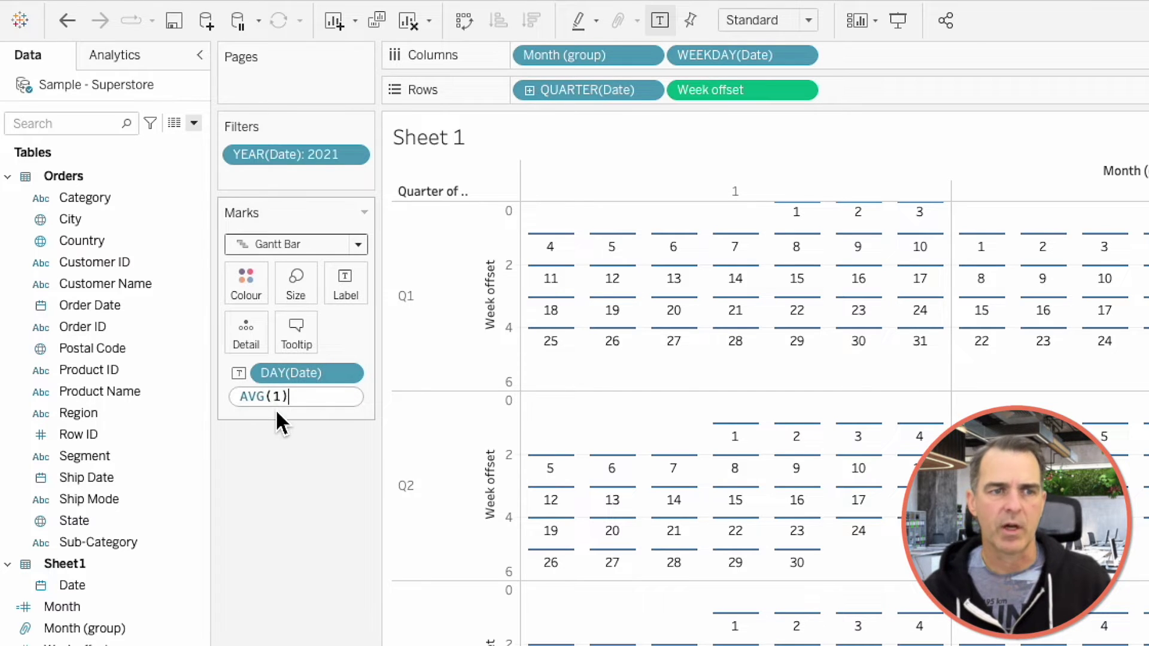
key(Return)
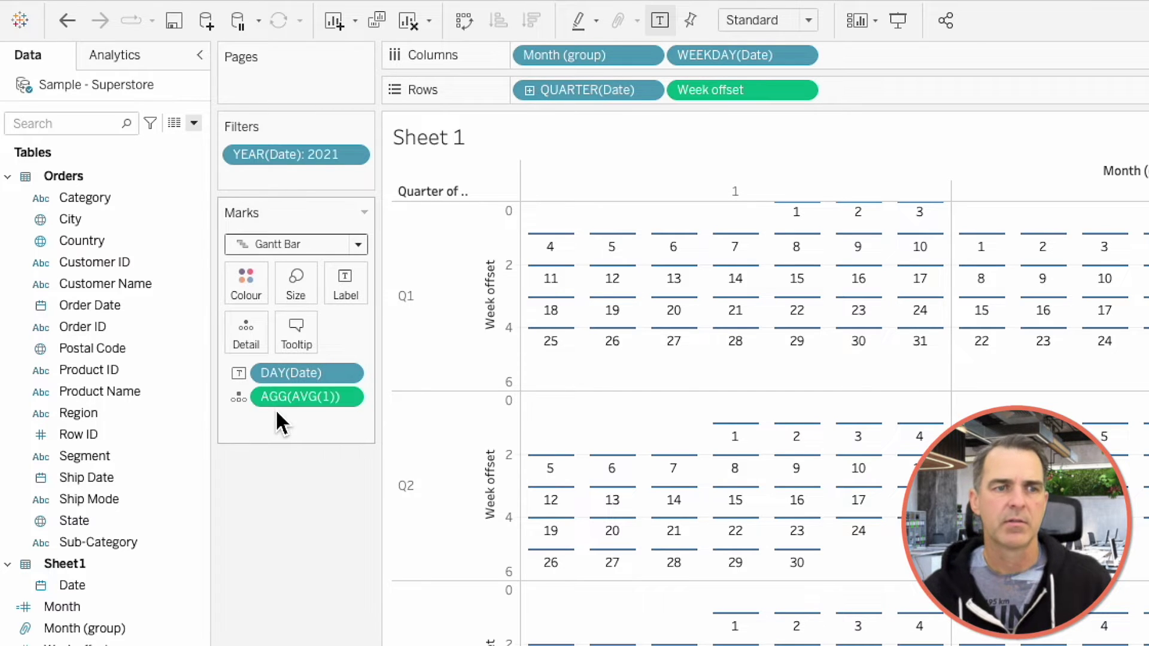
drag(287, 400, 297, 286)
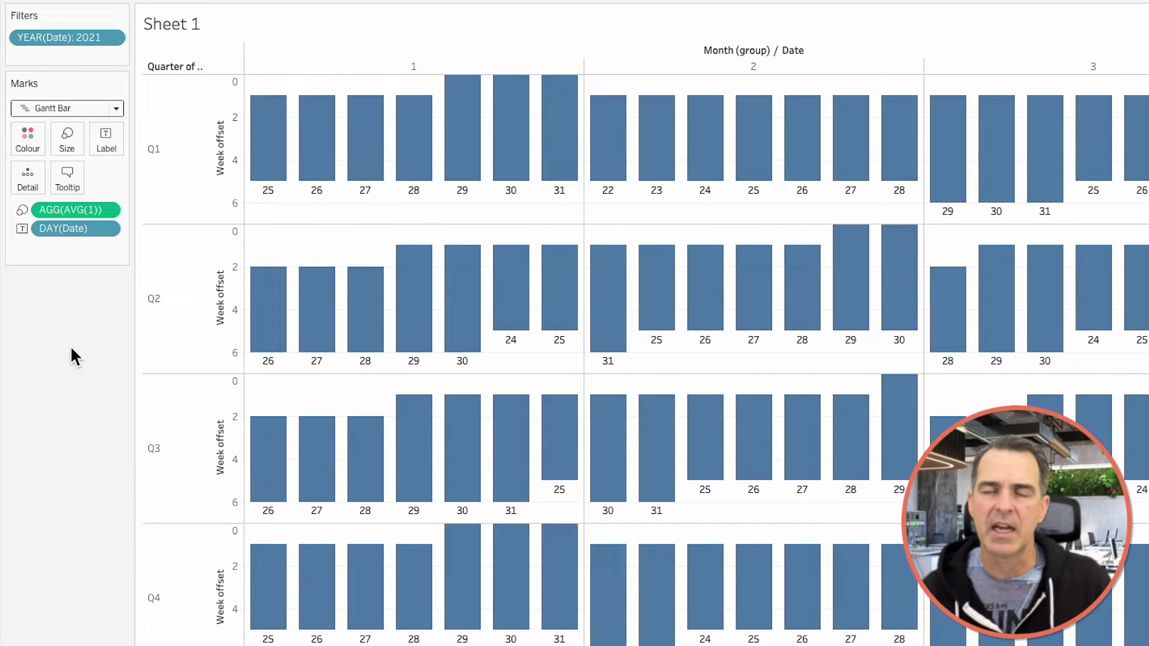
Make day labels overlap, Middle Right aligned at font size 7, and colour cells by SUM(Sales)
click(105, 146)
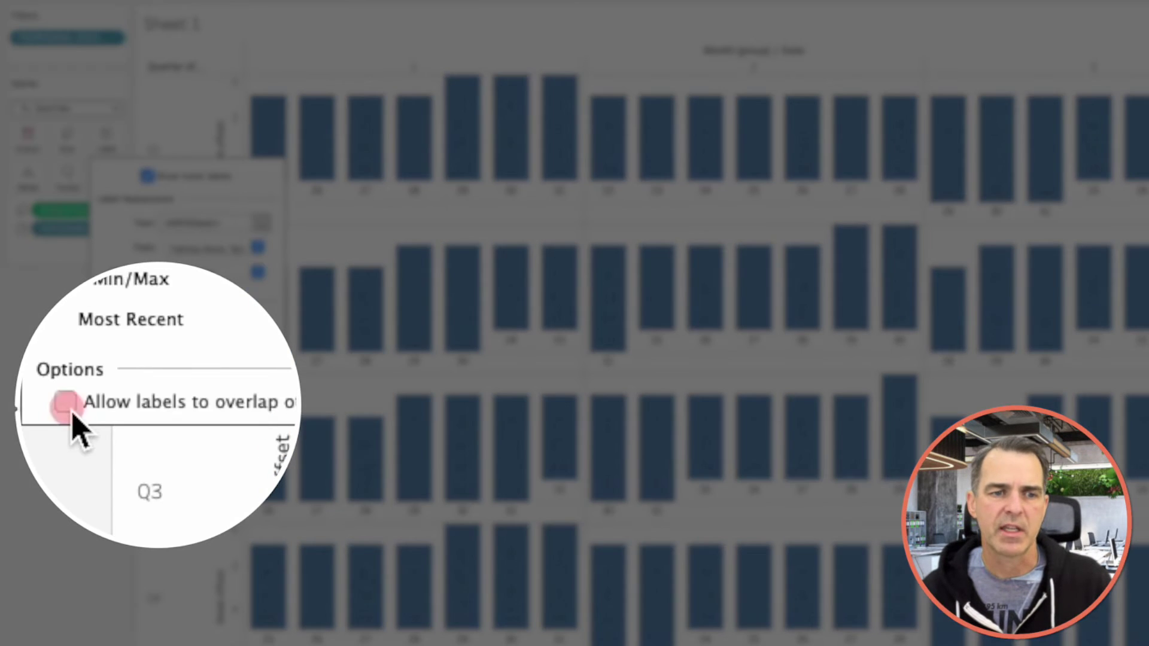
click(111, 403)
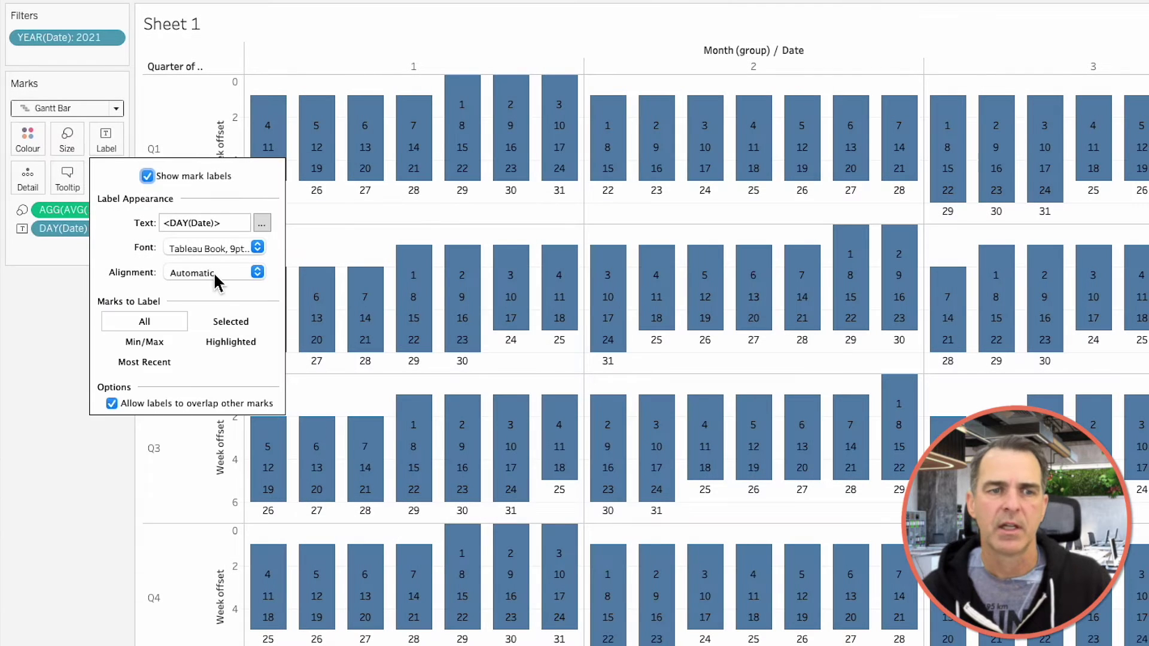
click(212, 272)
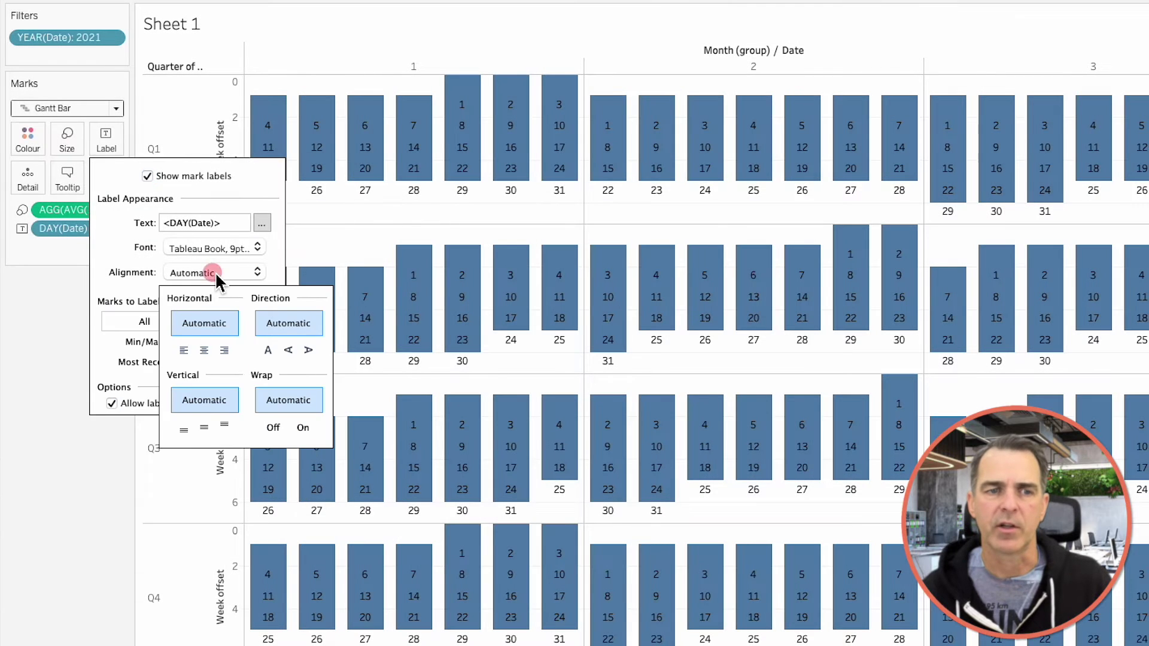
click(225, 352)
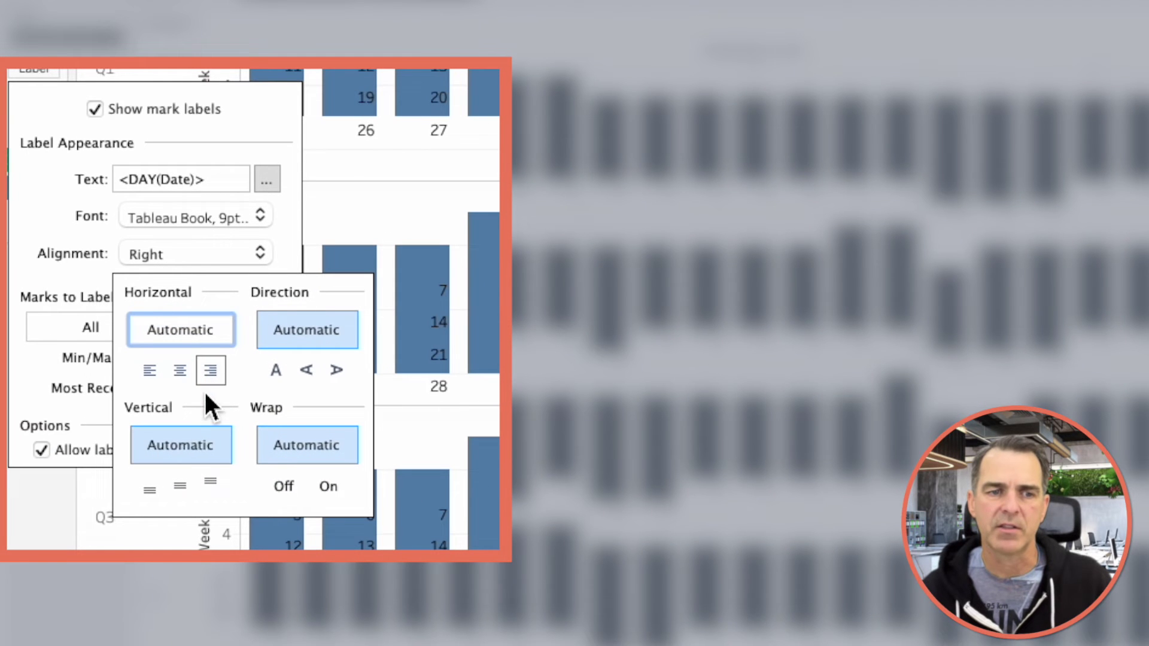
click(182, 483)
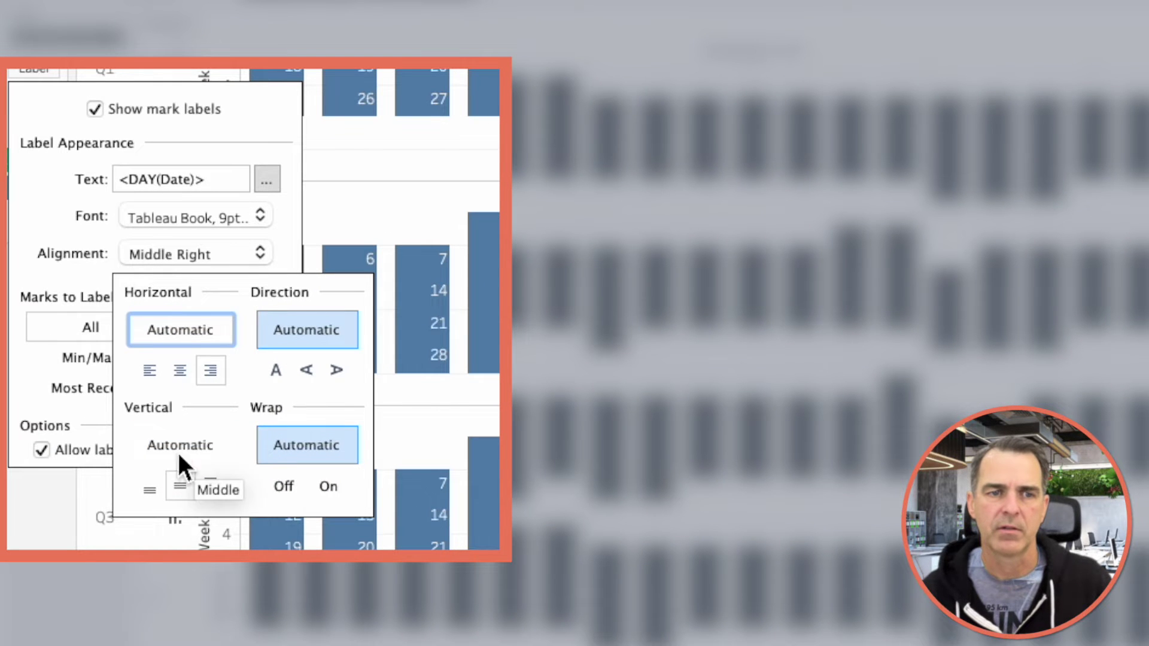
click(170, 218)
click(132, 301)
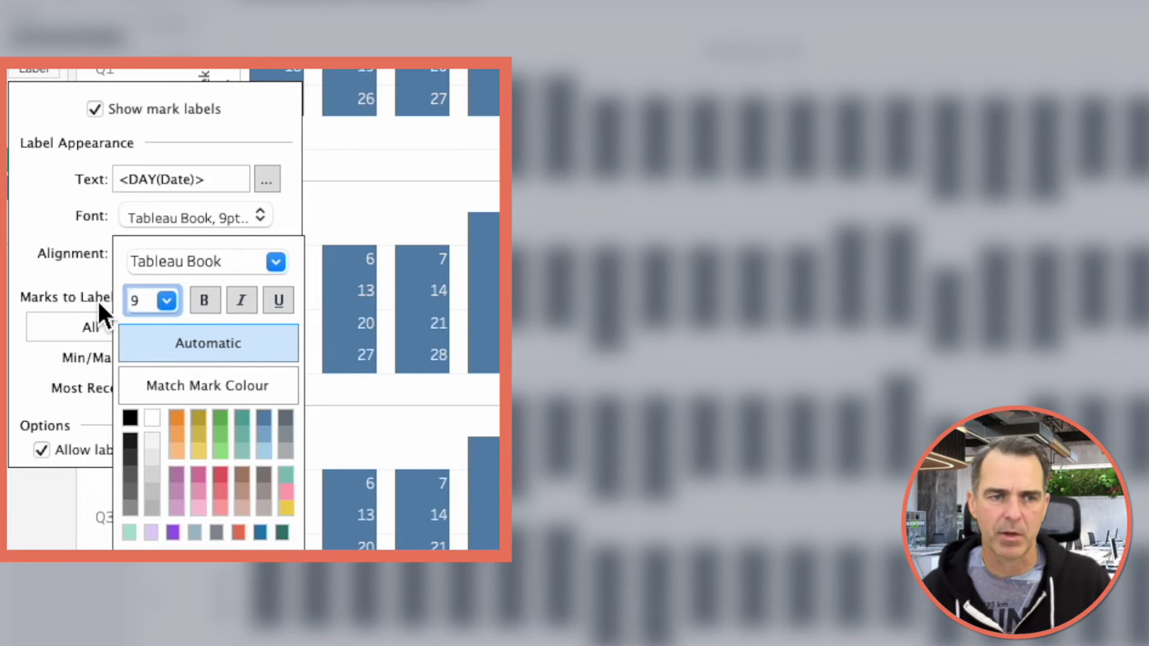
key(Delete)
text(7)
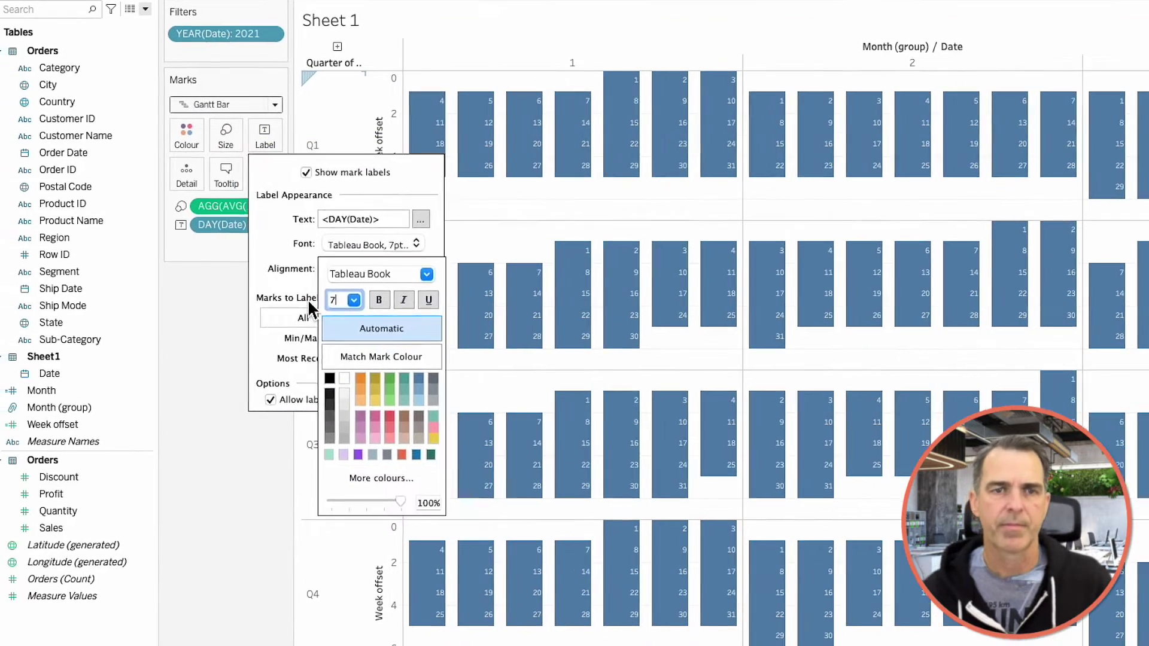
mouse_move(45, 527)
mouse_down()
mouse_move(42, 514)
mouse_move(27, 529)
mouse_move(186, 139)
mouse_up()
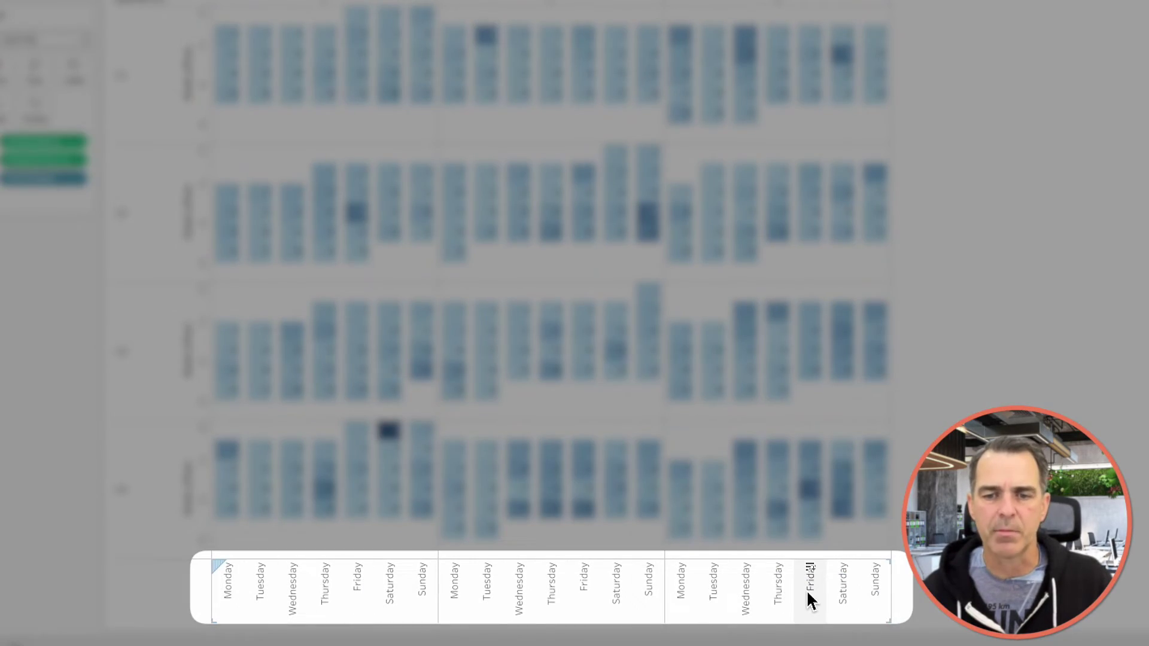
In Advanced Table Layout, uncheck 'Show innermost level at bottom of view when there is a vertical axis'
mouse_move(465, 454)
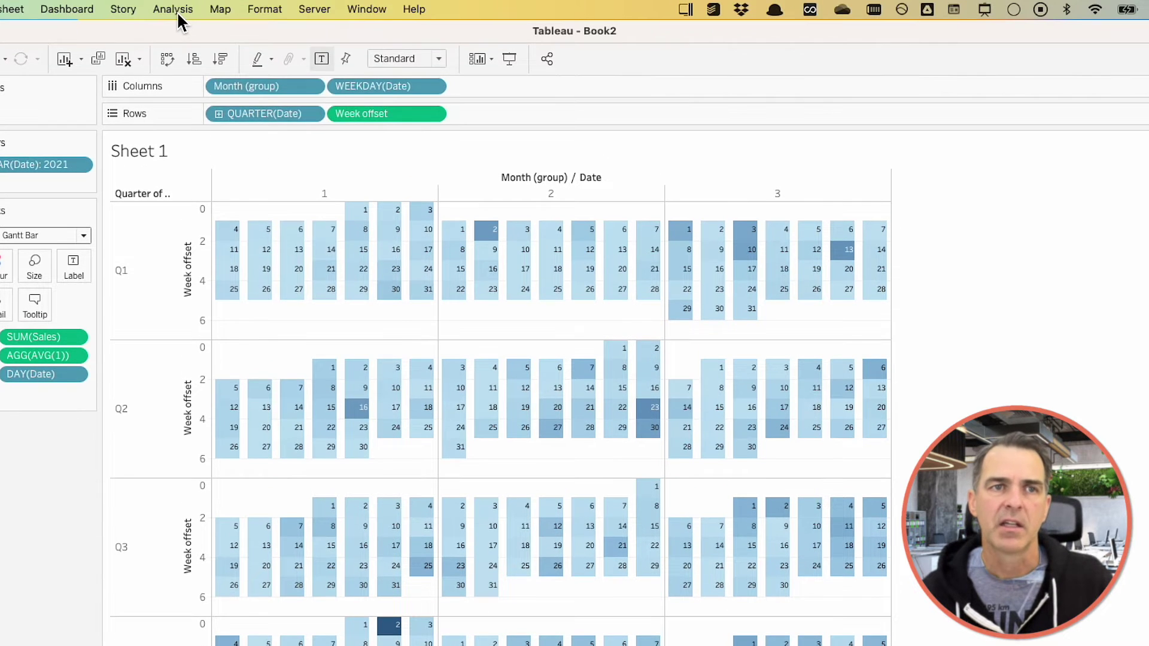
click(174, 10)
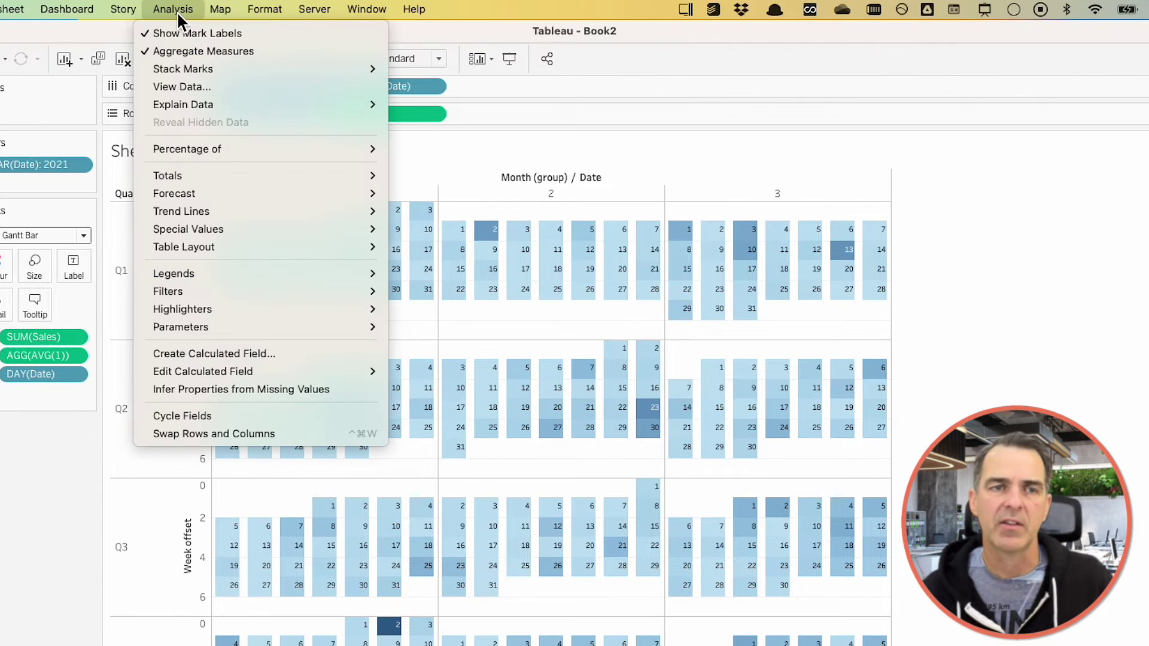
mouse_move(317, 247)
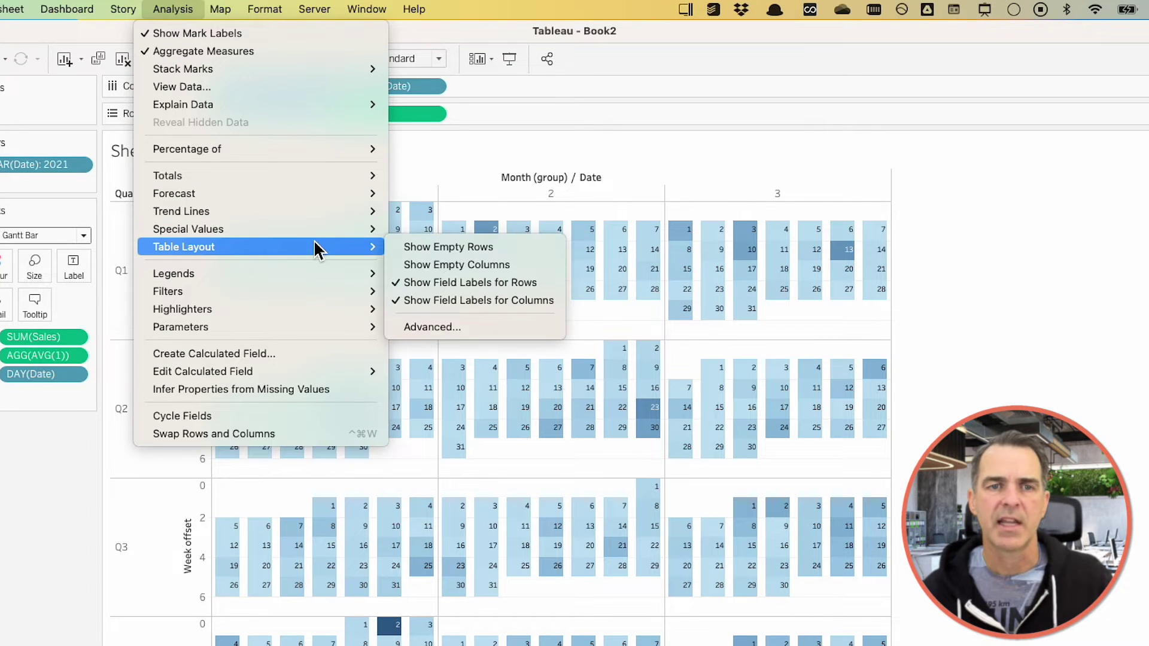
click(446, 327)
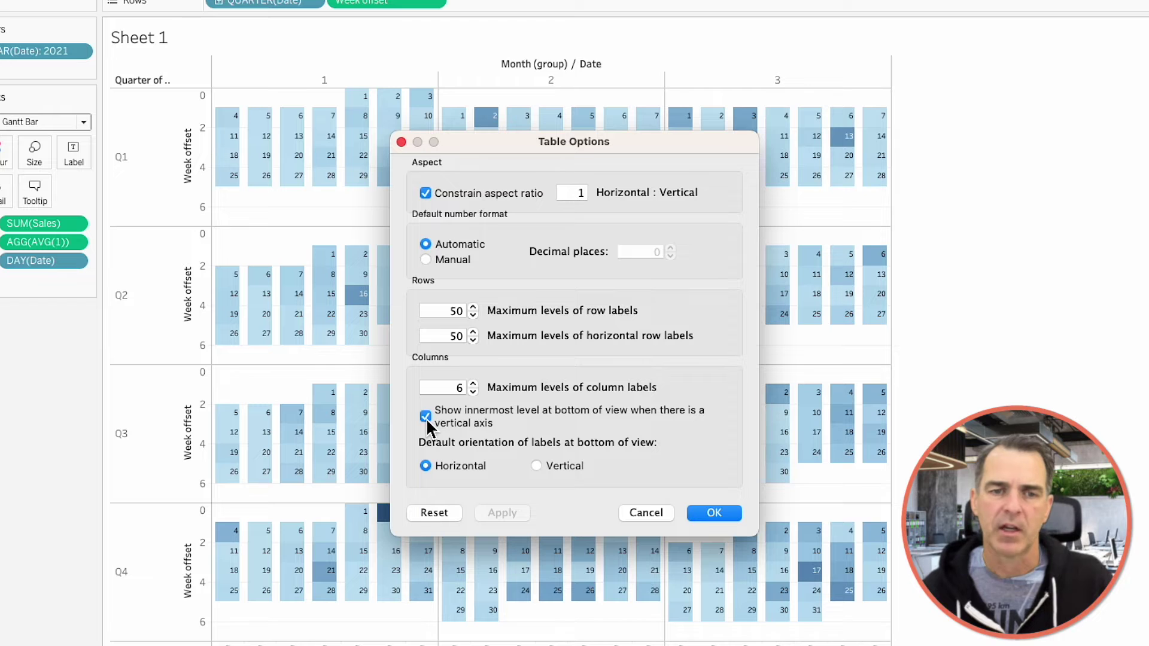
click(425, 417)
click(709, 517)
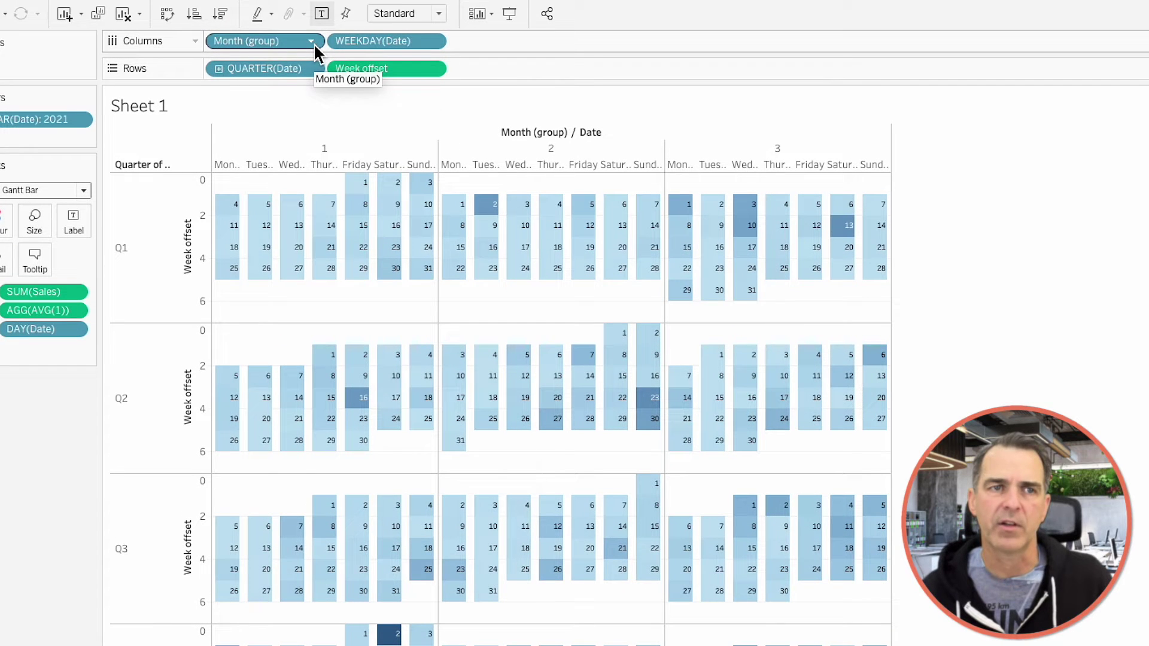
Hide the Month (group) headers and format weekday headers with the Abbreviation date format
click(312, 42)
click(277, 149)
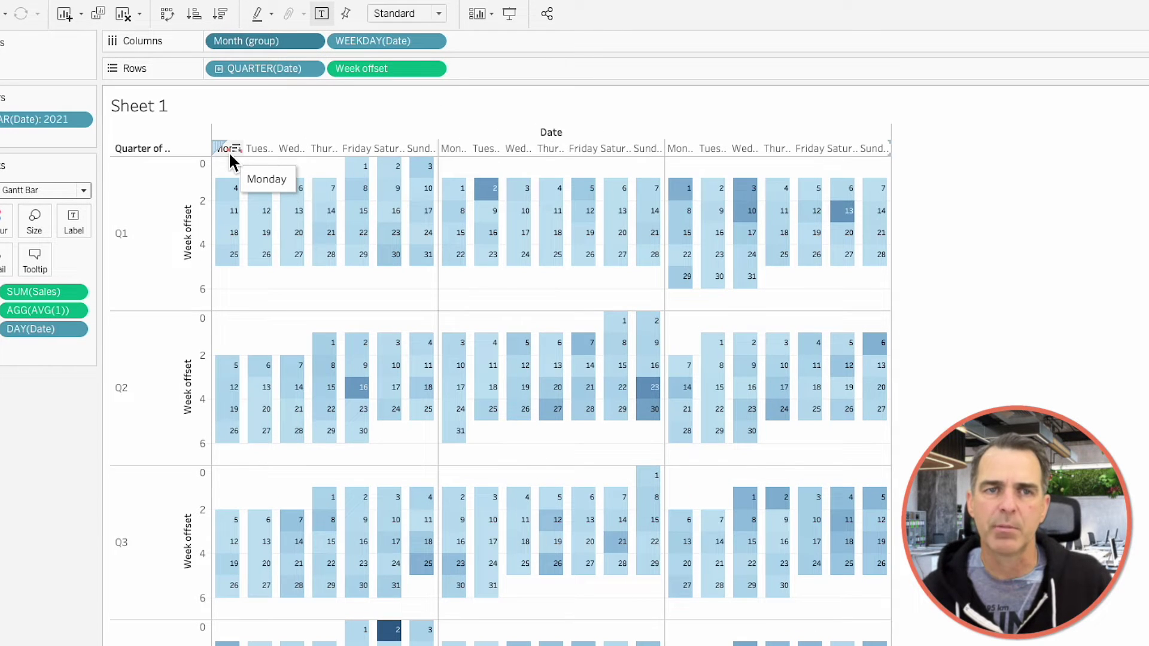
right_click(225, 147)
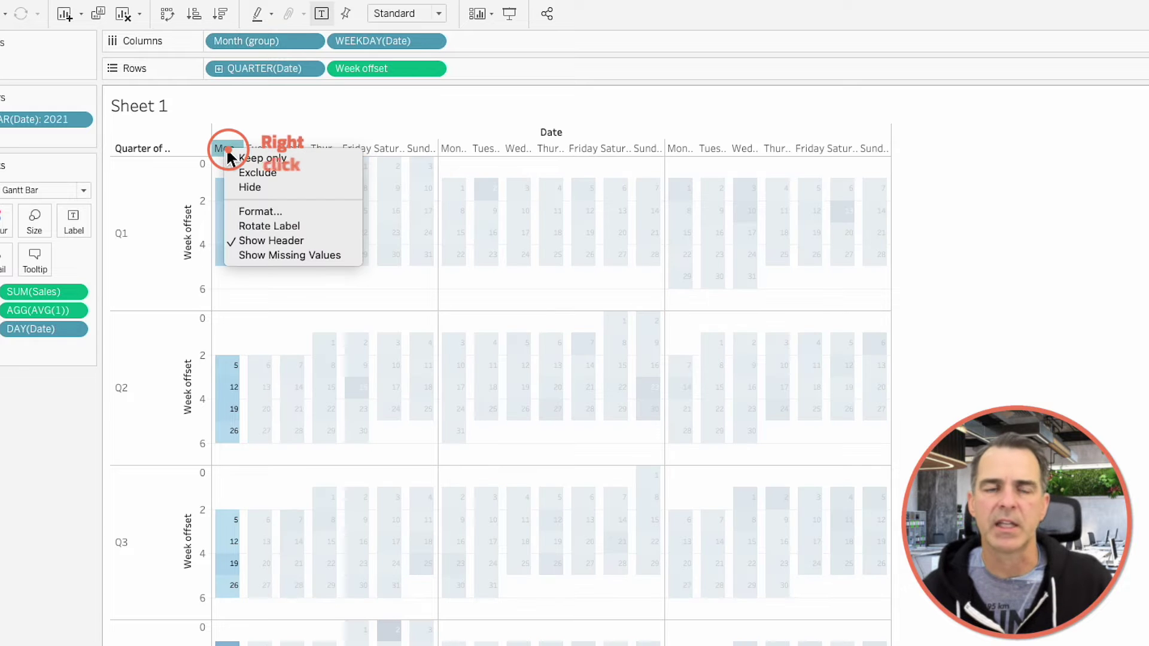
click(251, 209)
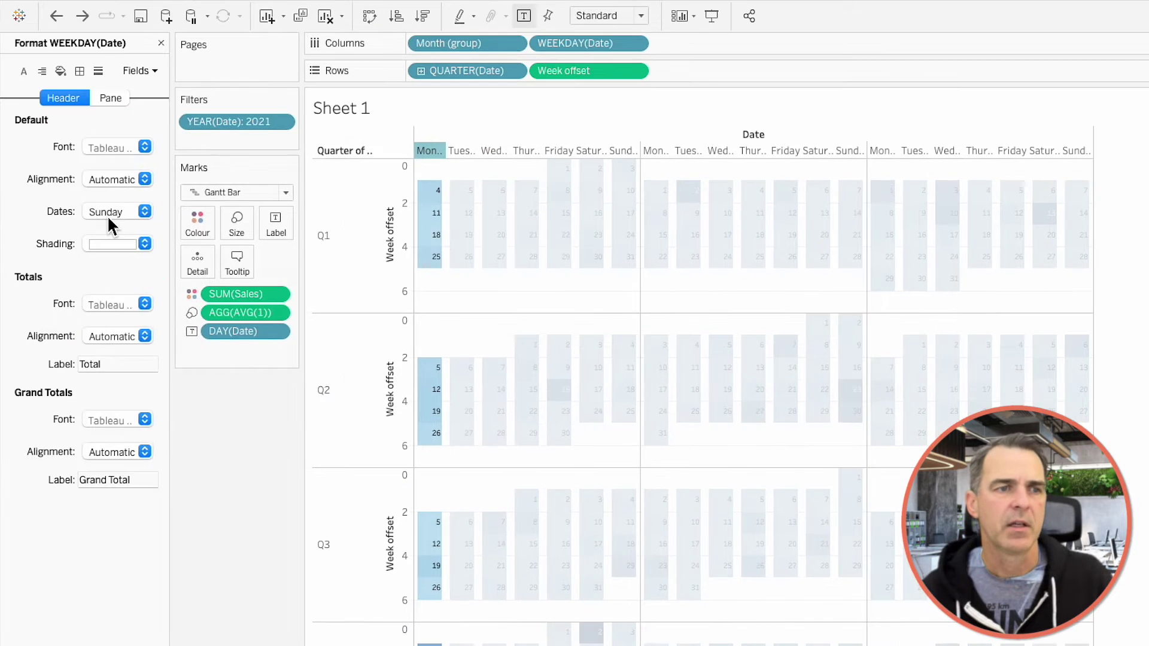
click(108, 213)
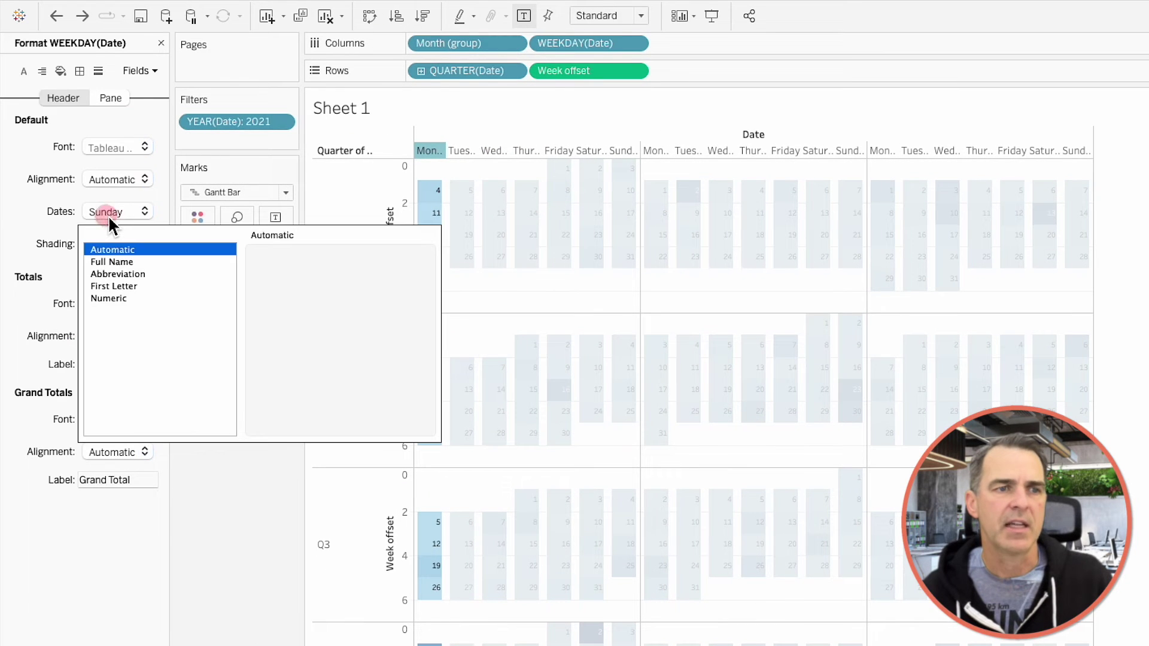
click(117, 275)
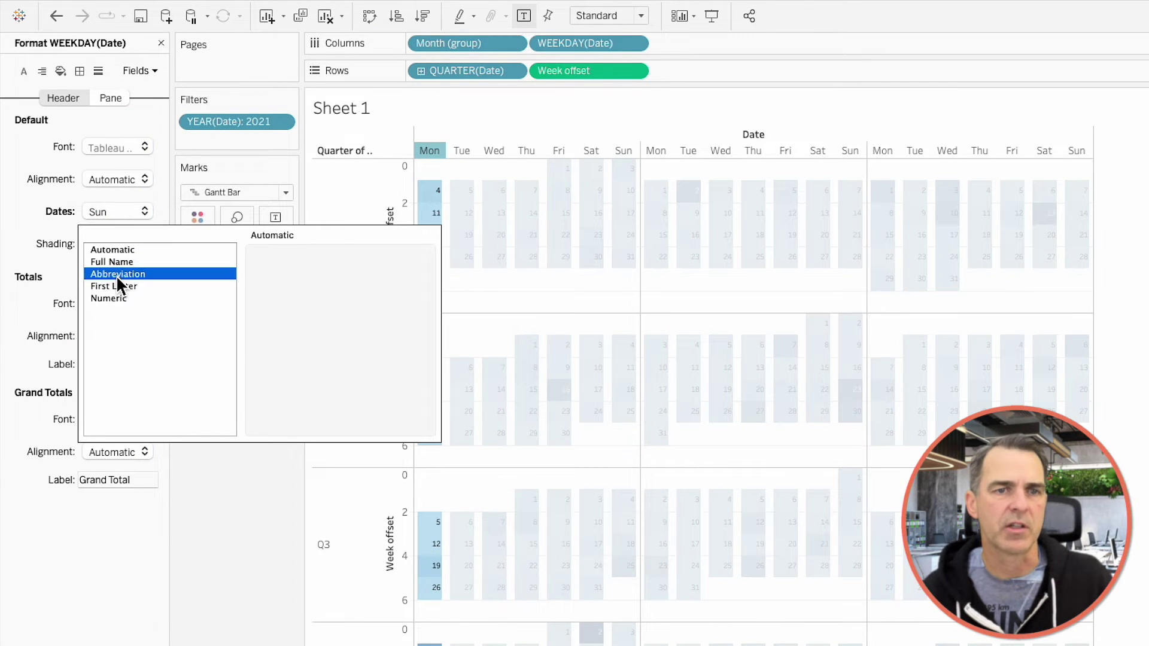
click(229, 505)
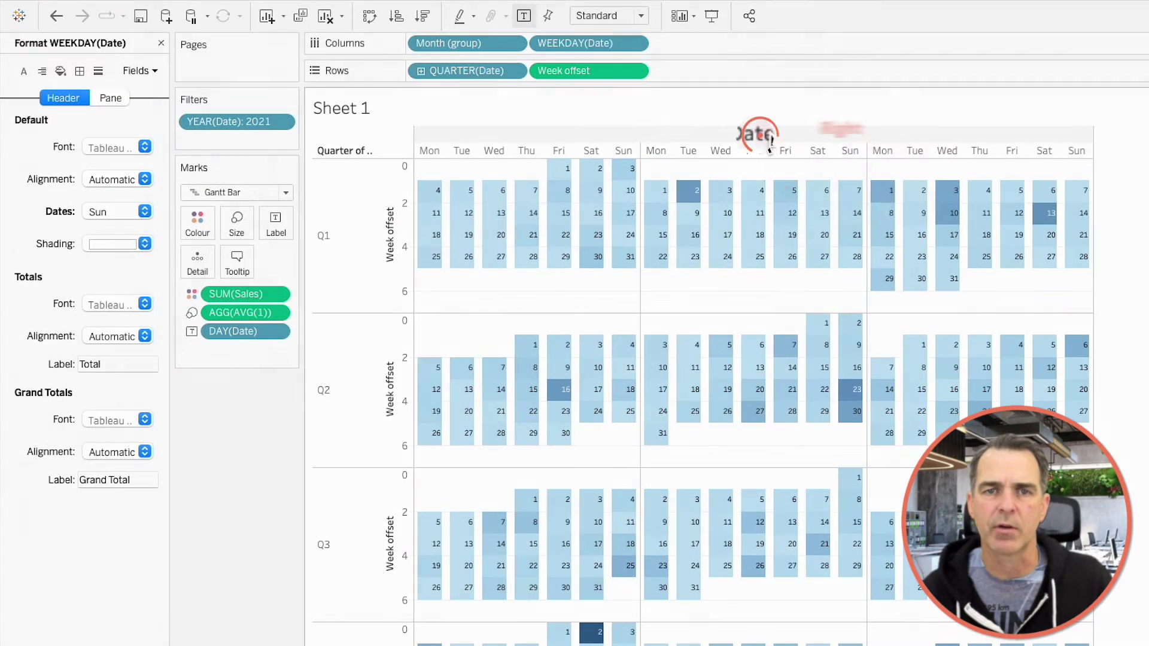
Hide the Date field label for columns and the QUARTER(Date) headers
right_click(757, 134)
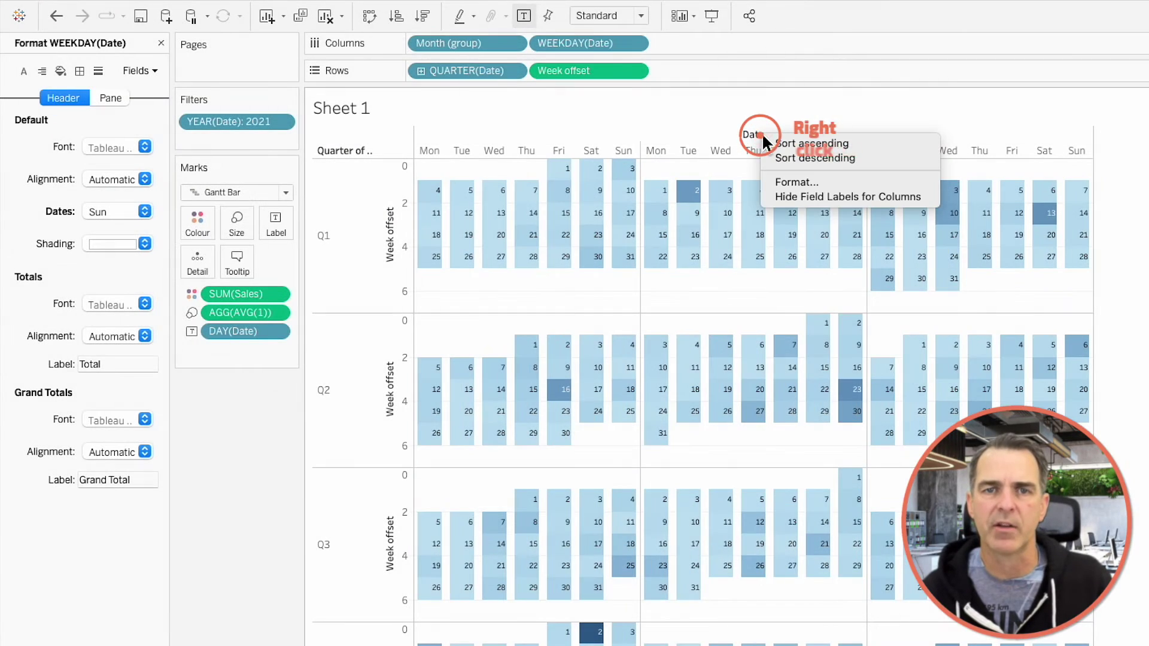
click(790, 198)
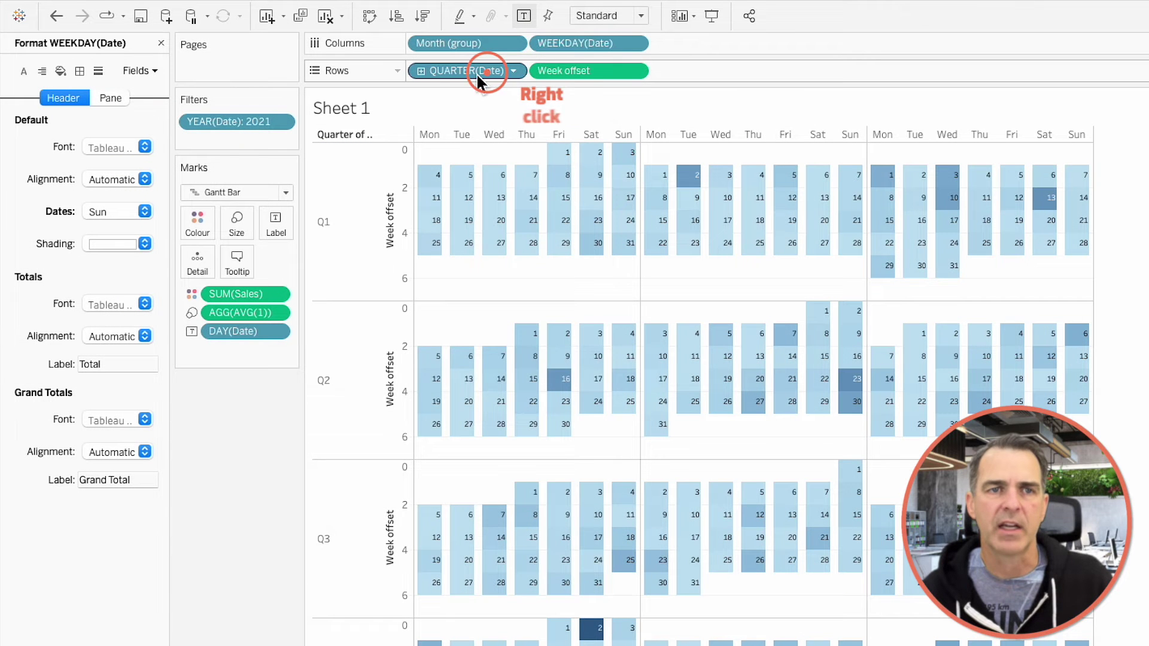
right_click(477, 72)
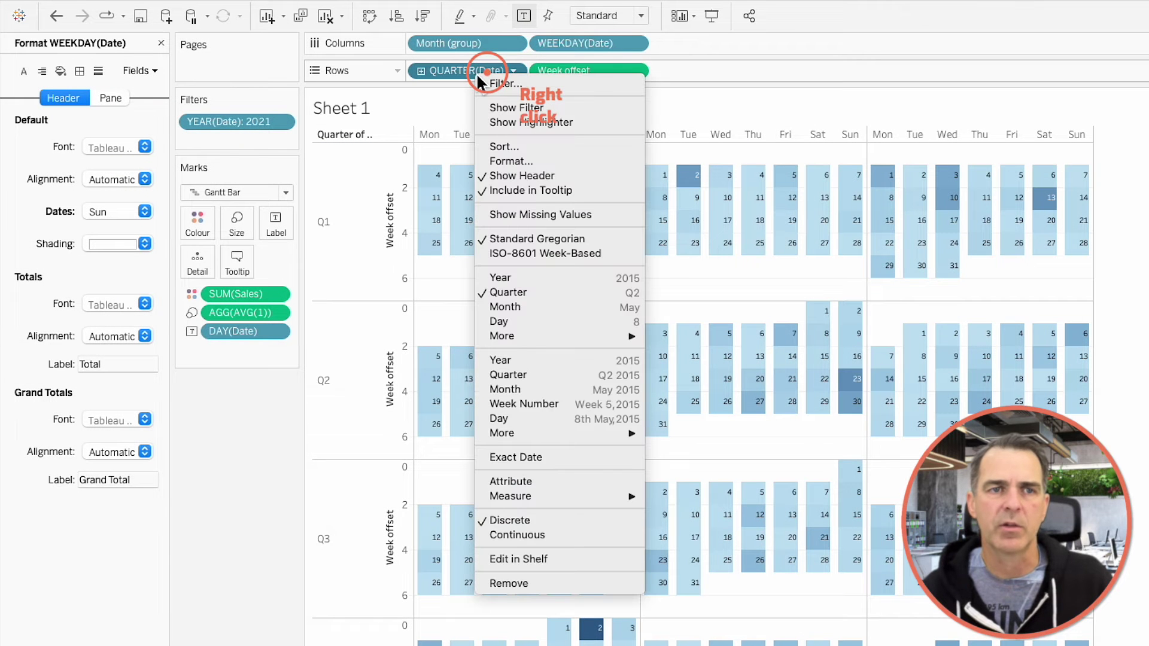
click(509, 174)
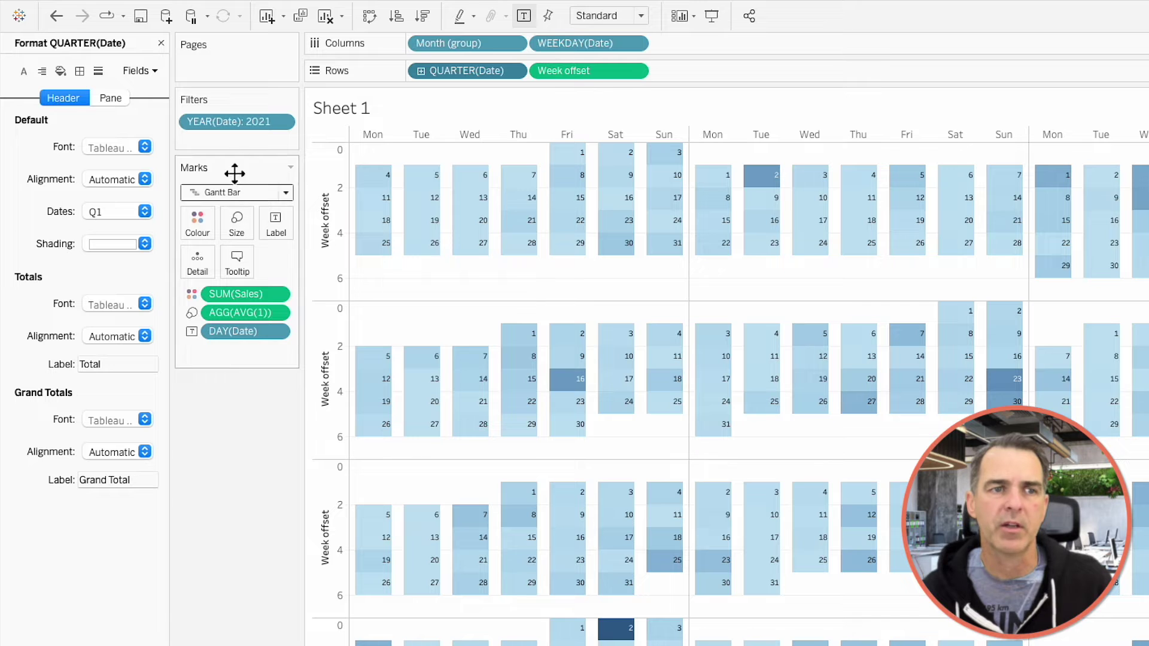
Show the YEAR(Date) filter on the sheet as a Single Value (dropdown)
right_click(230, 126)
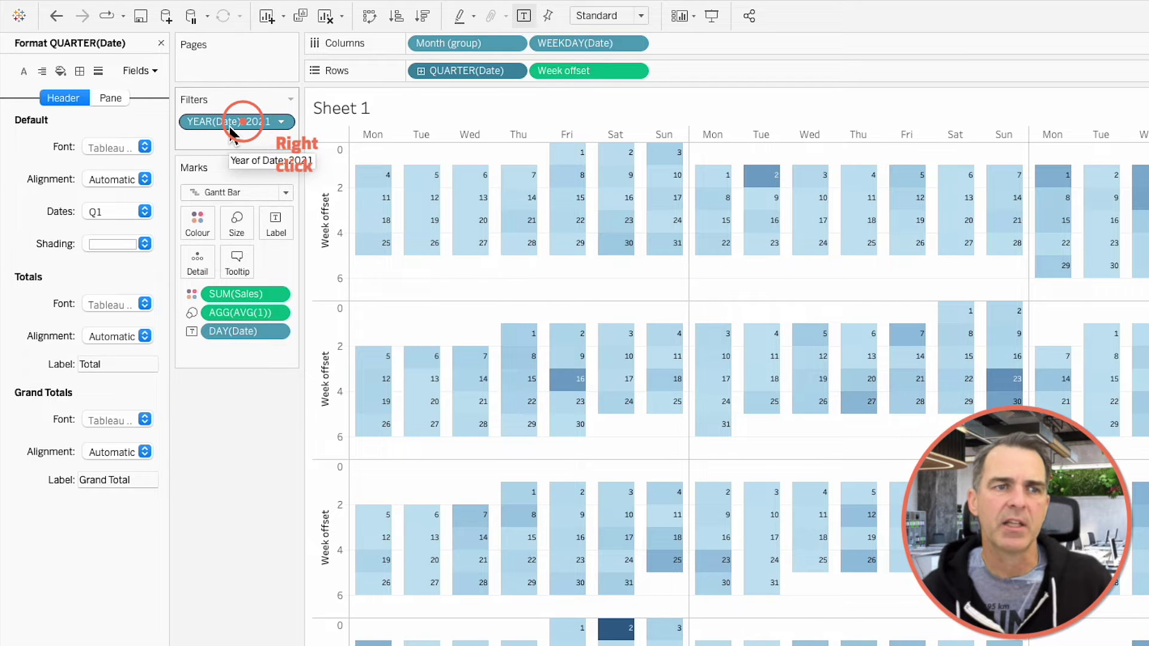
click(249, 159)
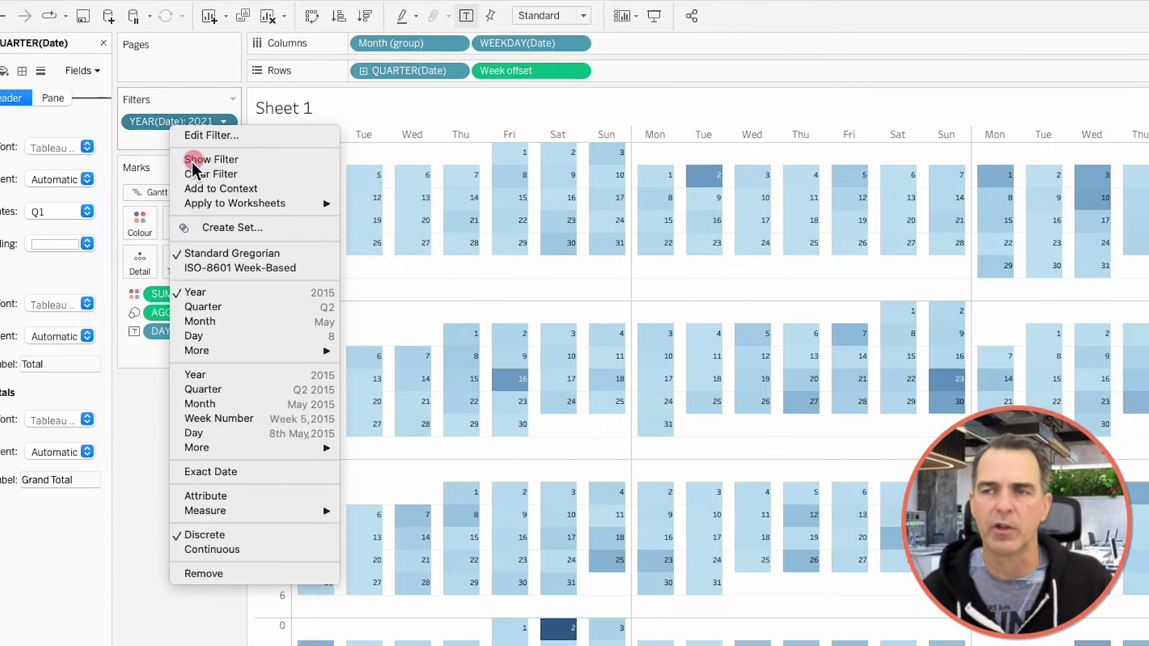
click(1136, 100)
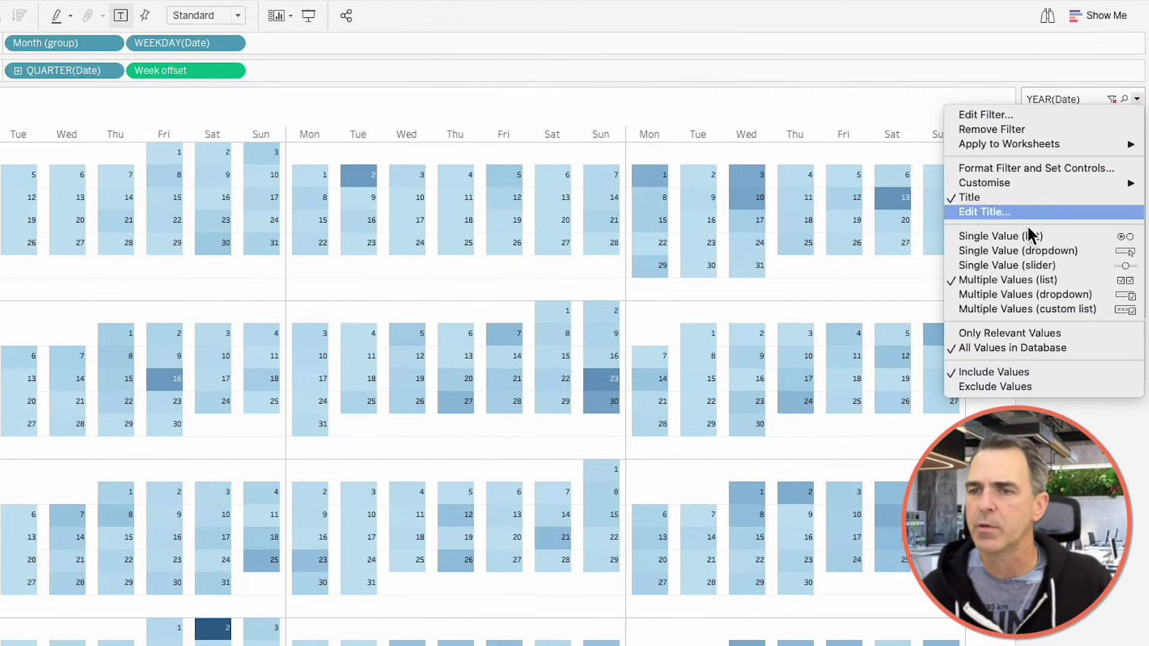
click(1028, 249)
Remove the 'All' value from the year filter and select 2020
click(1136, 100)
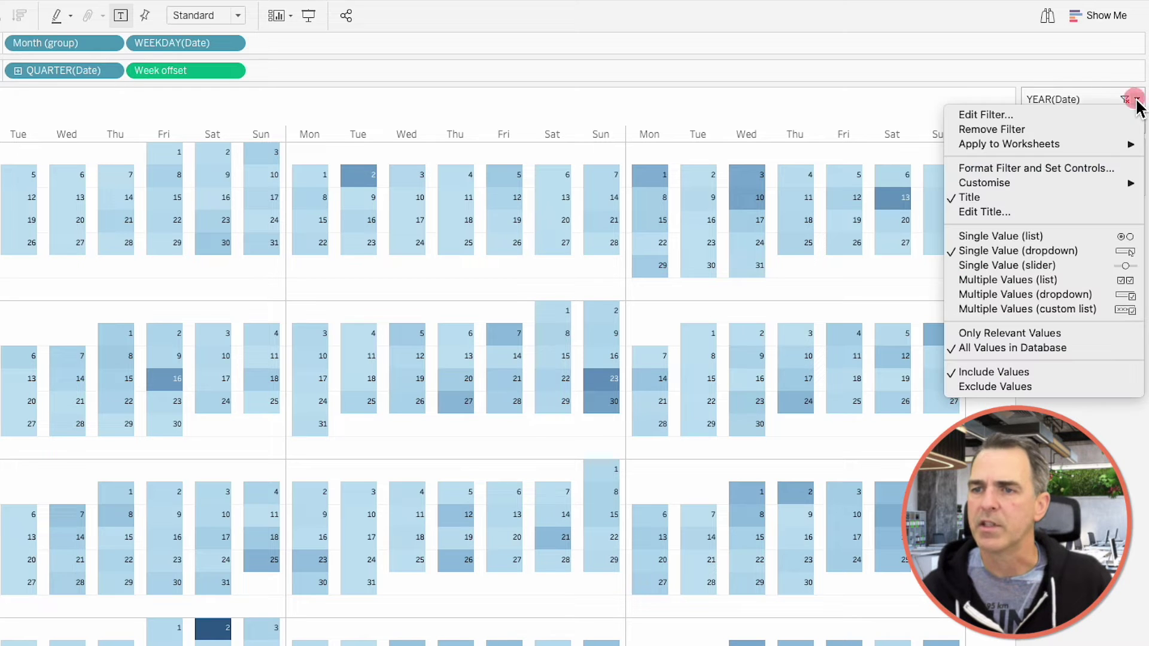
mouse_move(998, 181)
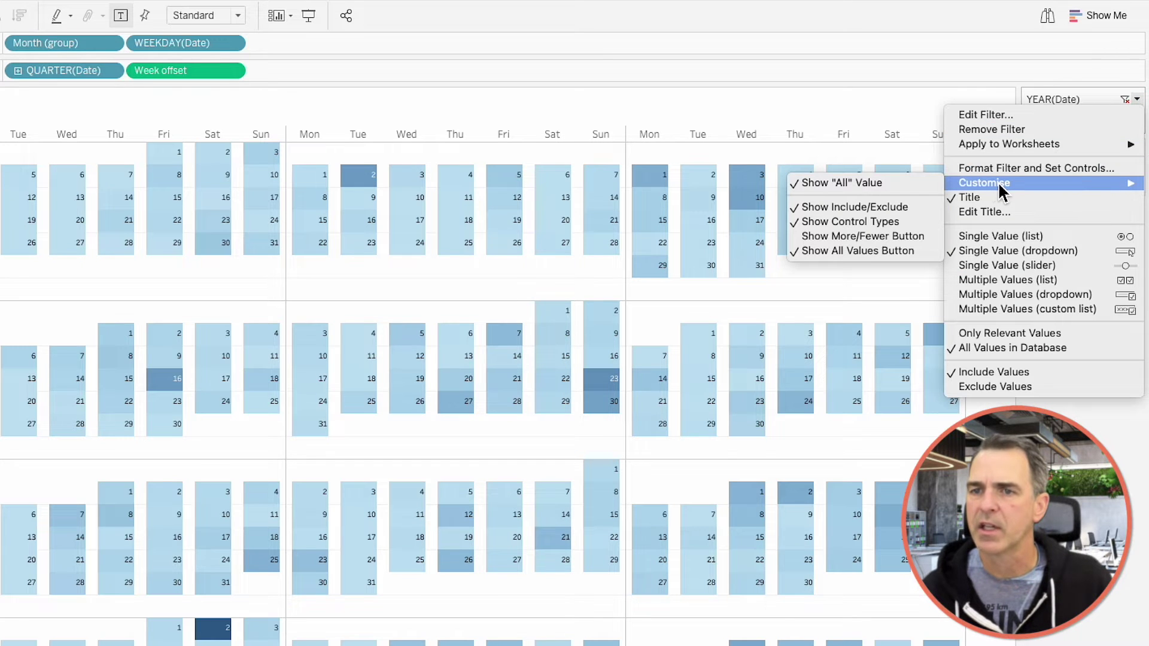
click(902, 183)
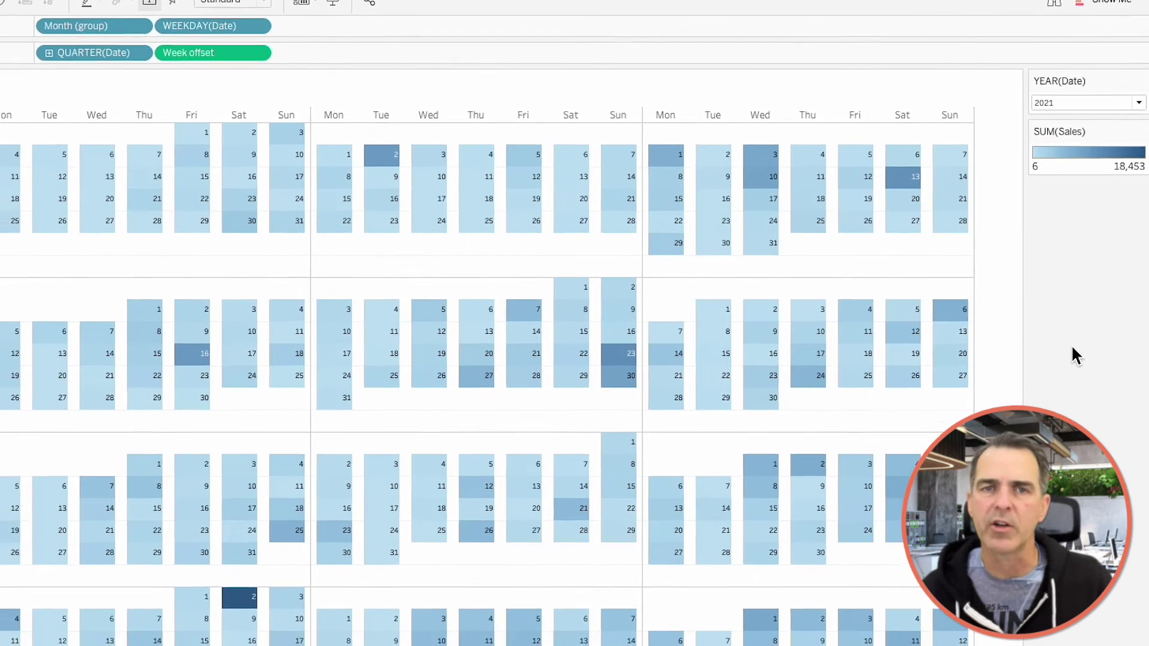
click(1068, 103)
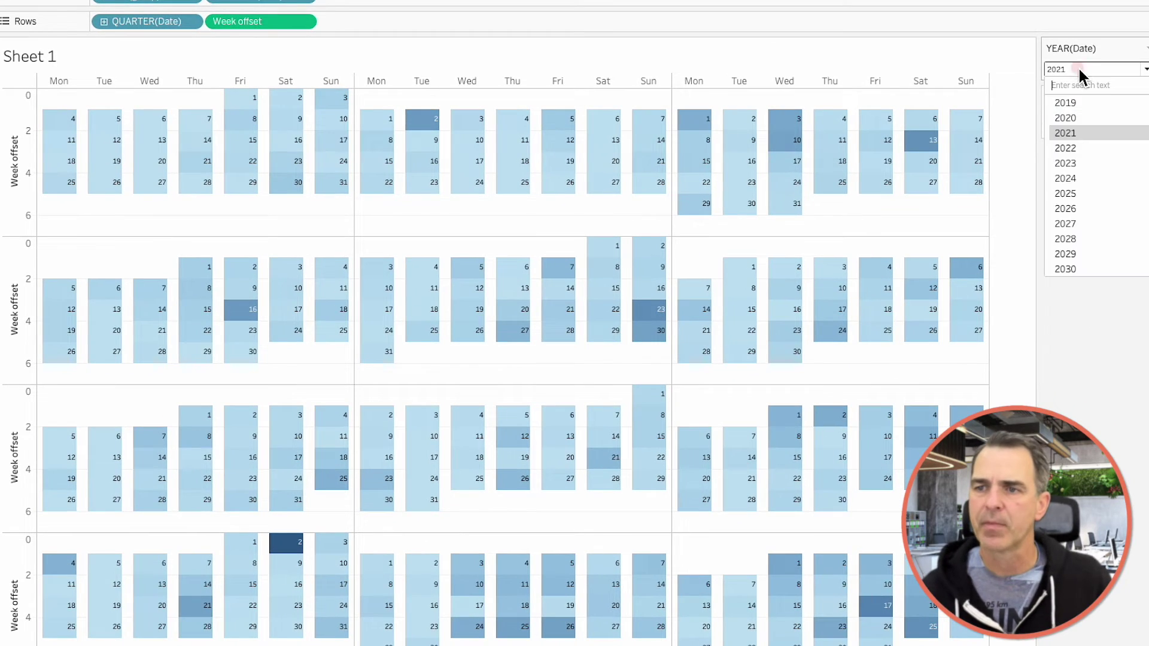
click(1072, 117)
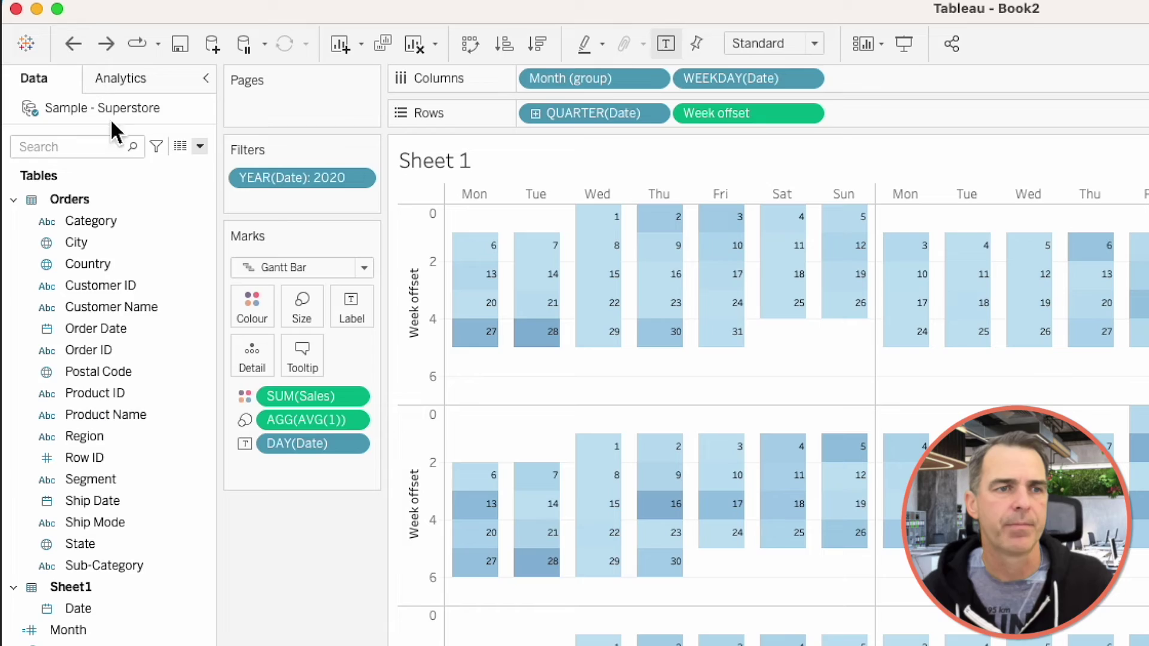
Create calculated field Month Label: IF DATEPART('weekday',[Date]) = 5 THEN -1 END
click(200, 146)
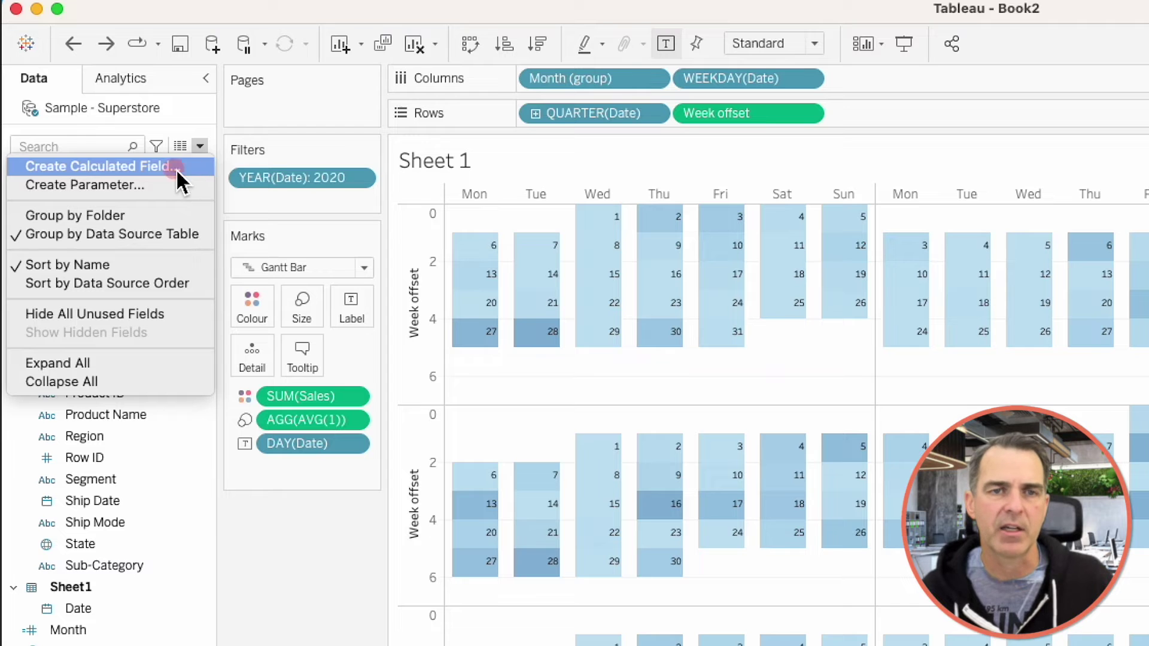
click(177, 164)
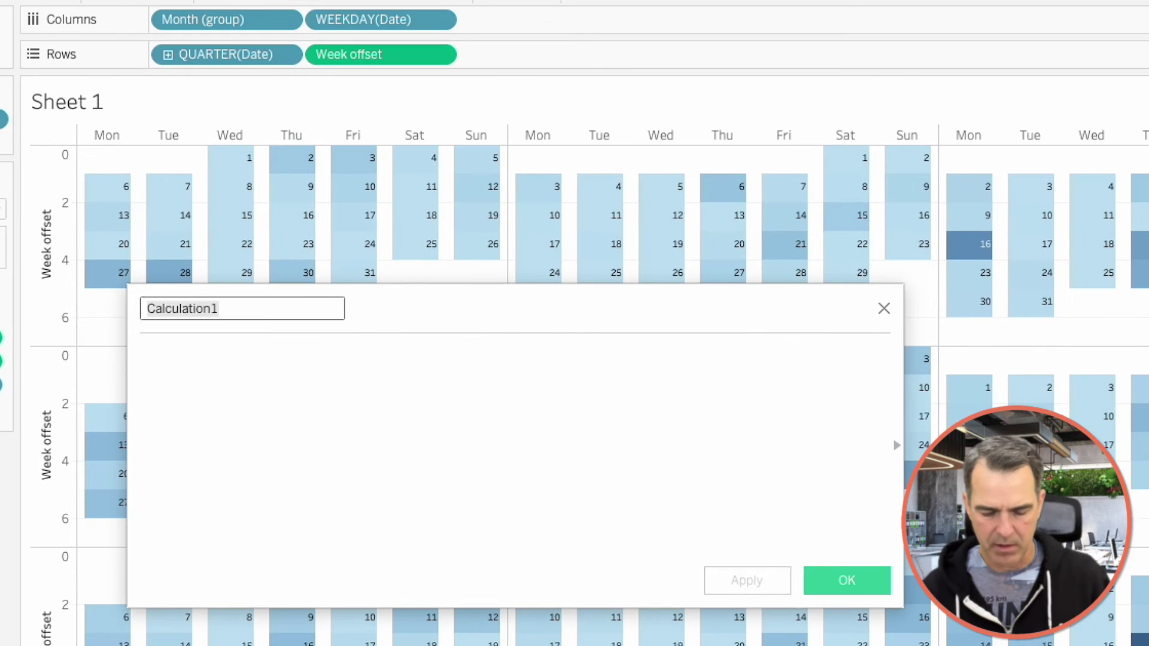
text(Month Label)
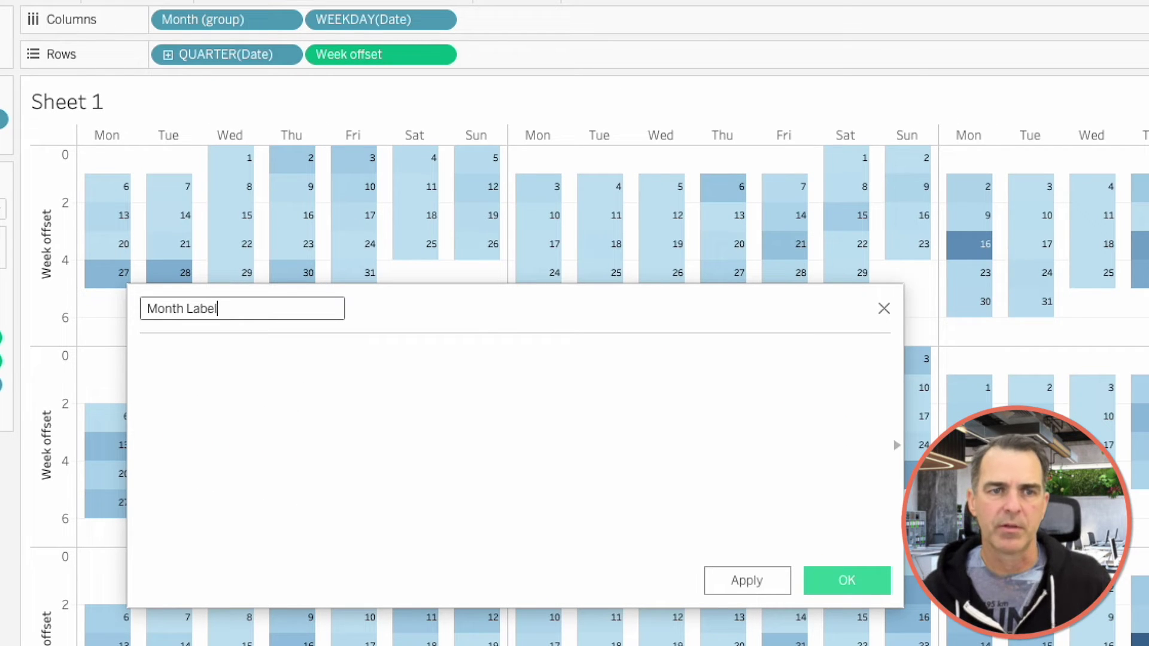
click(147, 357)
text(IF)
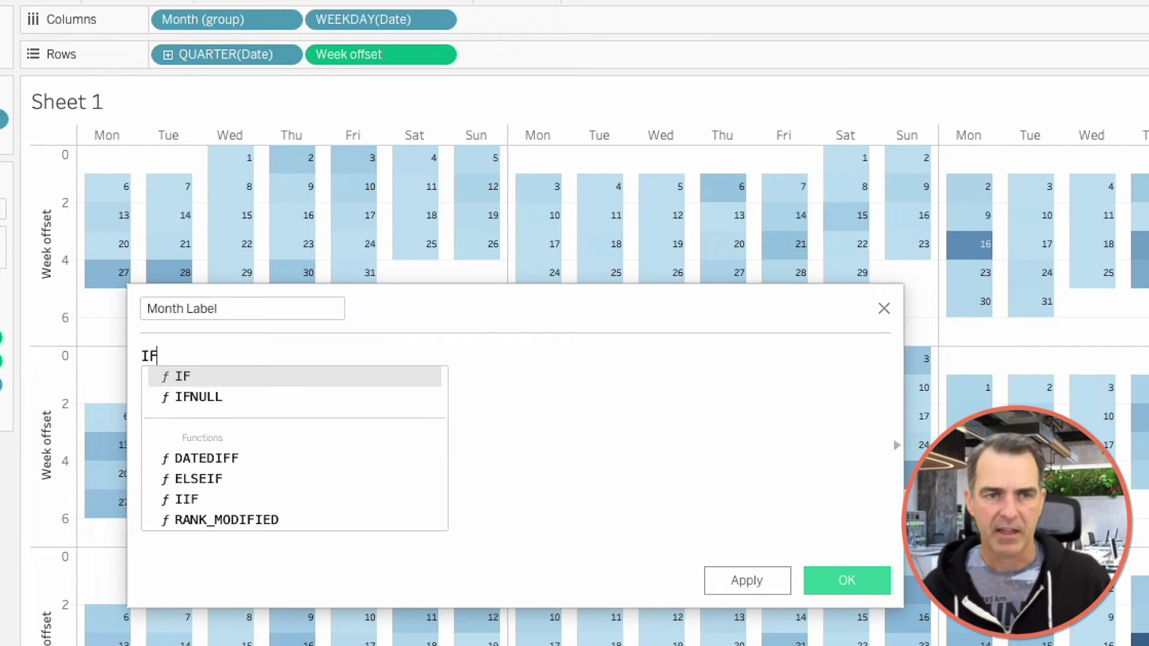
drag(341, 33, 384, 342)
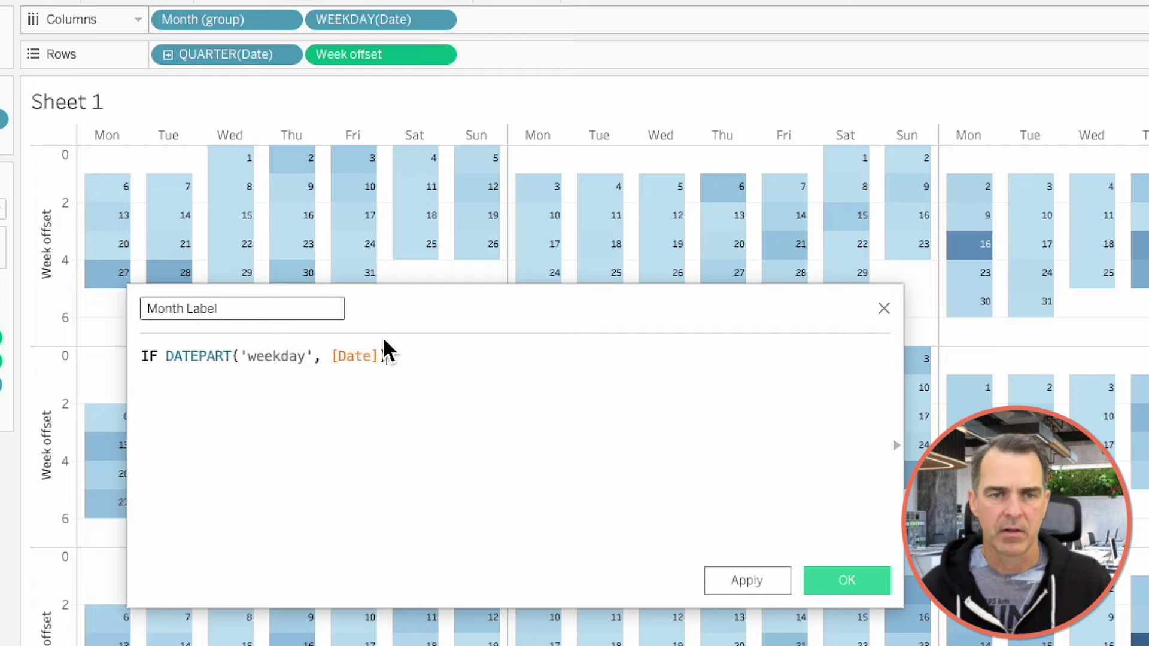
text(= 5)
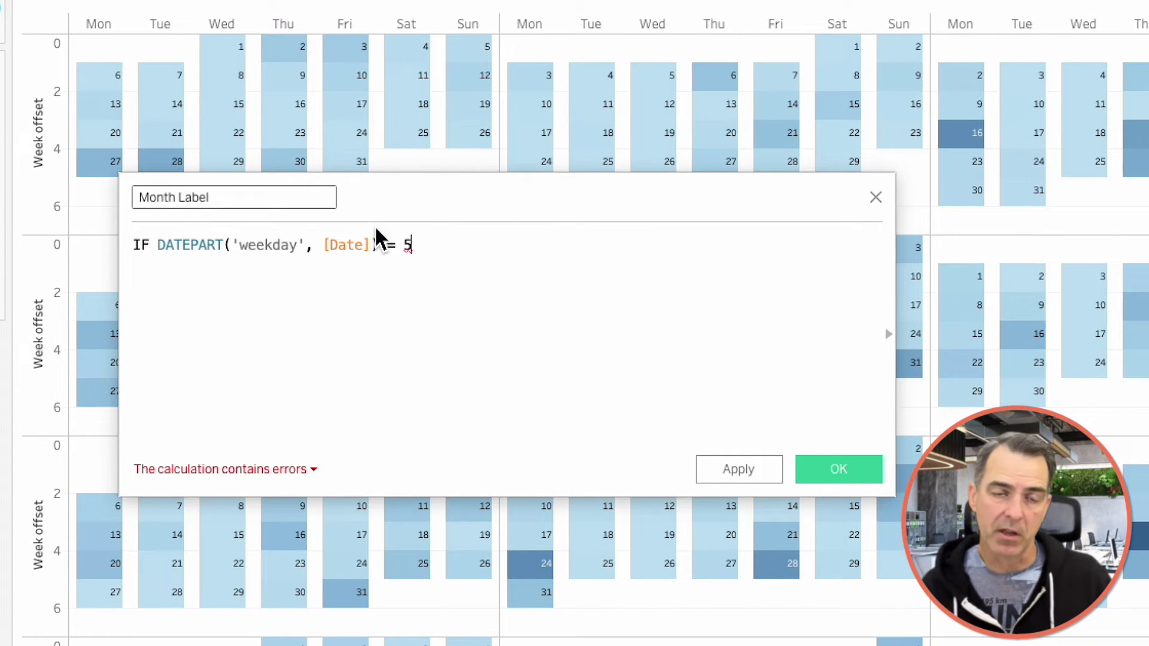
key(Return)
text(THEN )
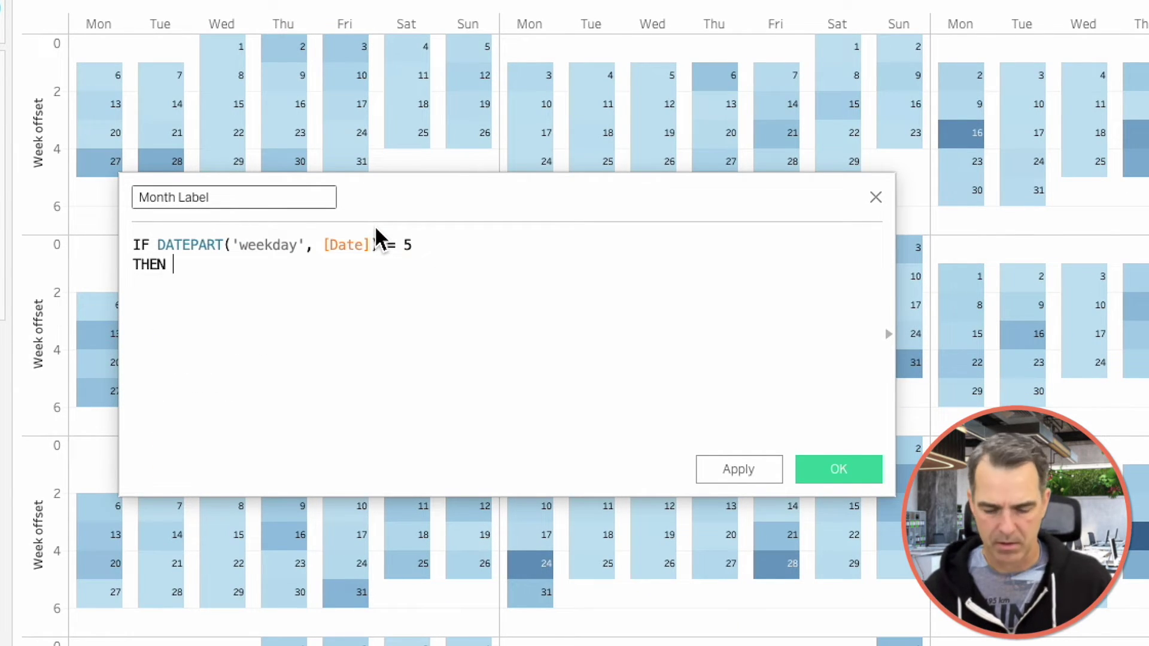
text(-1 END)
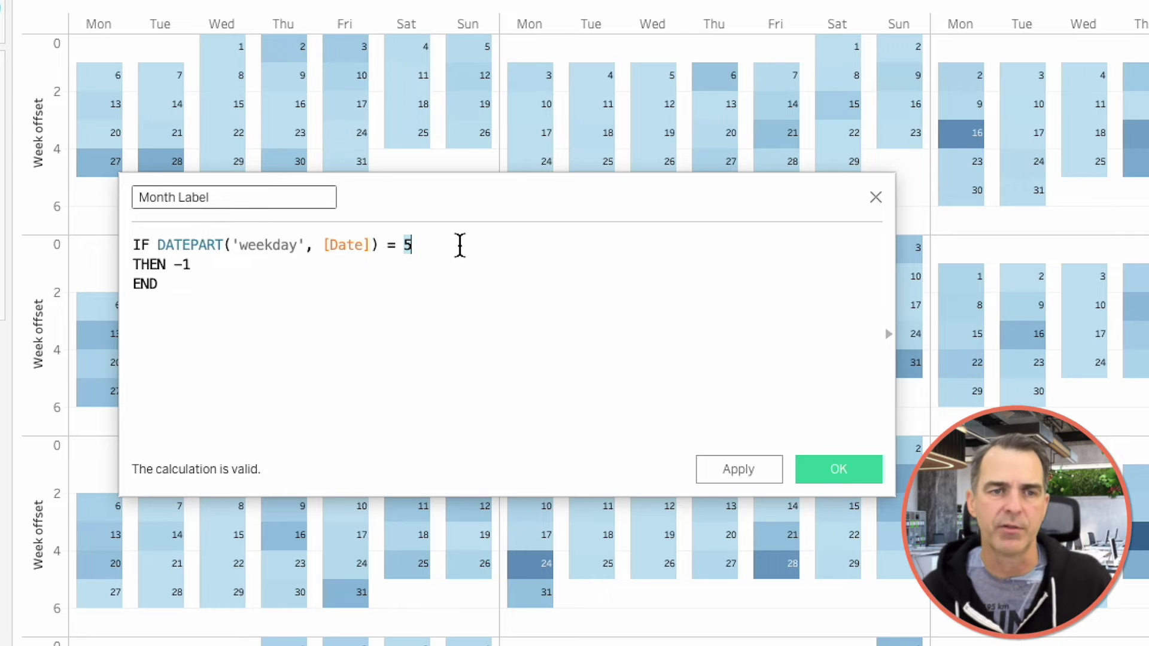
Save Month Label, set its default aggregation to Average, and add it to Rows
click(825, 471)
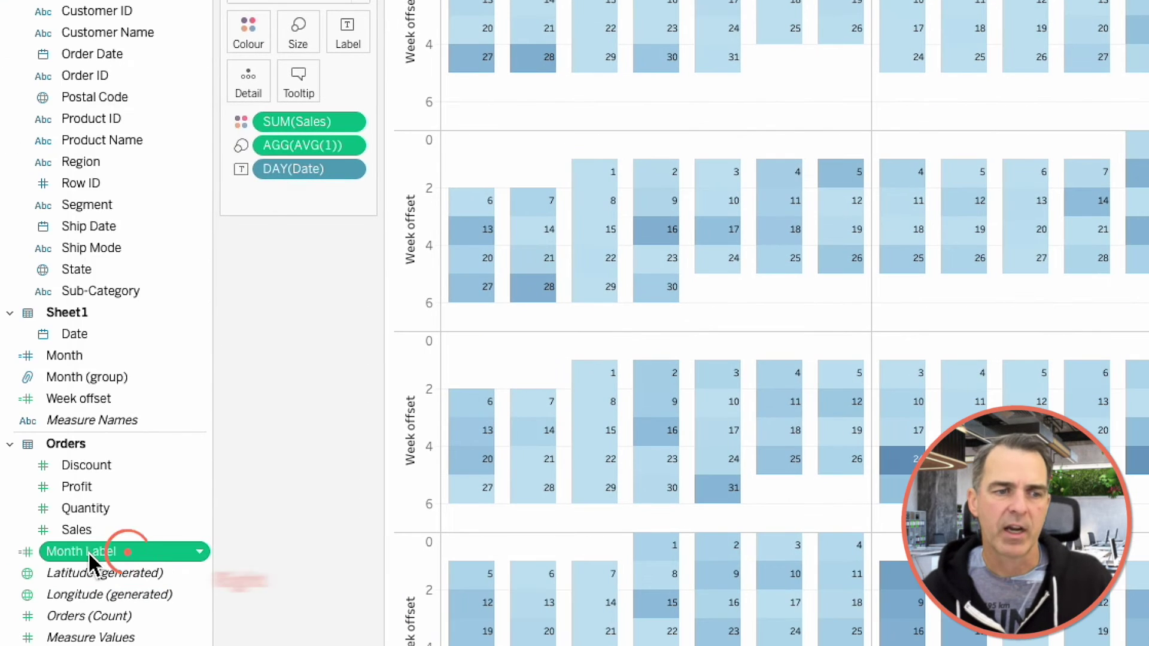
right_click(90, 555)
mouse_move(236, 442)
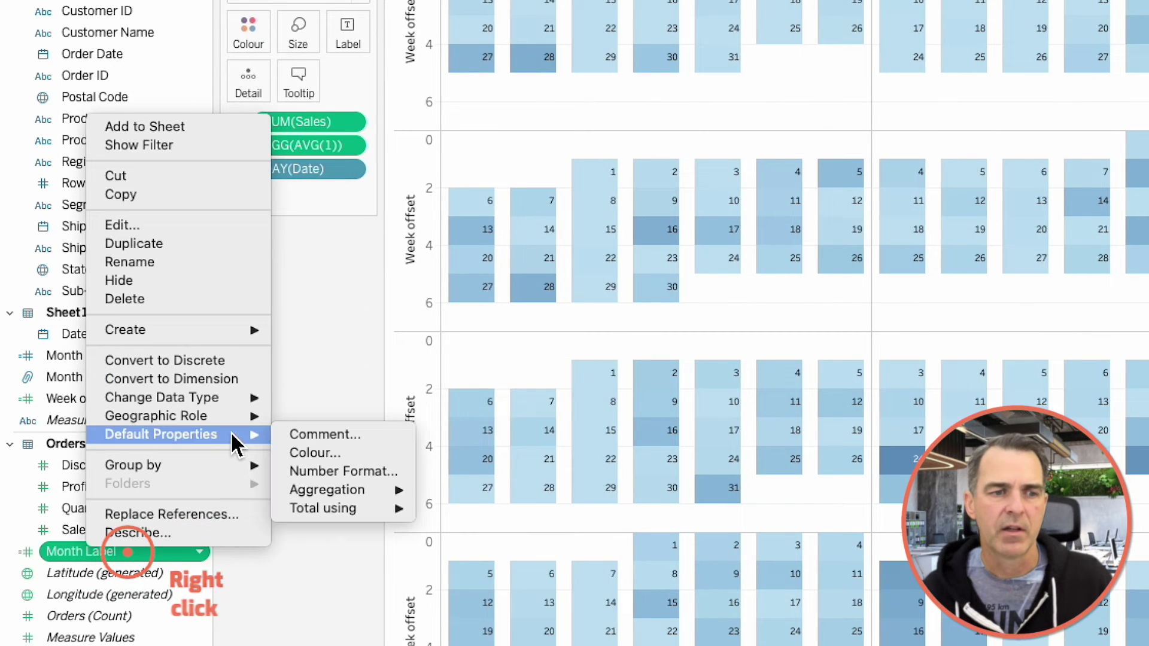
mouse_move(392, 500)
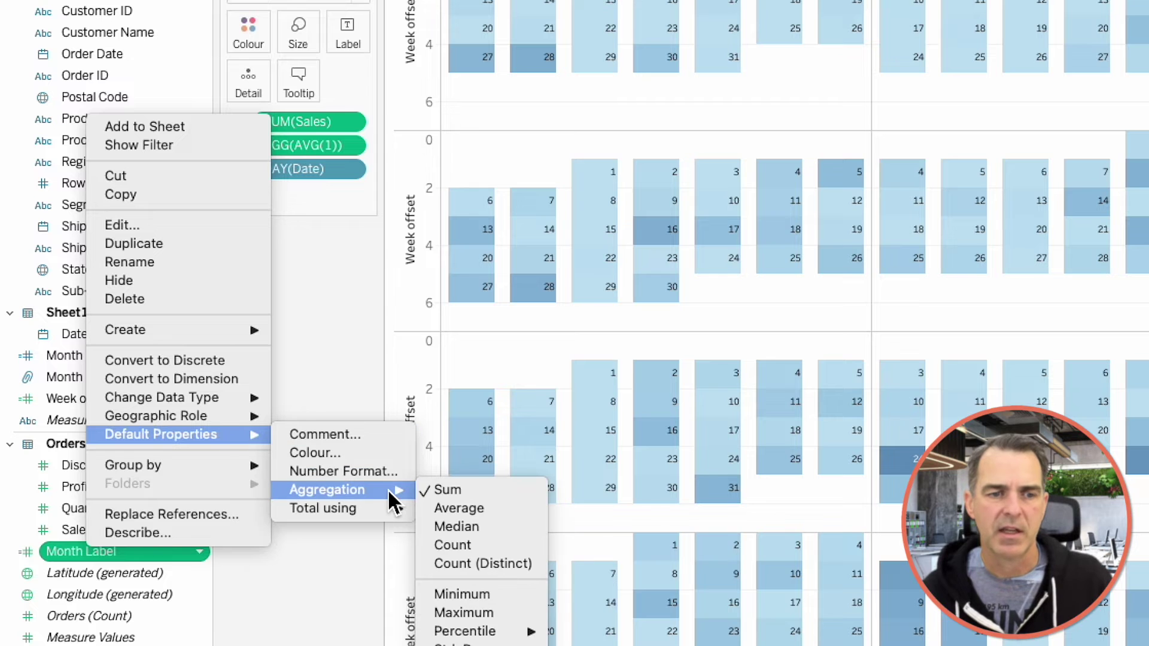
click(465, 508)
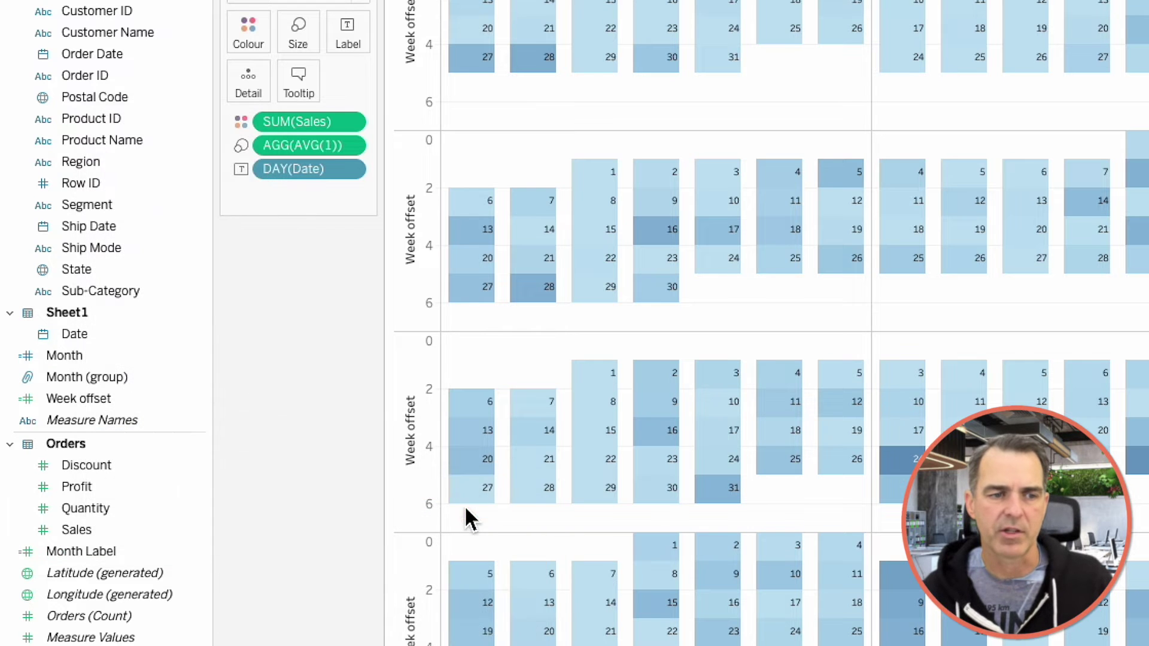
drag(114, 559, 803, 91)
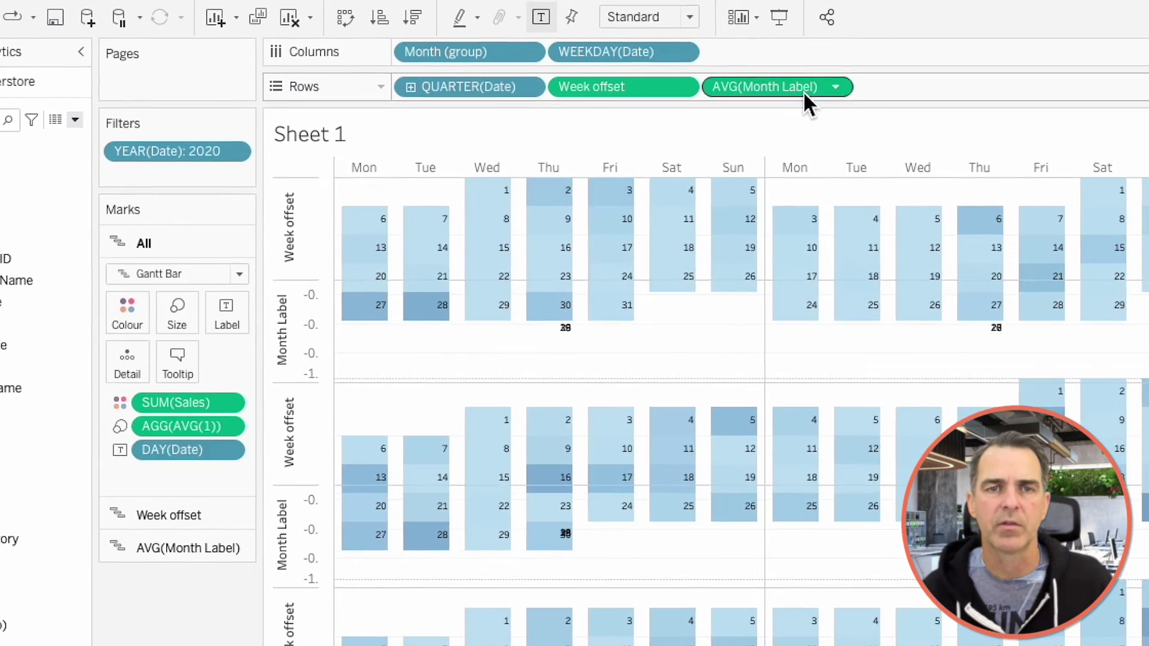
Make the AVG(Month Label) marks Text, labelled with MONTH(Date) instead of DAY(Date)
click(189, 543)
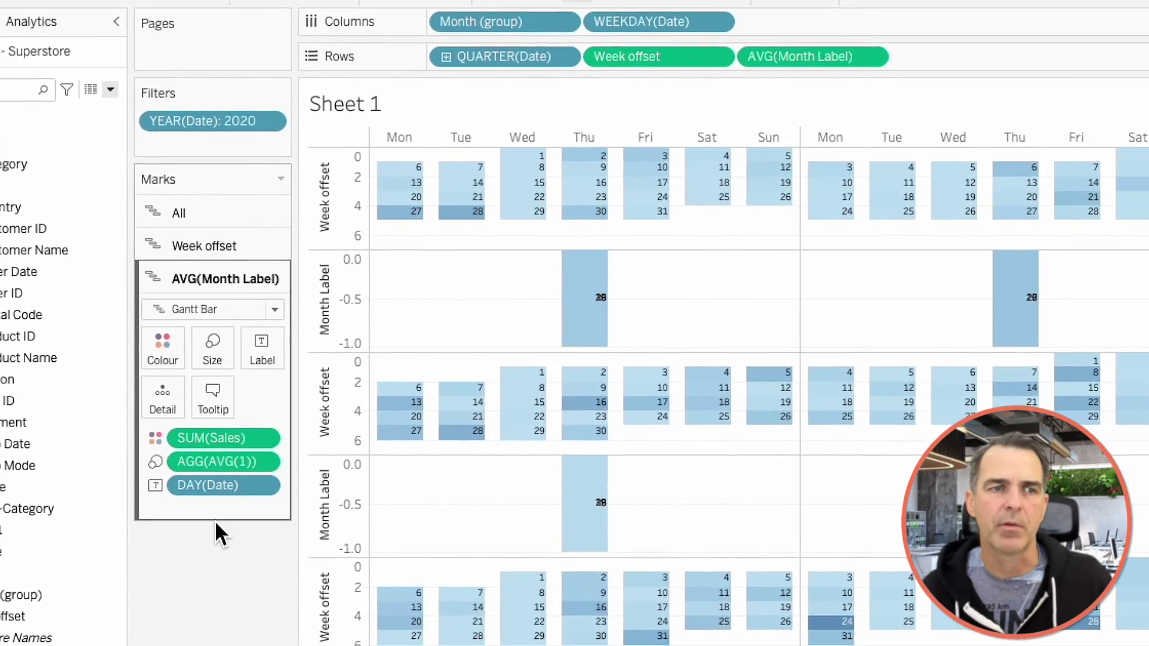
click(215, 309)
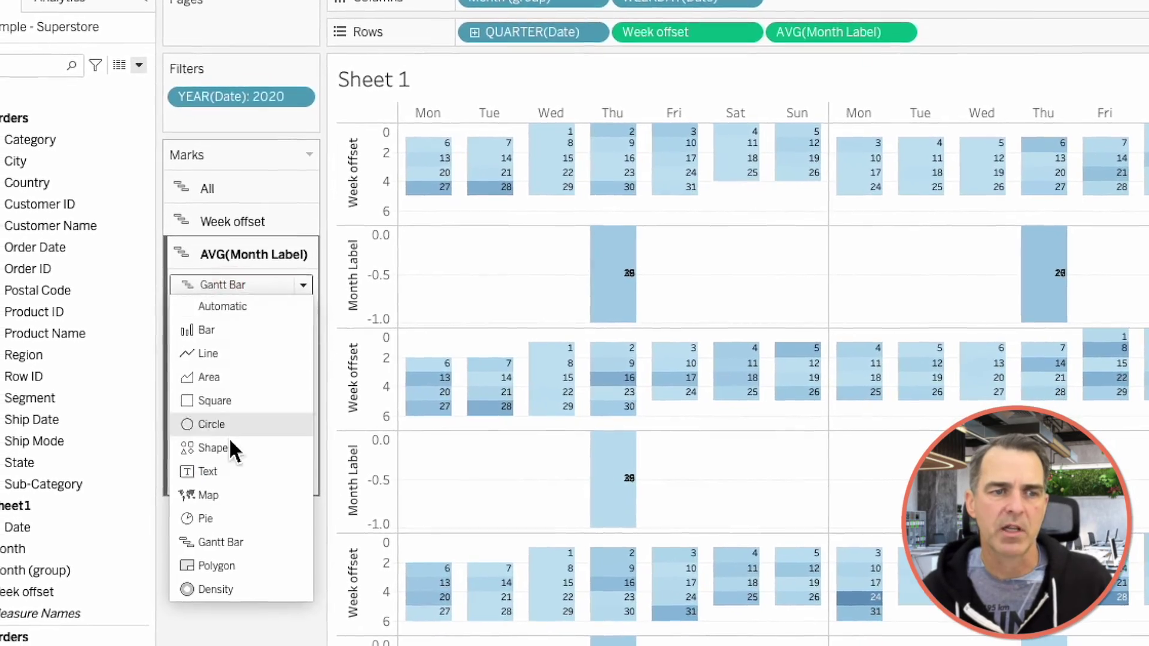
click(233, 471)
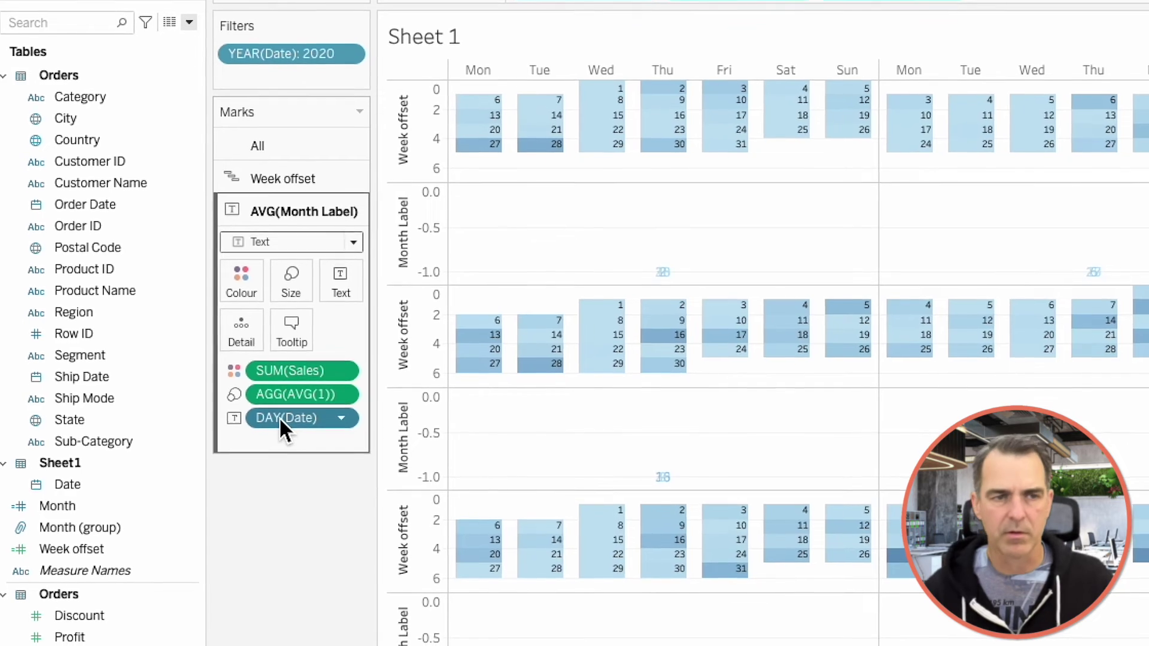
key(BackSpace)
drag(92, 476, 353, 277)
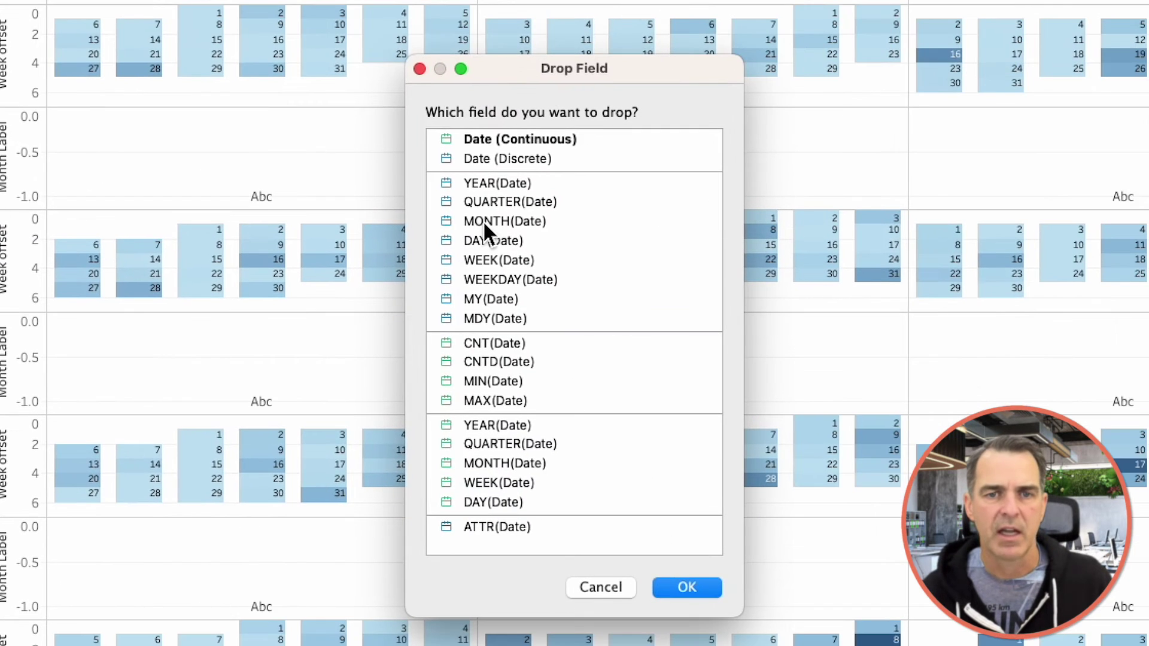
click(483, 221)
click(686, 588)
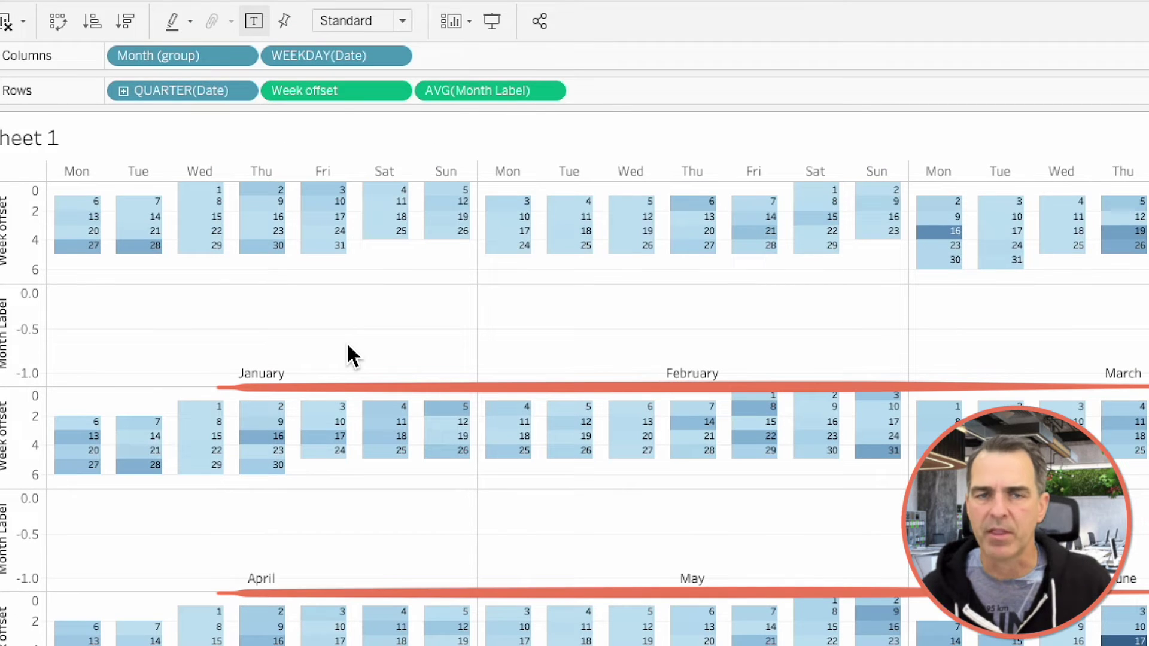
right_click(448, 95)
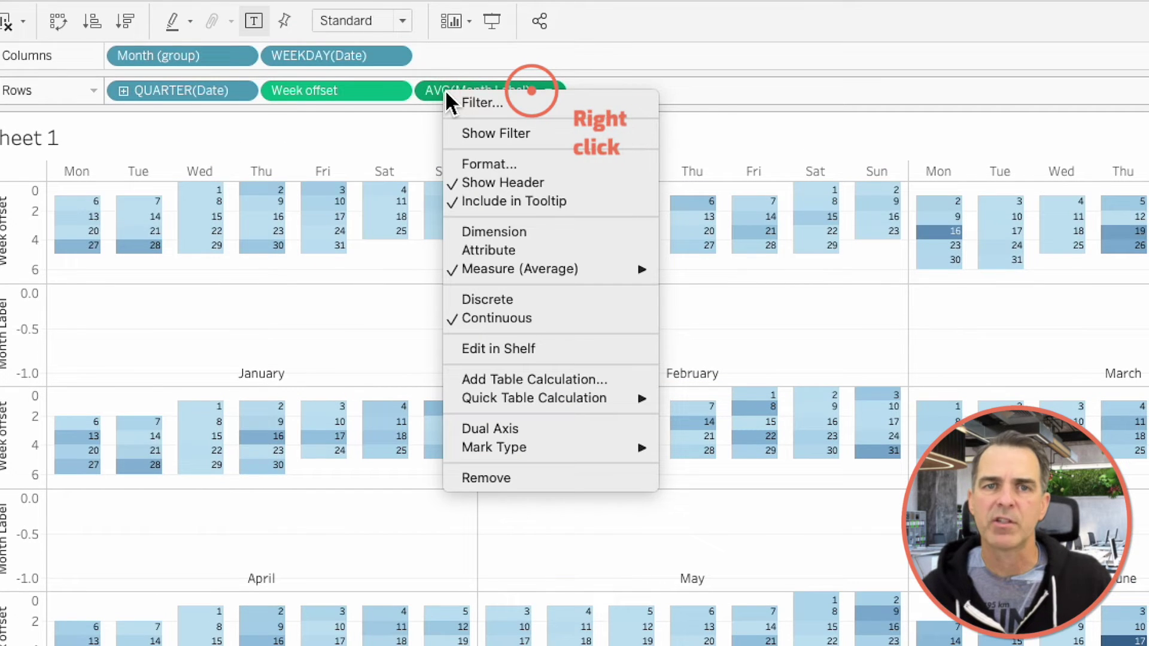
Make AVG(Month Label) a dual axis and synchronise it with the calendar axis
click(518, 425)
right_click(952, 324)
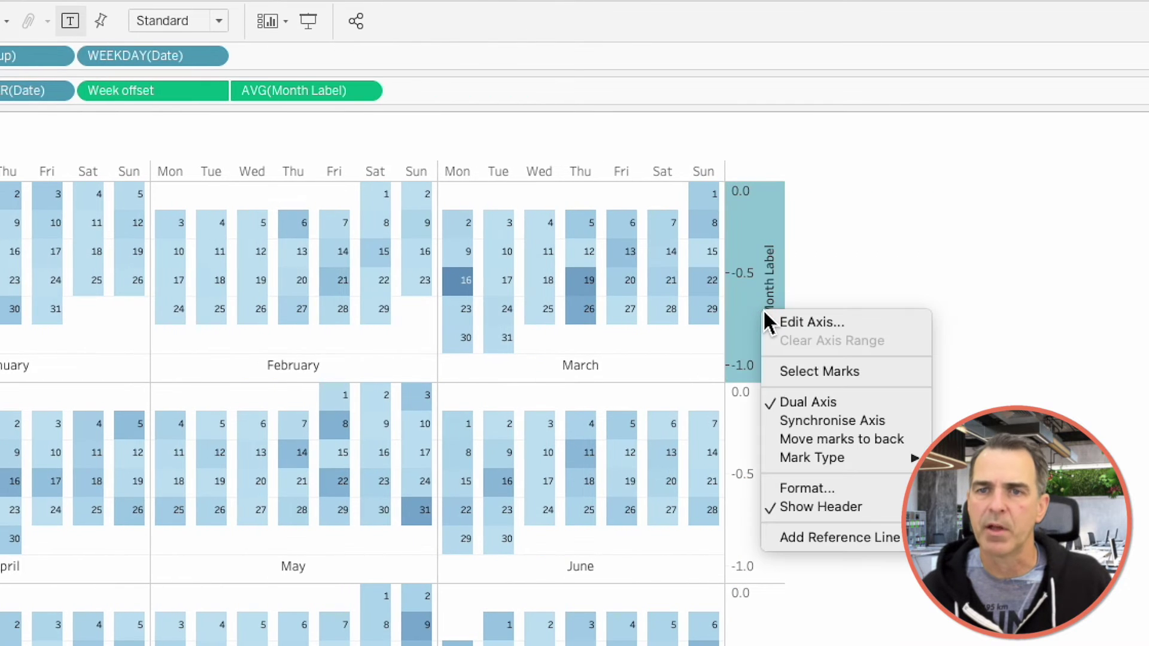
click(809, 421)
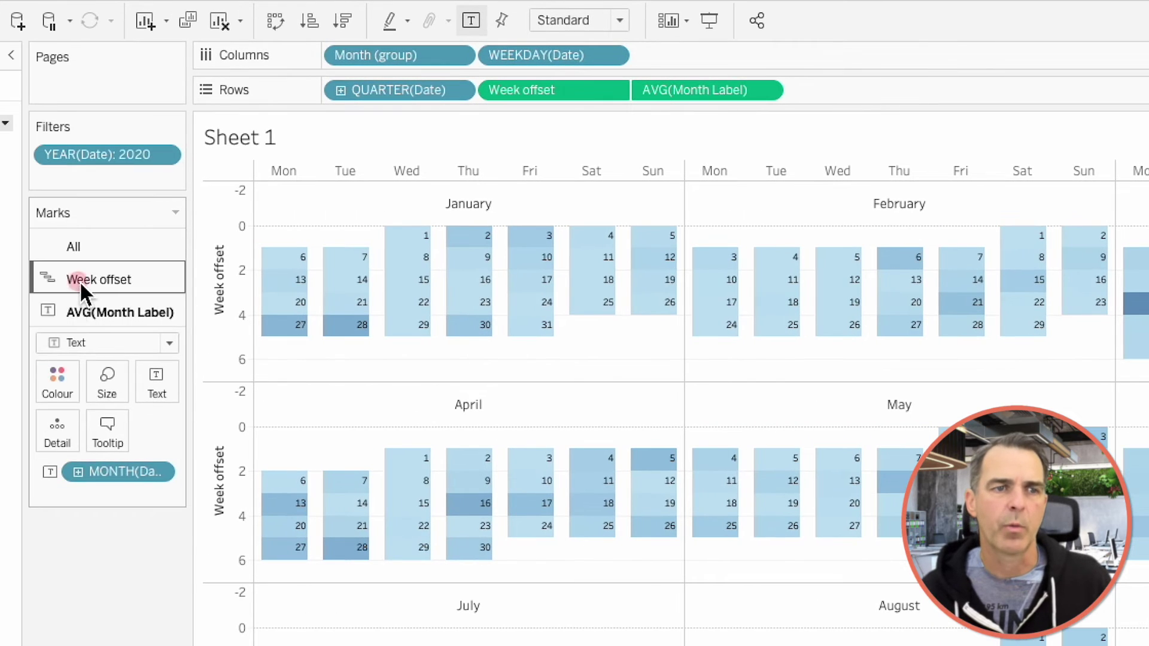
Enlarge the Week offset day cells and give them light grey borders
click(80, 281)
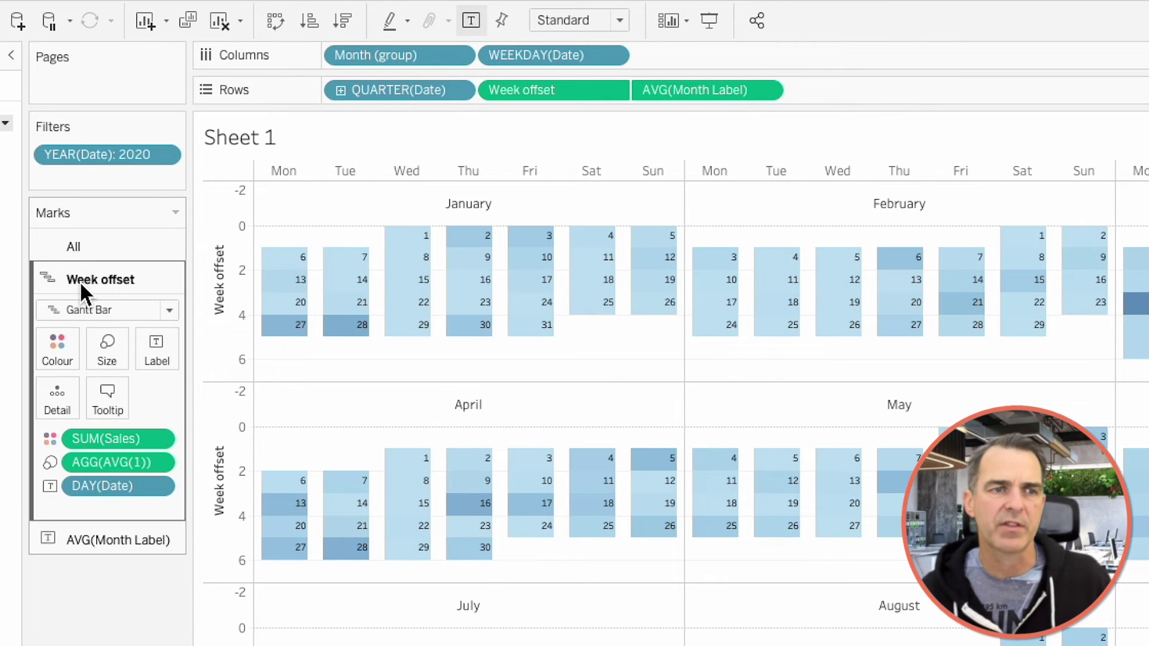
click(103, 357)
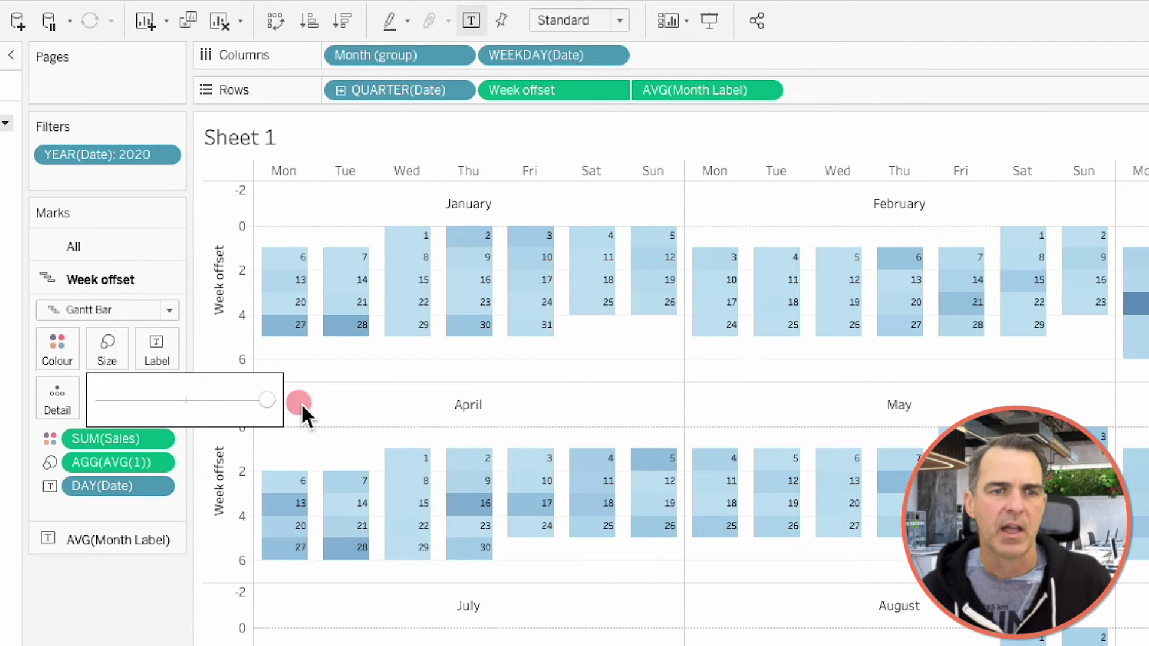
click(57, 349)
click(144, 524)
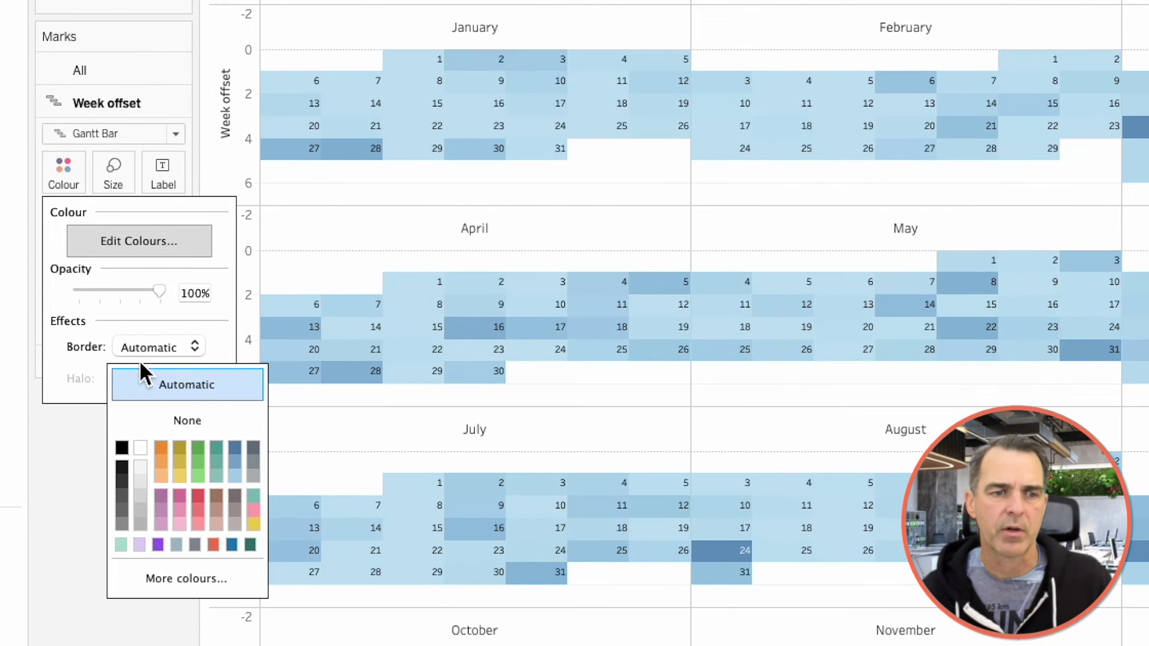
click(140, 480)
click(347, 192)
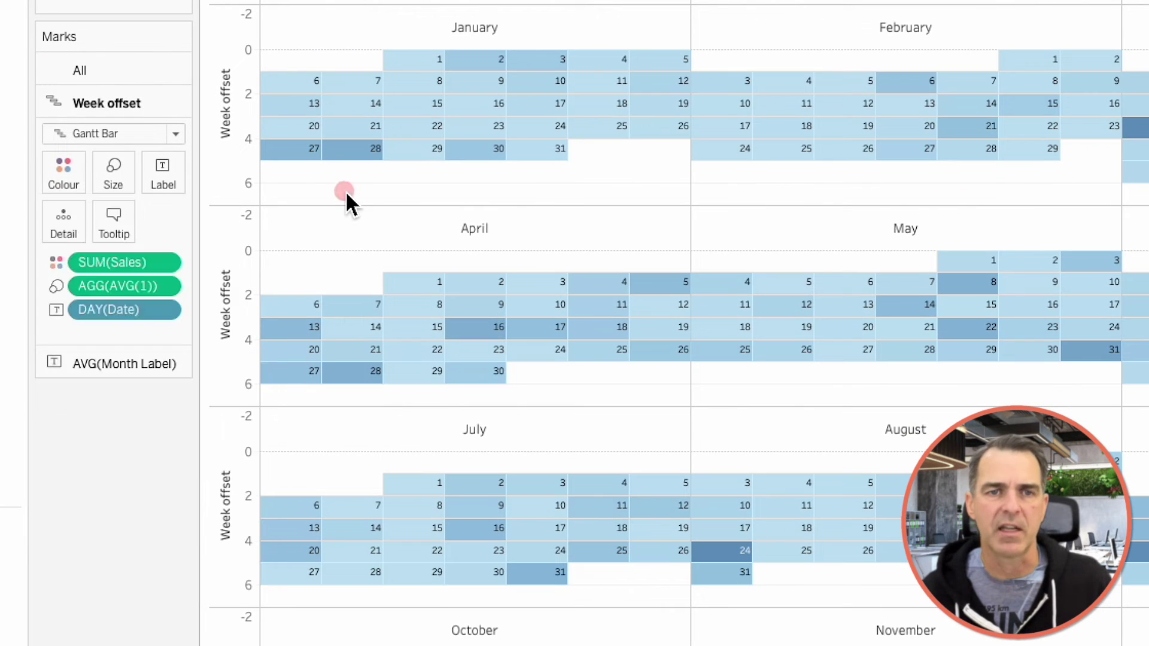
Hide the Week offset axis header and set the sheet's grid lines and zero lines to None
right_click(239, 156)
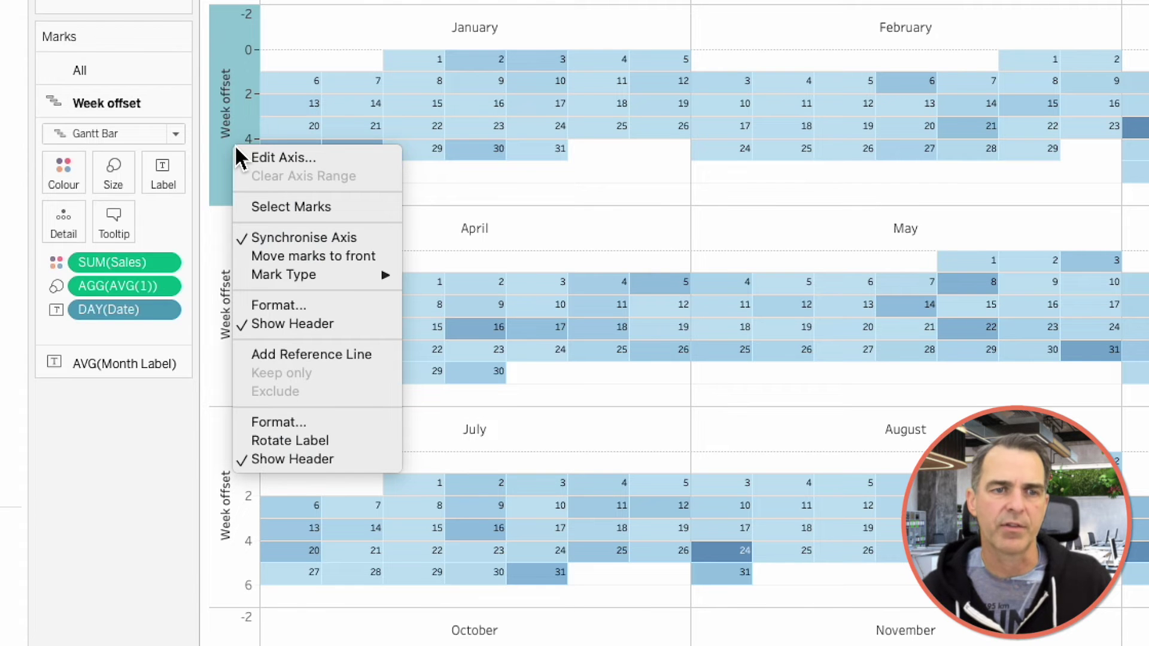
click(302, 324)
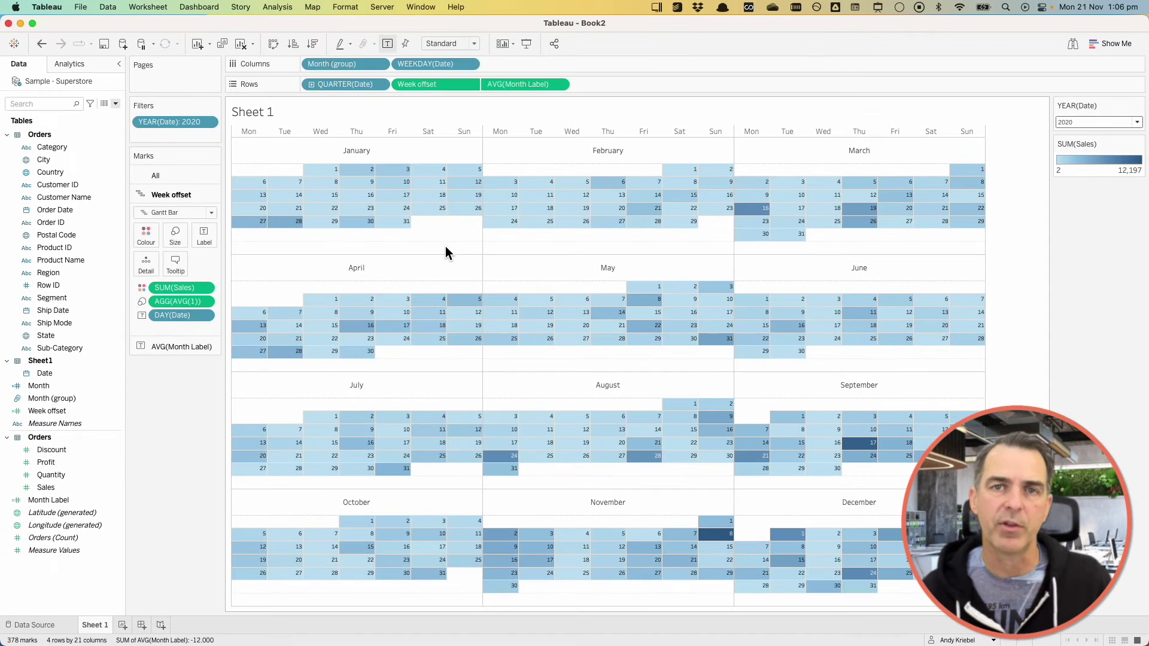
right_click(555, 199)
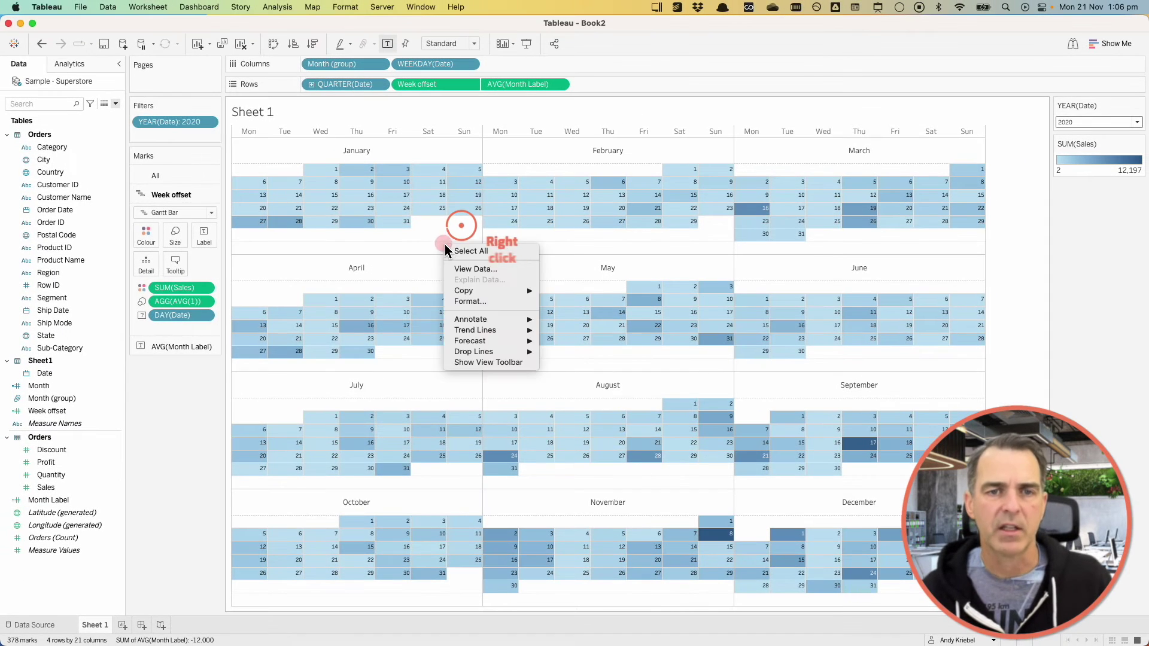
click(469, 301)
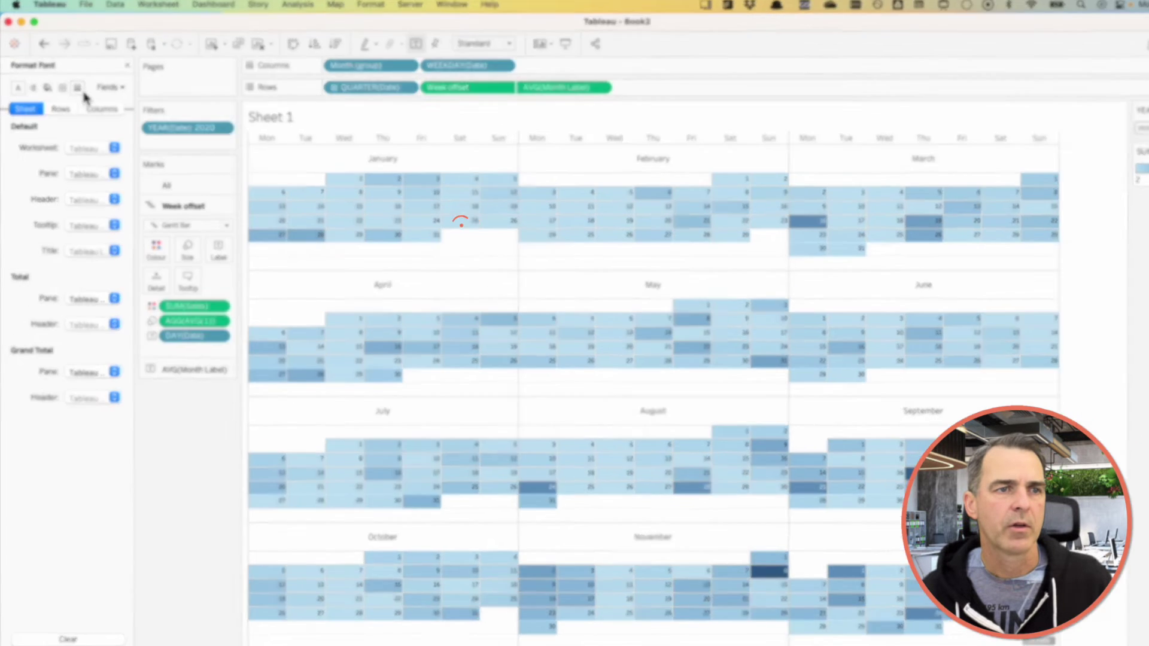
click(78, 88)
click(96, 150)
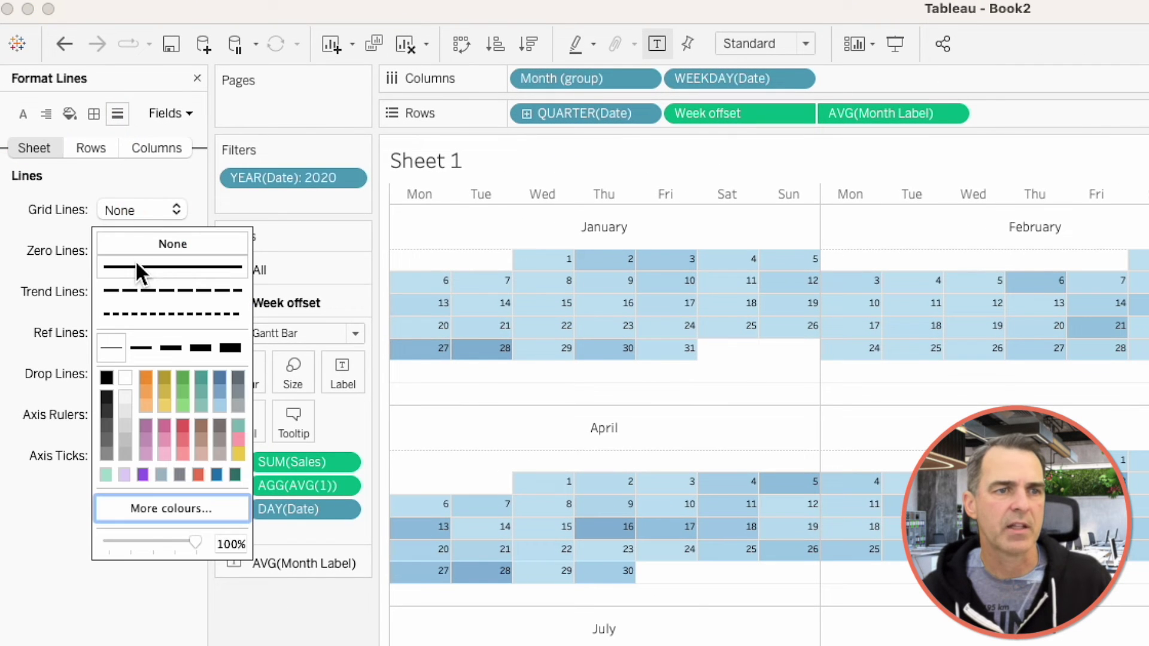
click(138, 245)
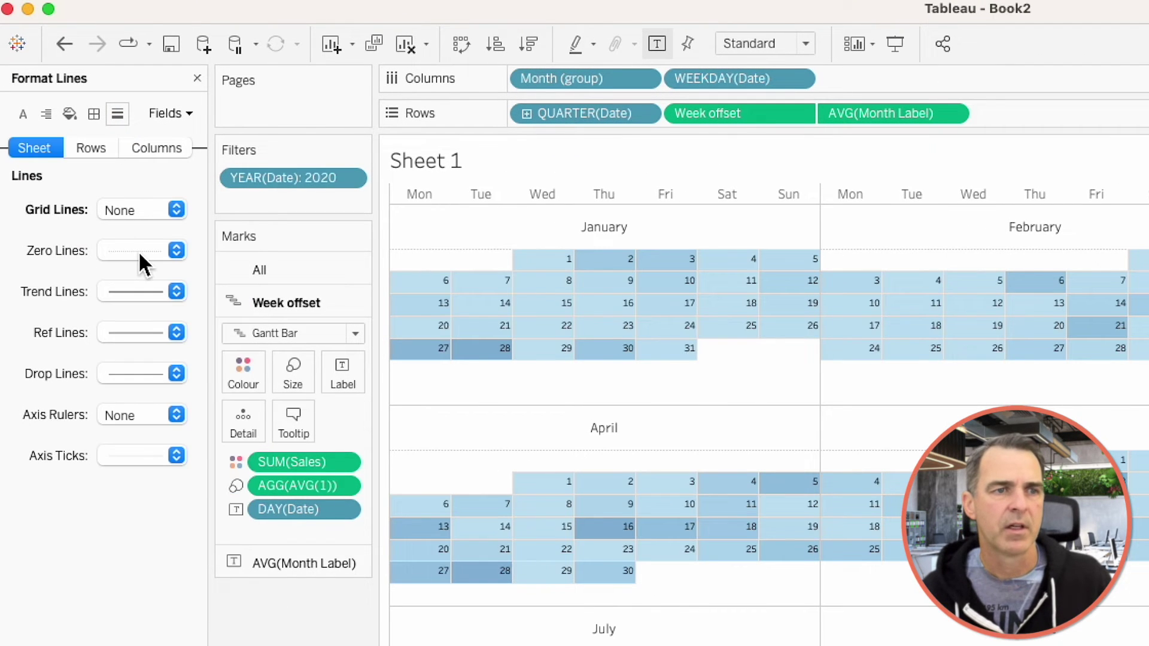
click(140, 253)
click(147, 277)
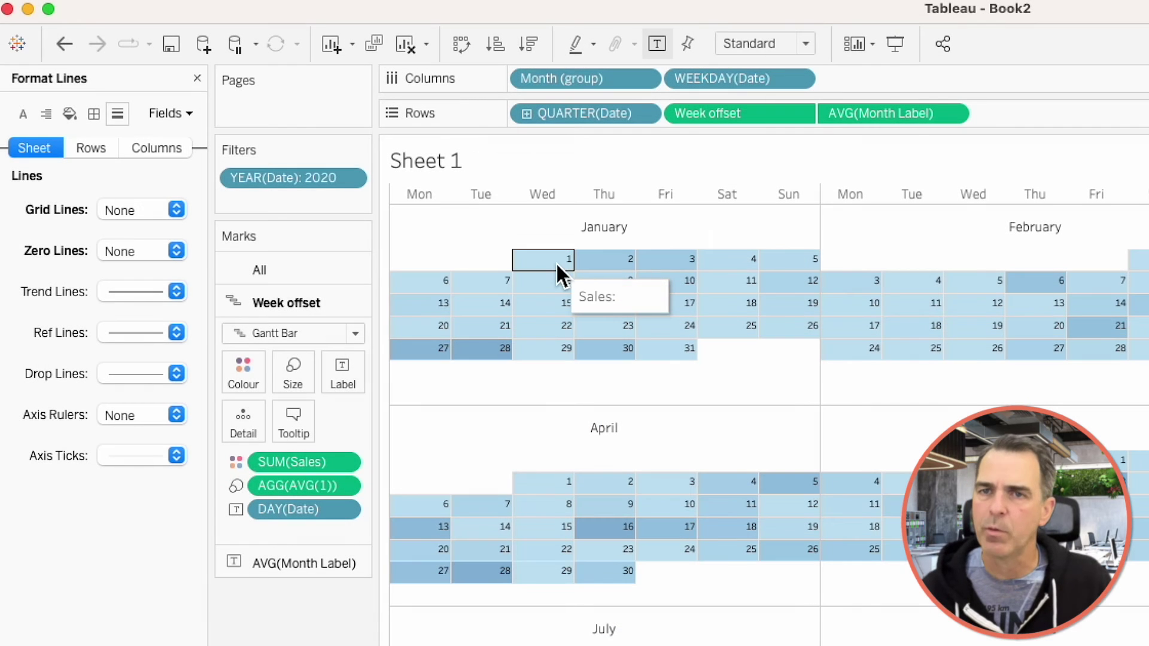
Create calculated field Adjusted Sales with formula IFNULL([Sales],-1)
click(198, 79)
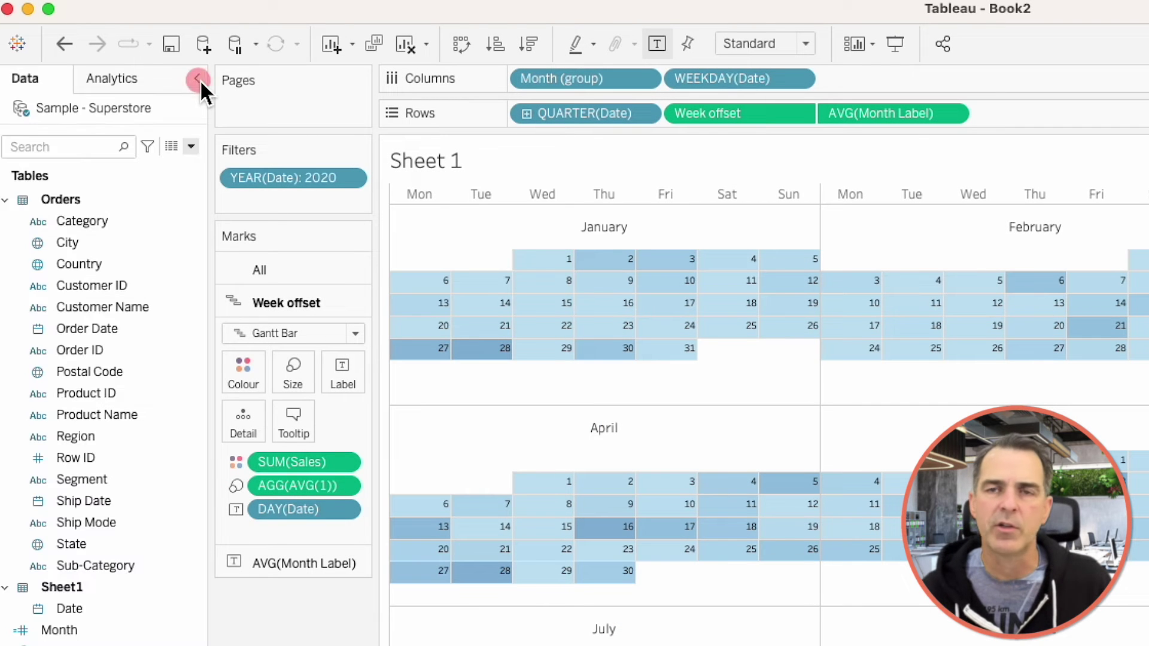
click(191, 146)
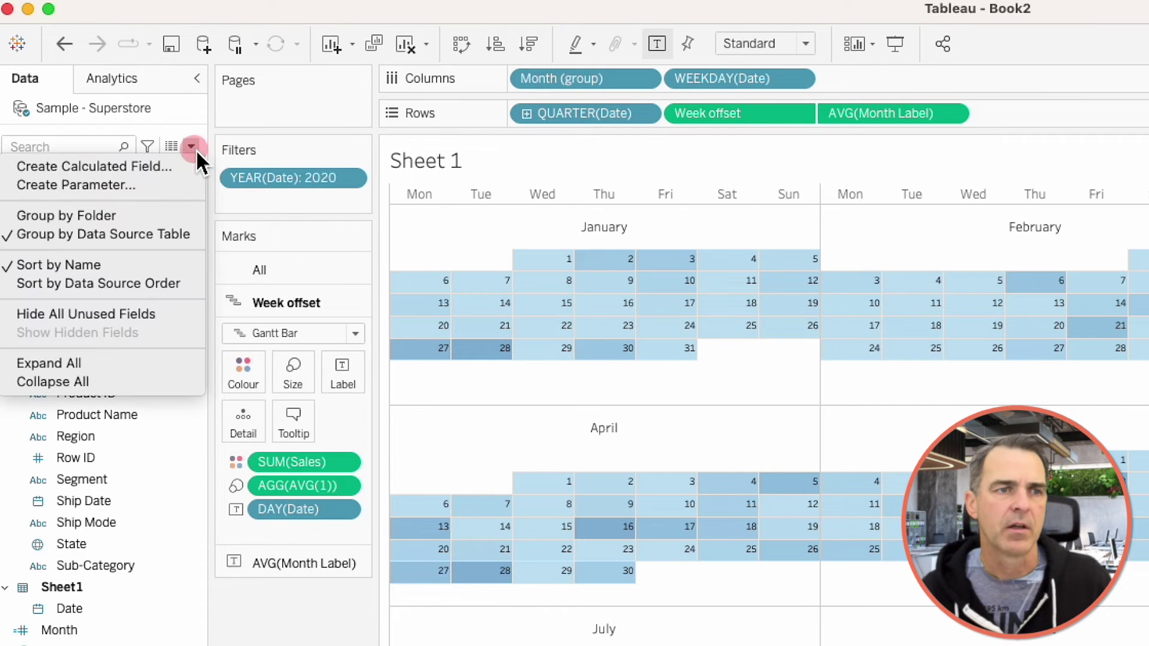
click(166, 165)
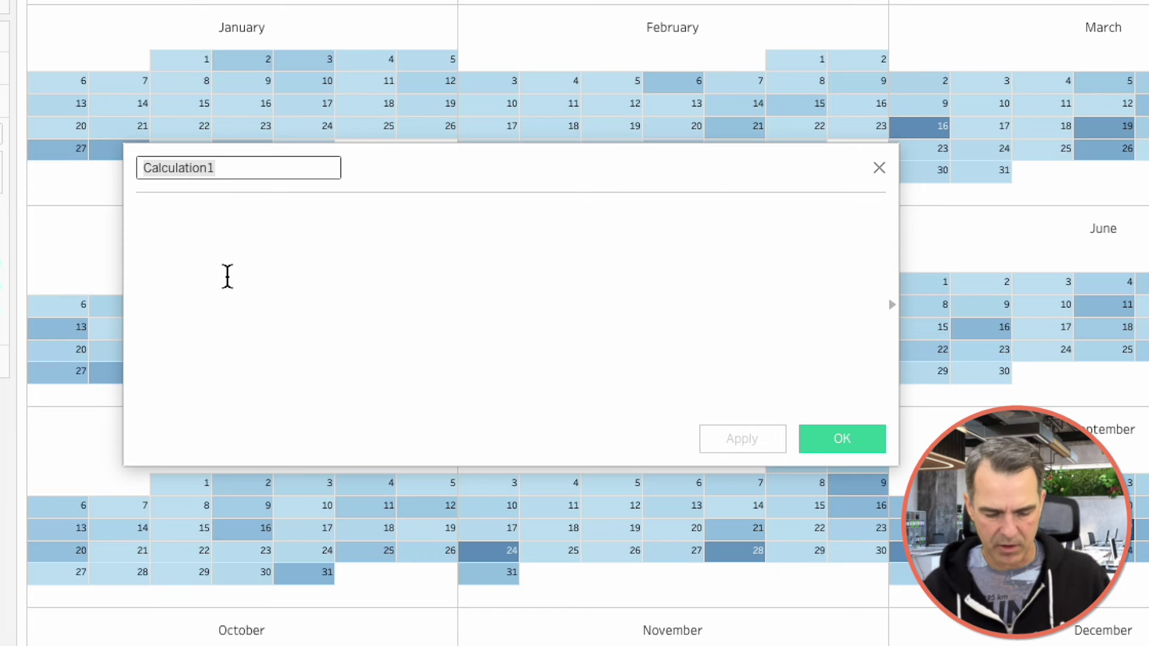
text(Adjusted Sales)
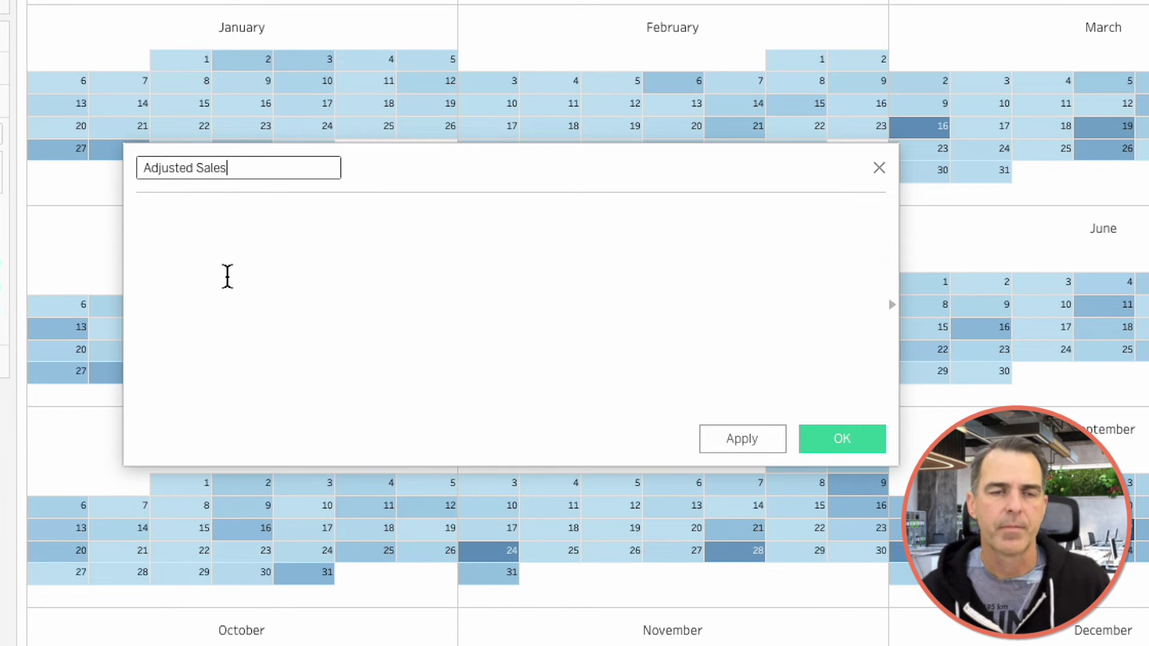
click(228, 276)
text(IFN)
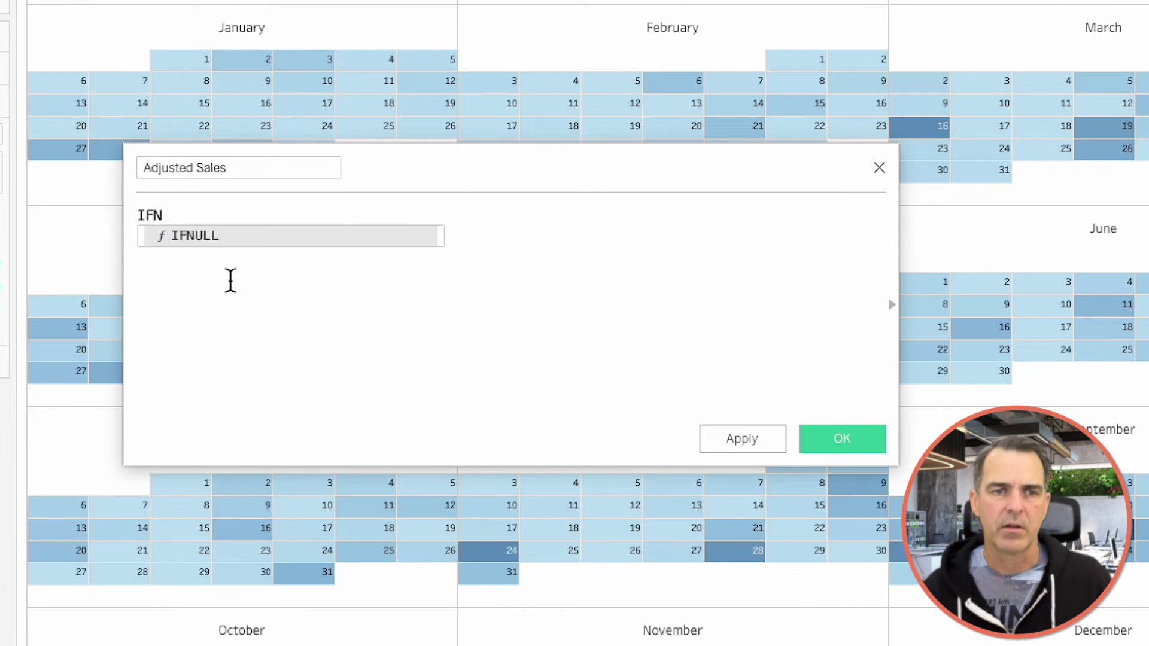
key(Return)
text(sa)
key(Return)
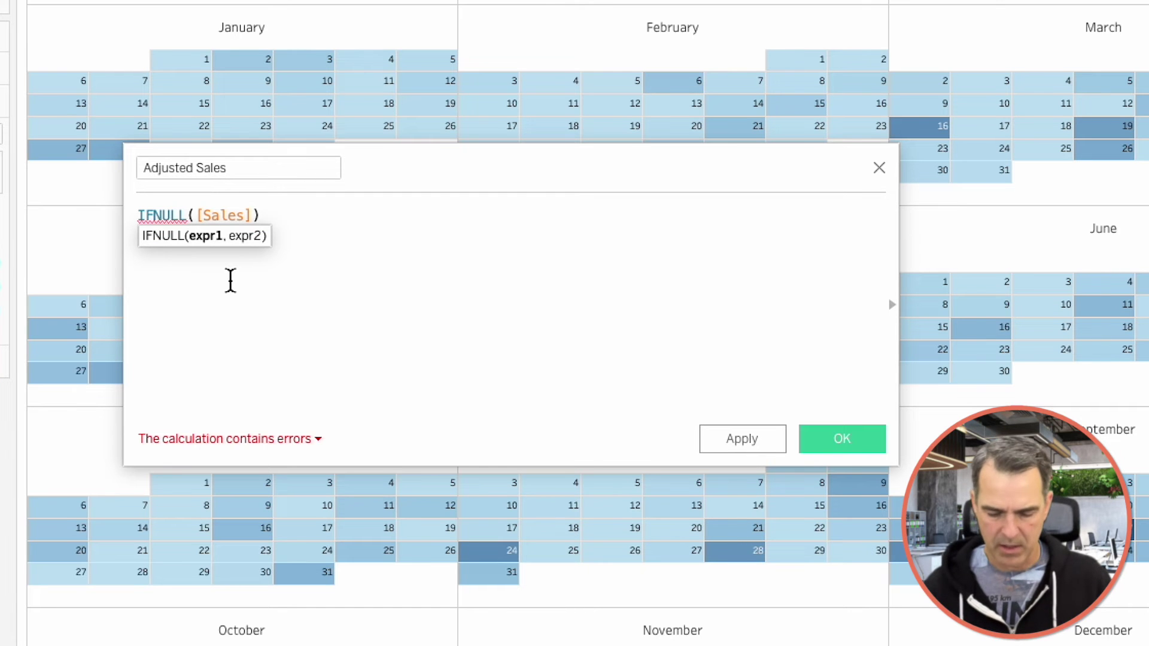
text(,-1)
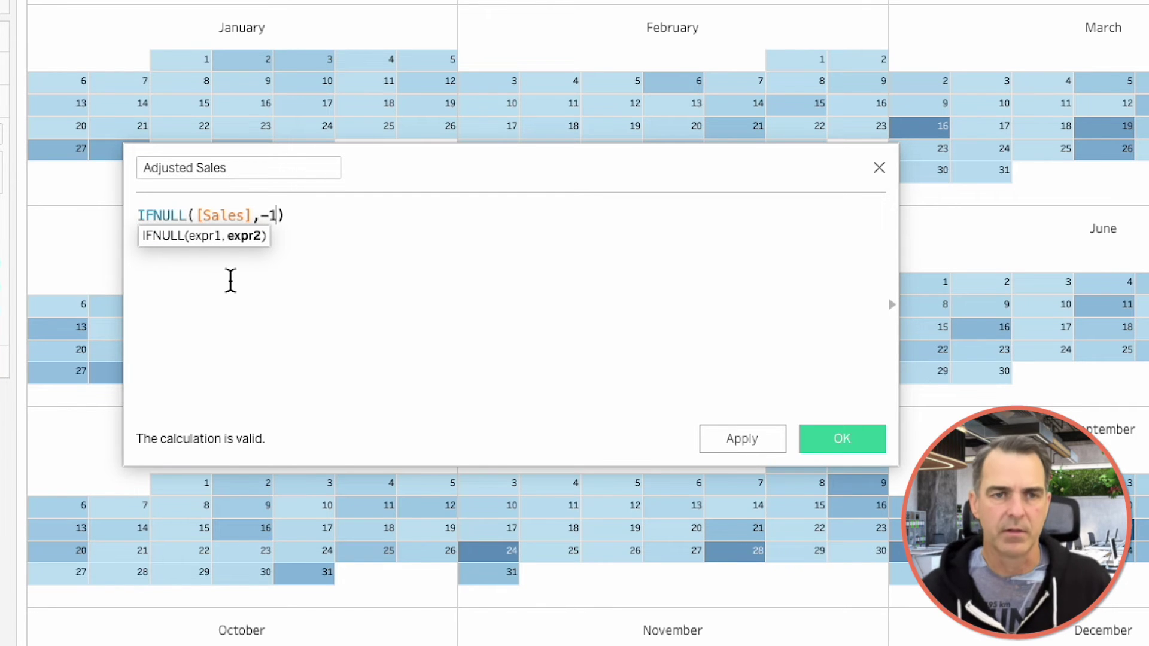
Colour the calendar cells by Adjusted Sales and add Sales to the marks' Detail
click(834, 440)
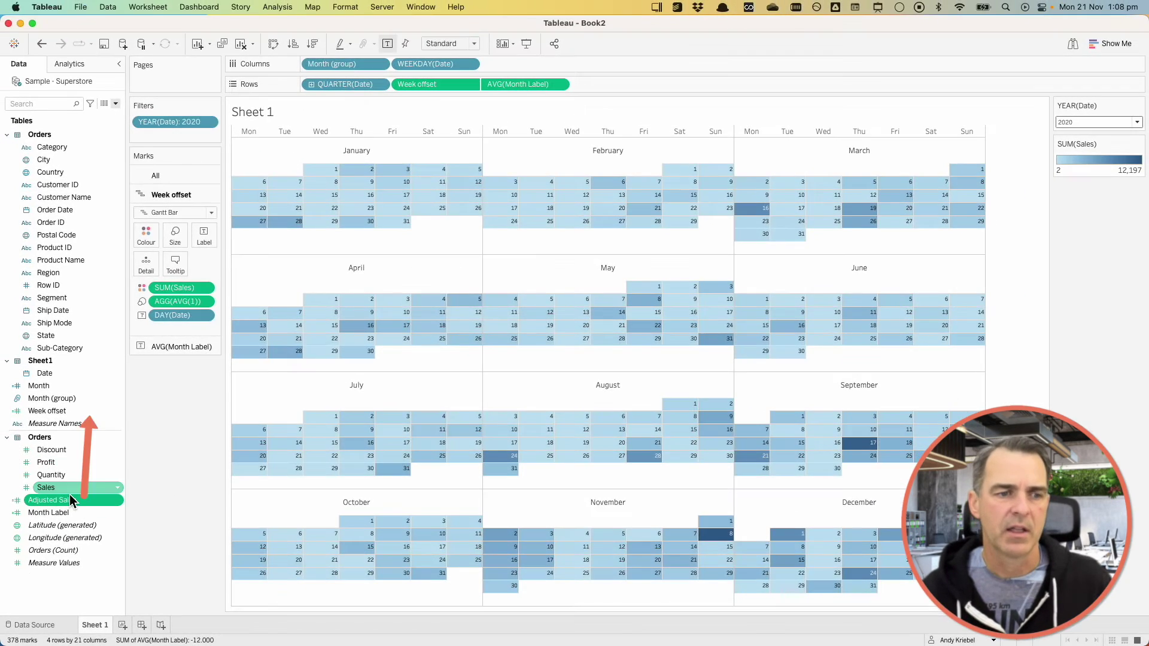
drag(68, 496, 138, 239)
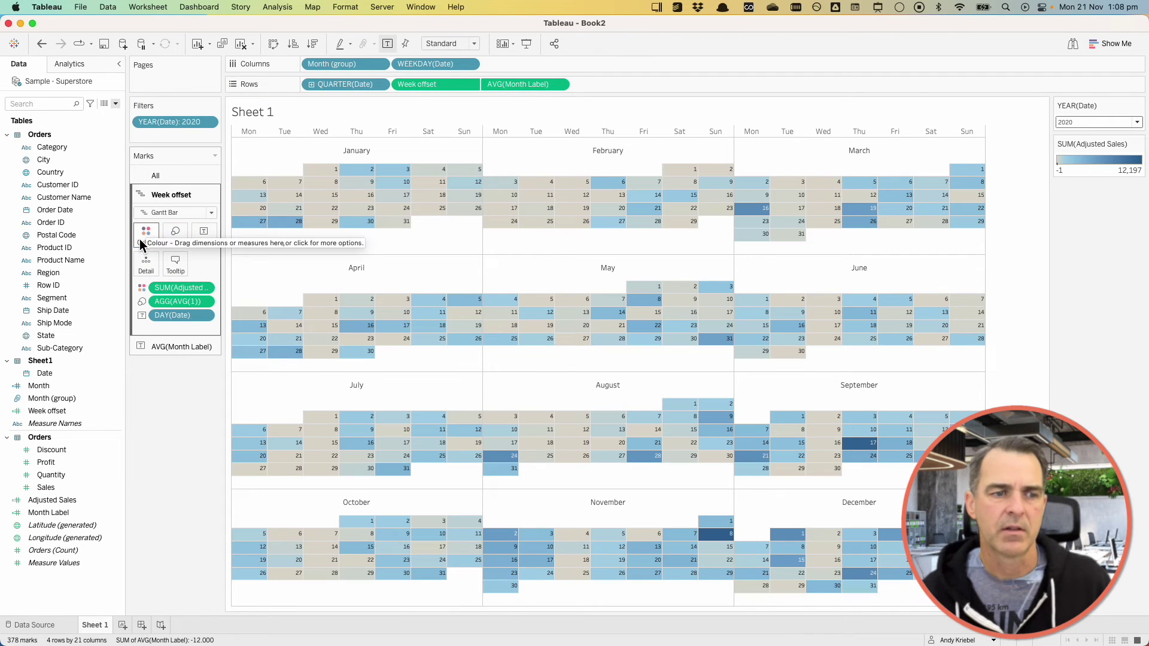
drag(52, 488, 141, 299)
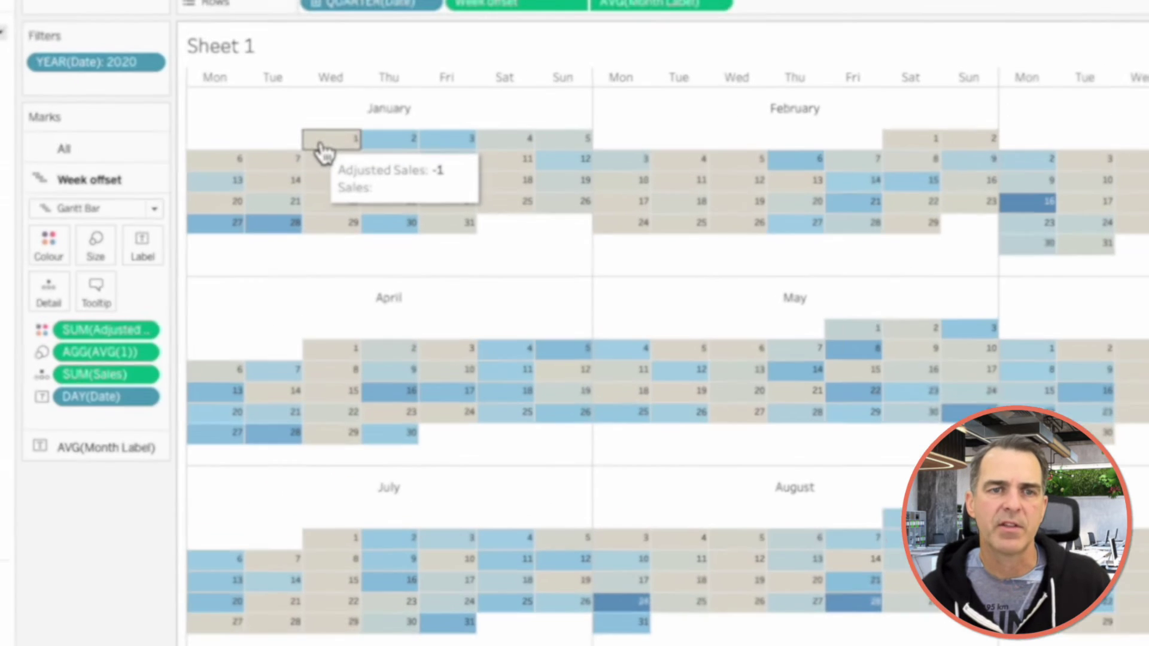
Edit the colours: start colour FFFFFF, full colour range, centred at 0
click(21, 237)
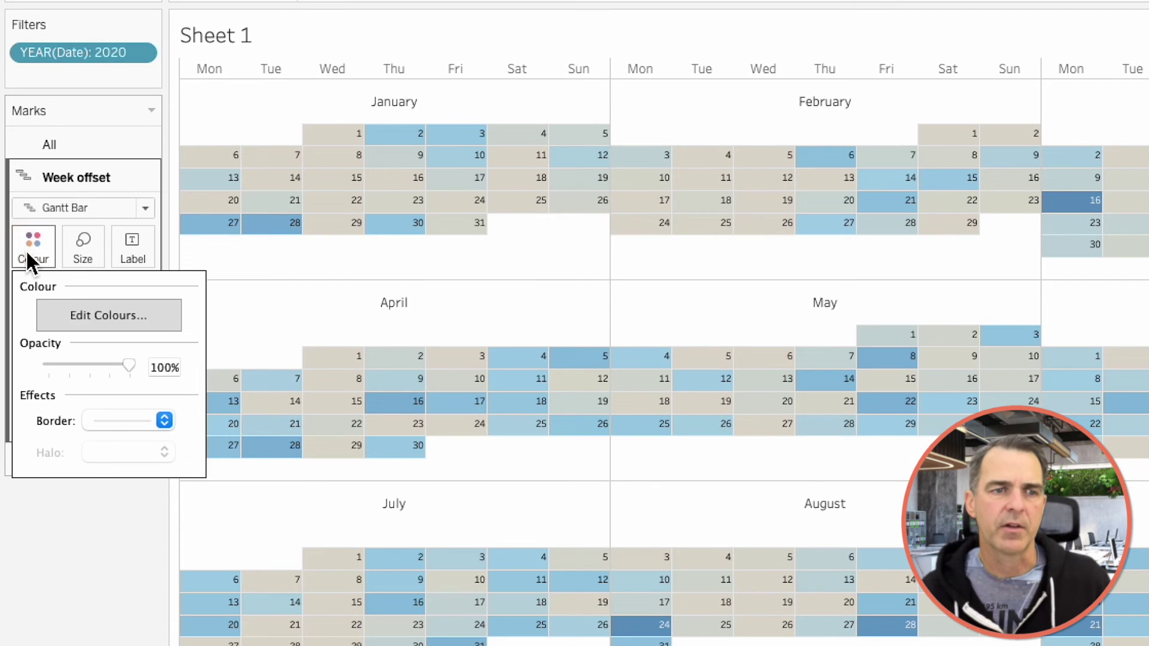
click(77, 314)
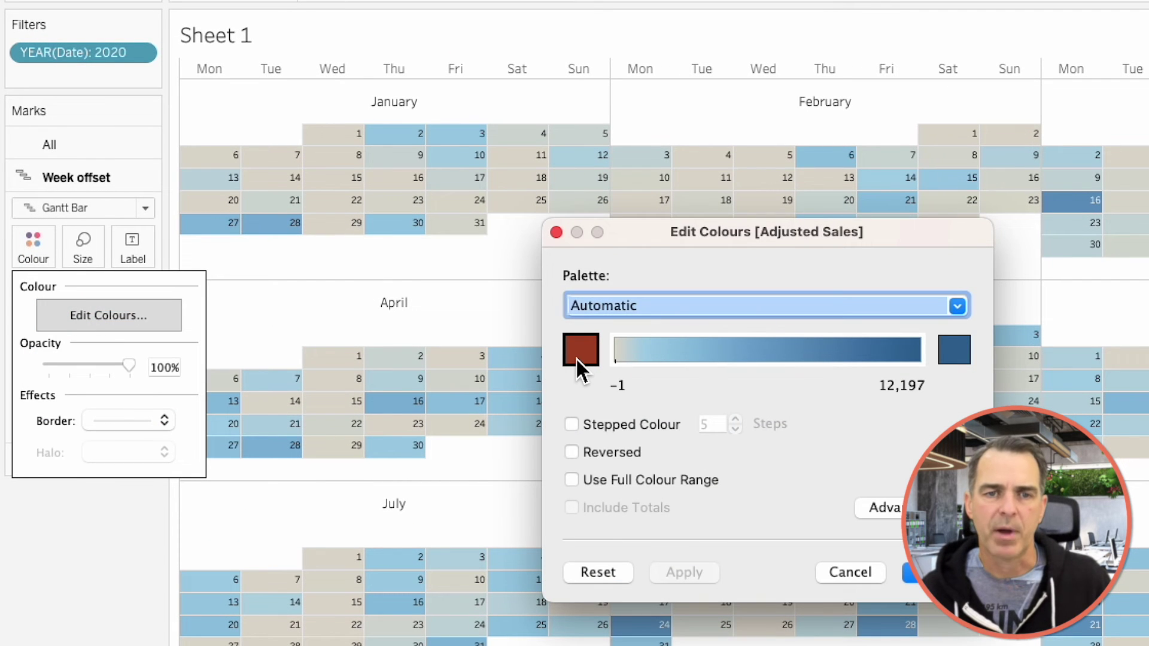
click(579, 350)
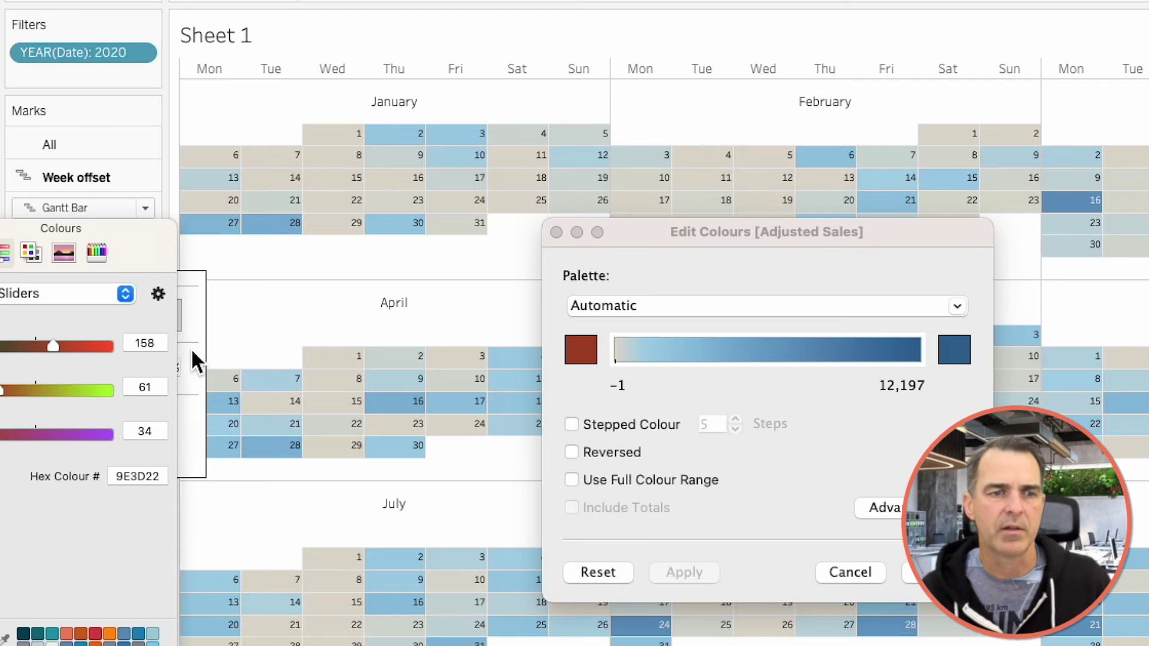
double_click(130, 484)
text(FFFFF)
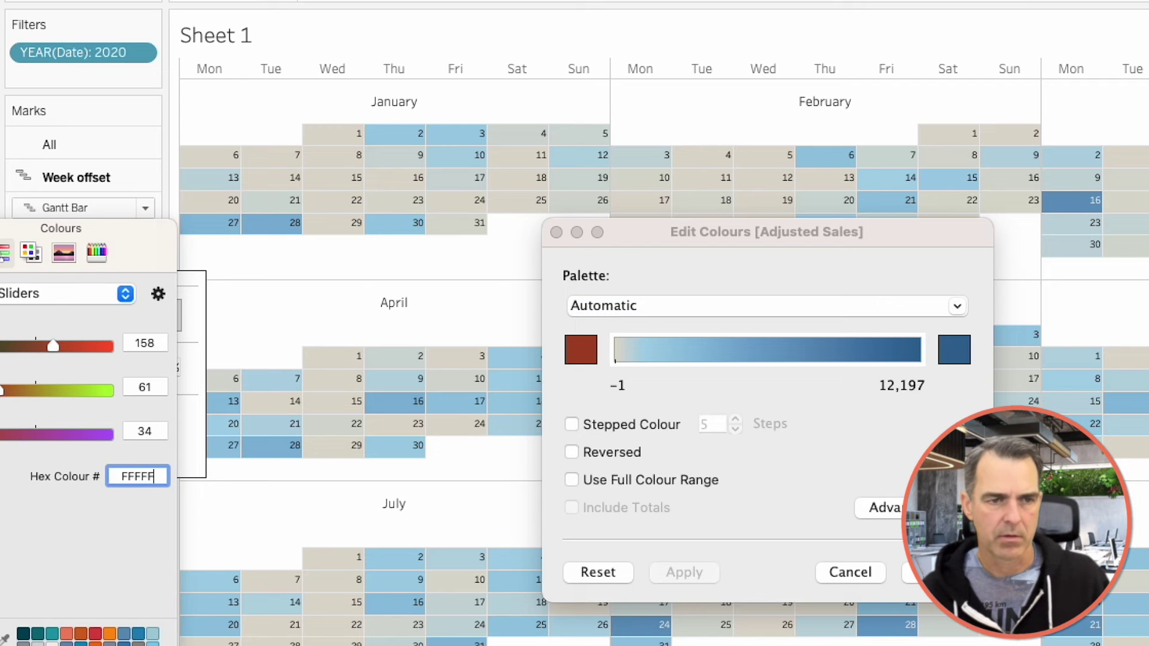
text(F)
key(Return)
click(628, 480)
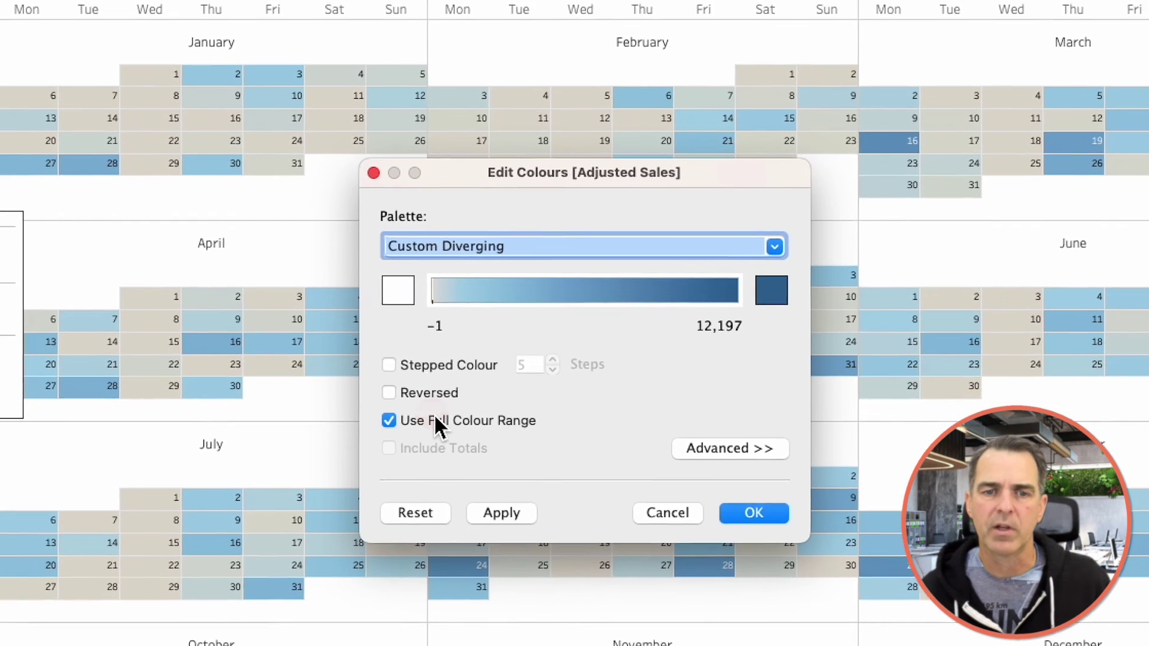
click(672, 436)
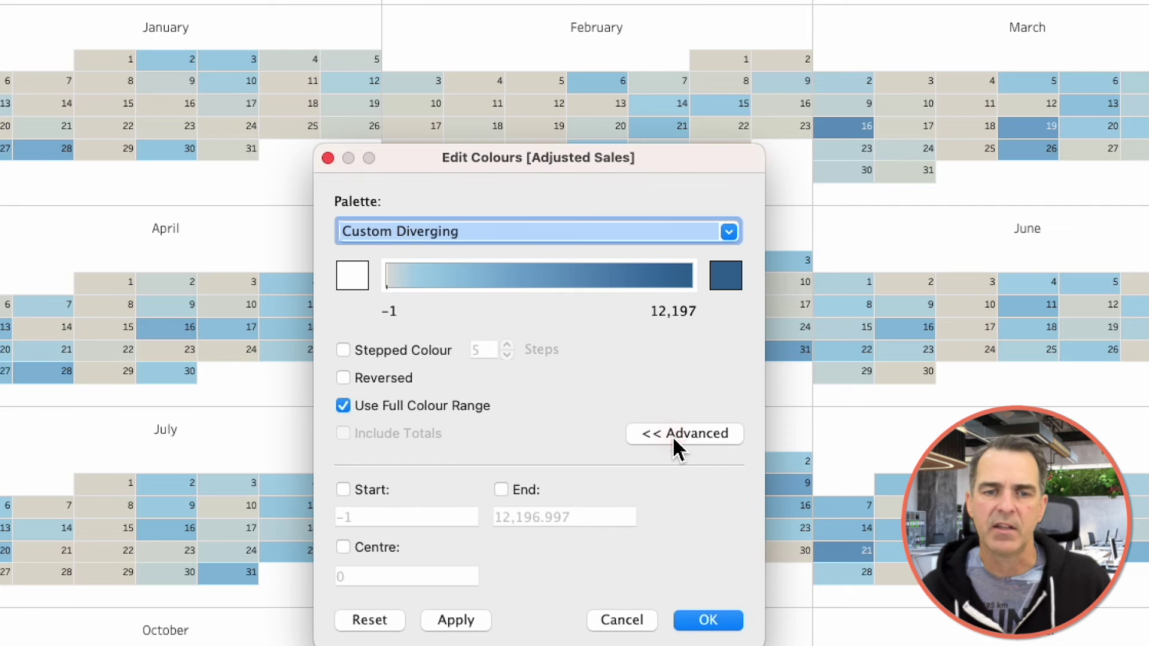
click(343, 548)
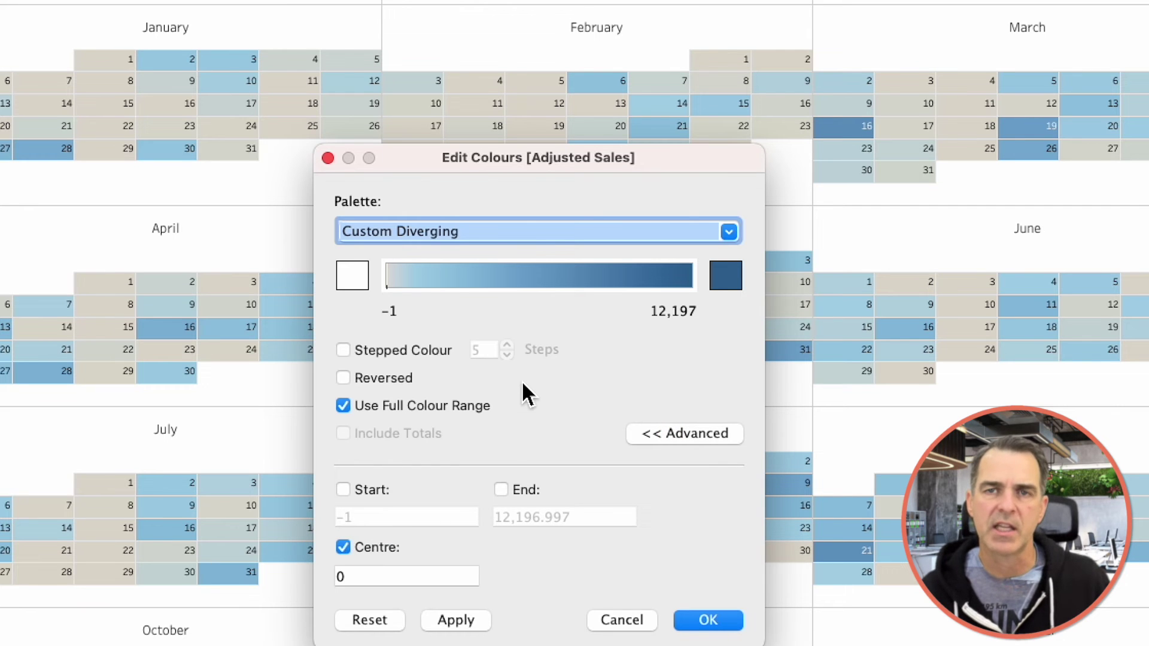
click(708, 620)
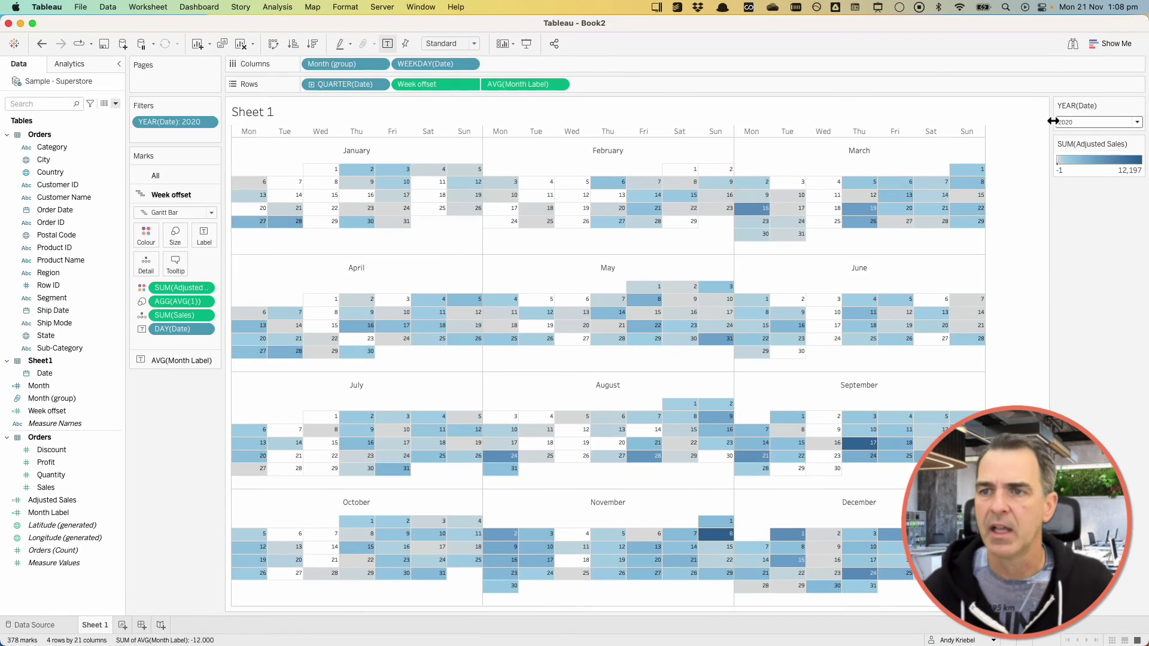
click(1077, 123)
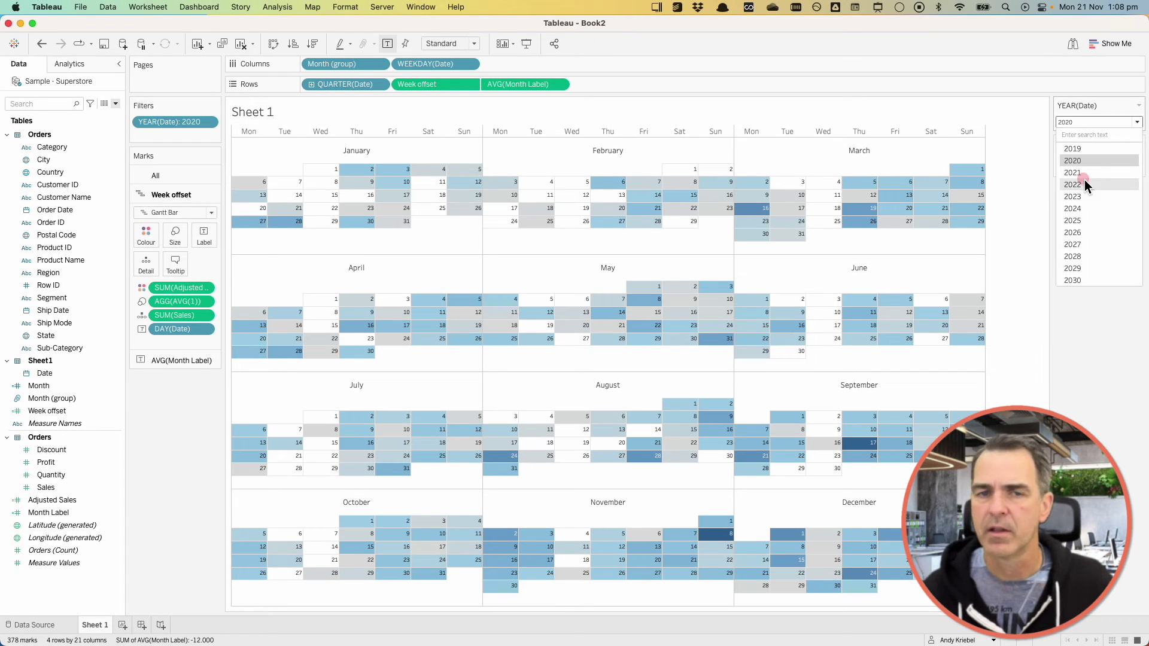
click(1084, 182)
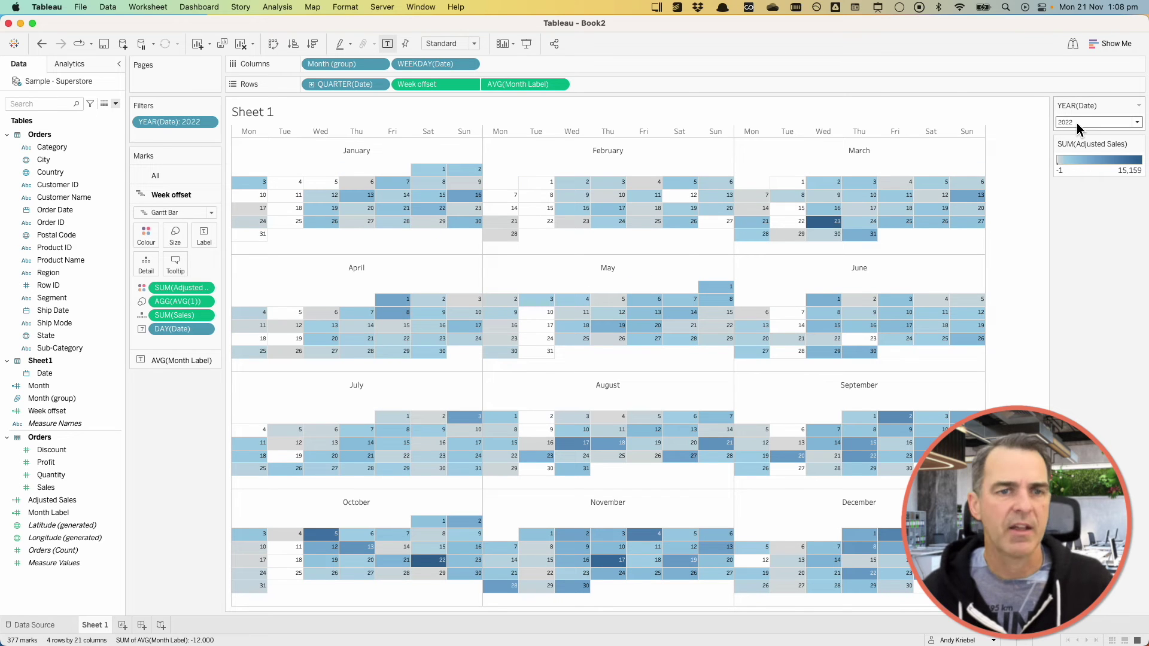
click(1075, 123)
click(1078, 270)
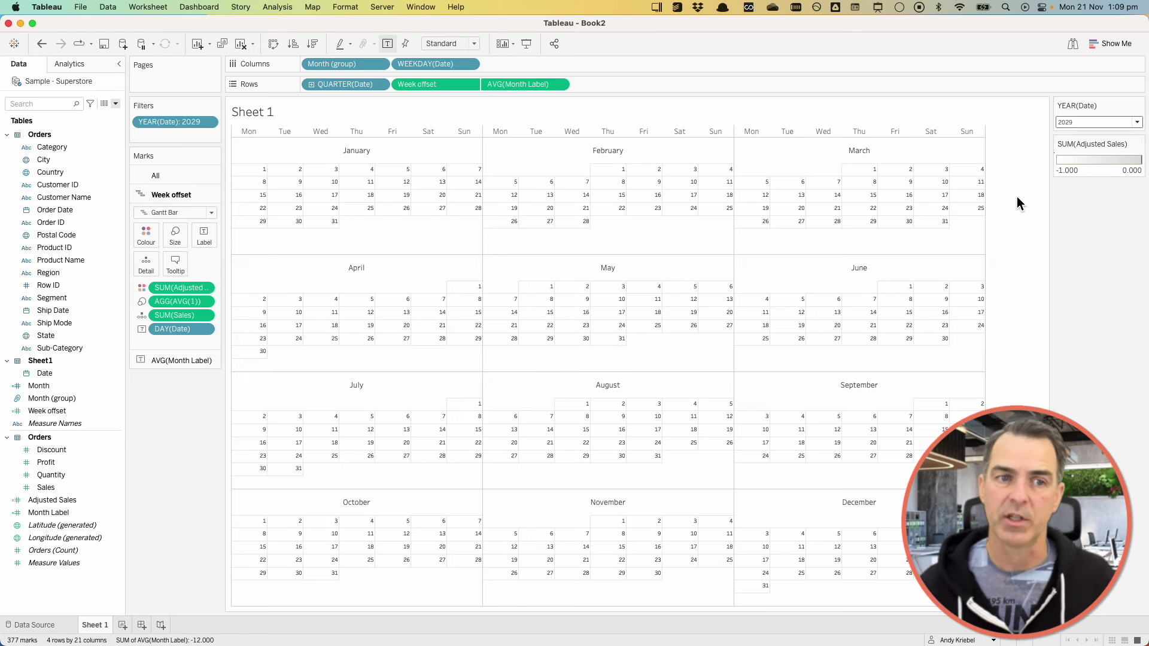
click(1082, 121)
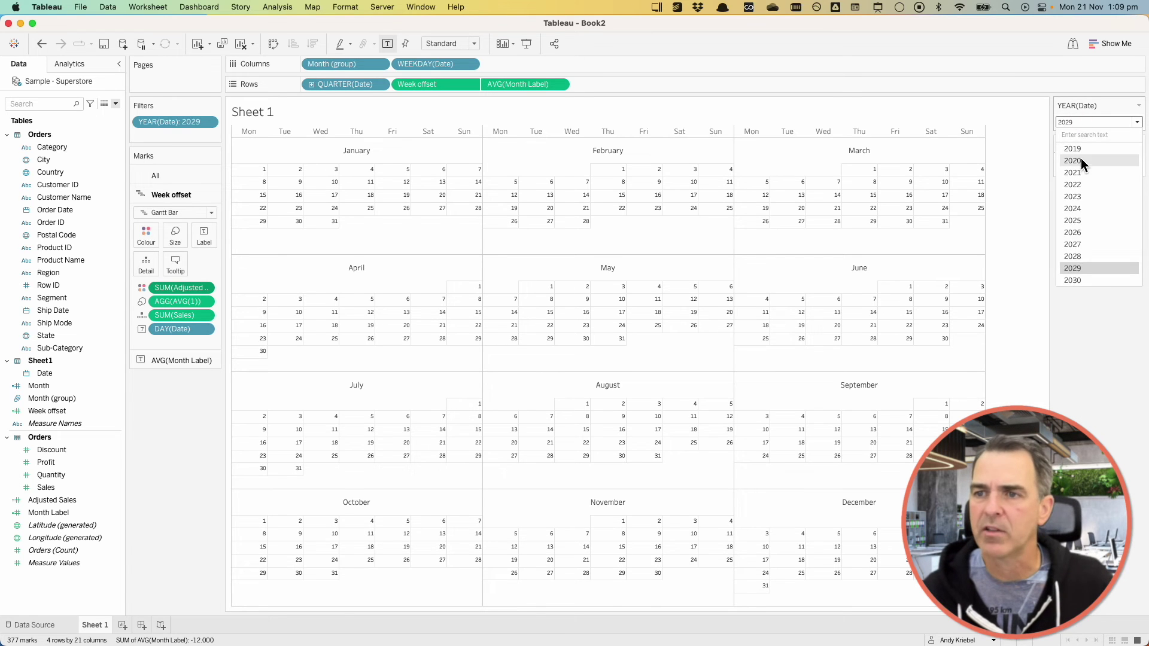
click(1080, 162)
mouse_move(374, 179)
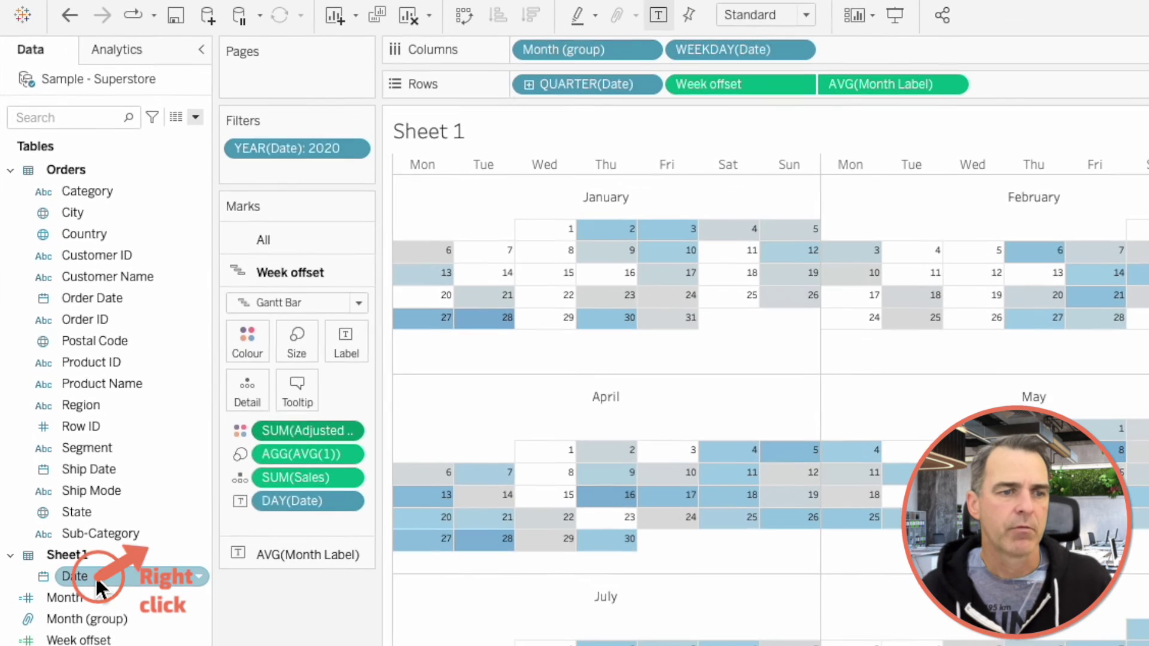
Add Date to the tooltip and format it as Standard Long Date, e.g. Friday, 31 January 2020
drag(99, 585, 306, 397)
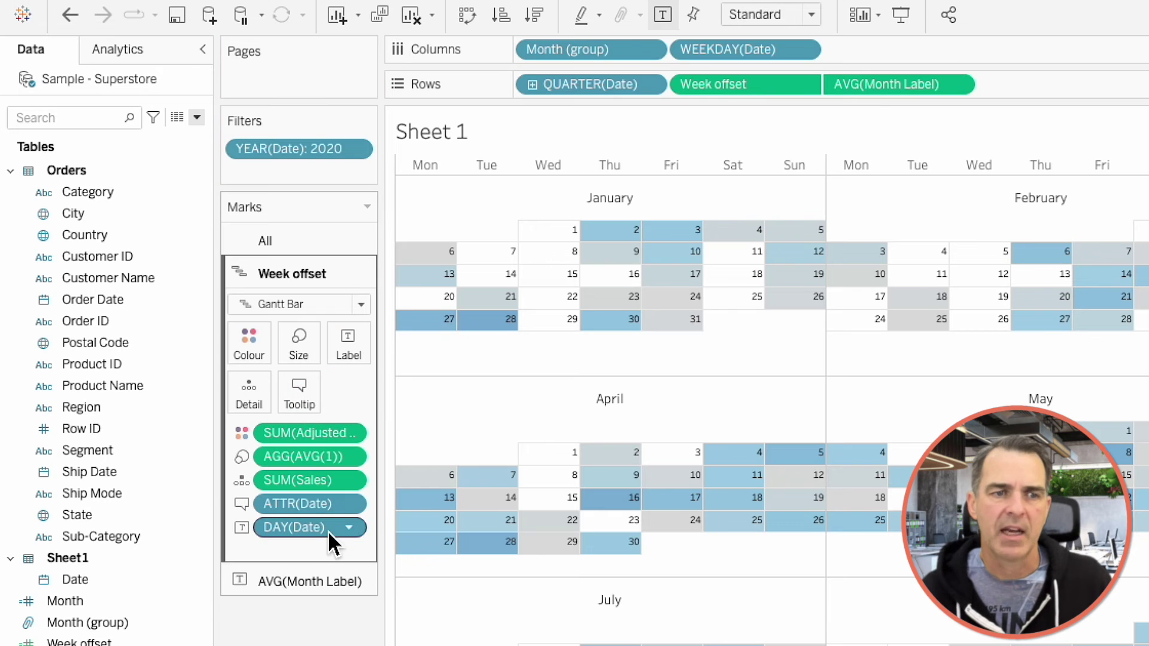
right_click(299, 506)
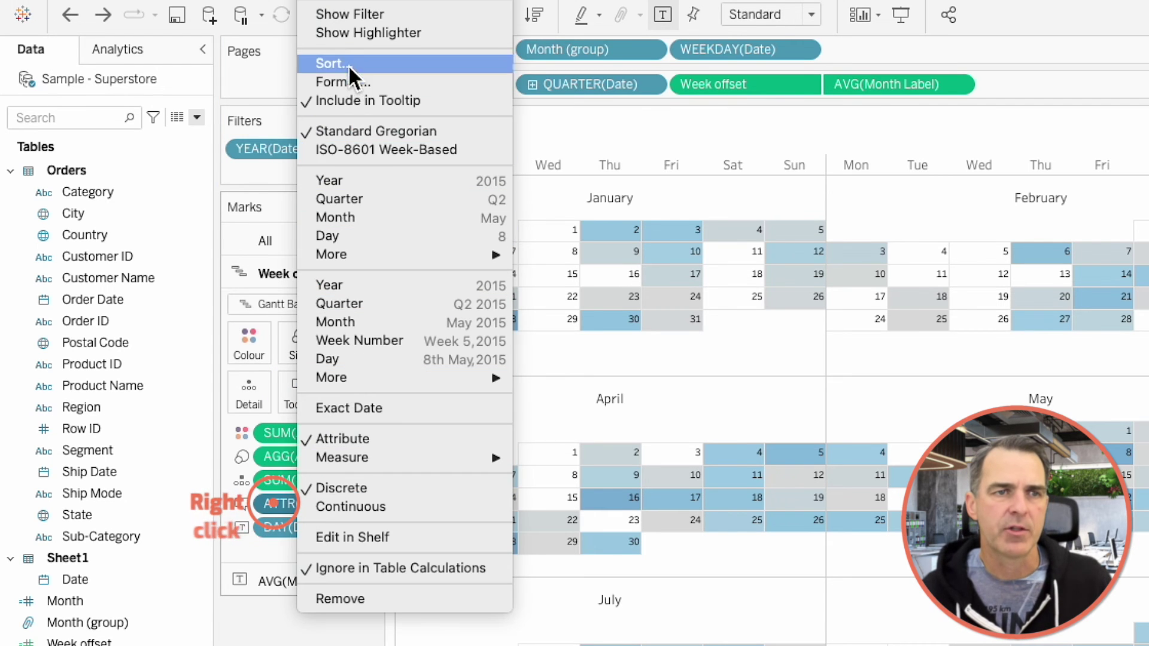
click(348, 82)
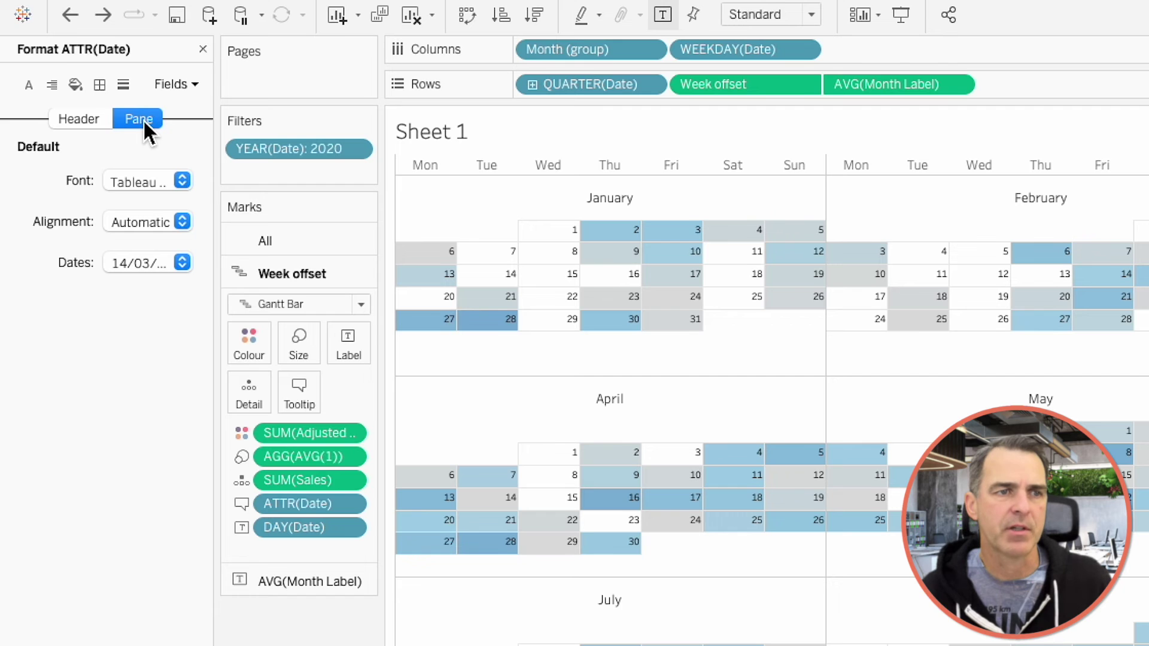
click(141, 266)
click(154, 327)
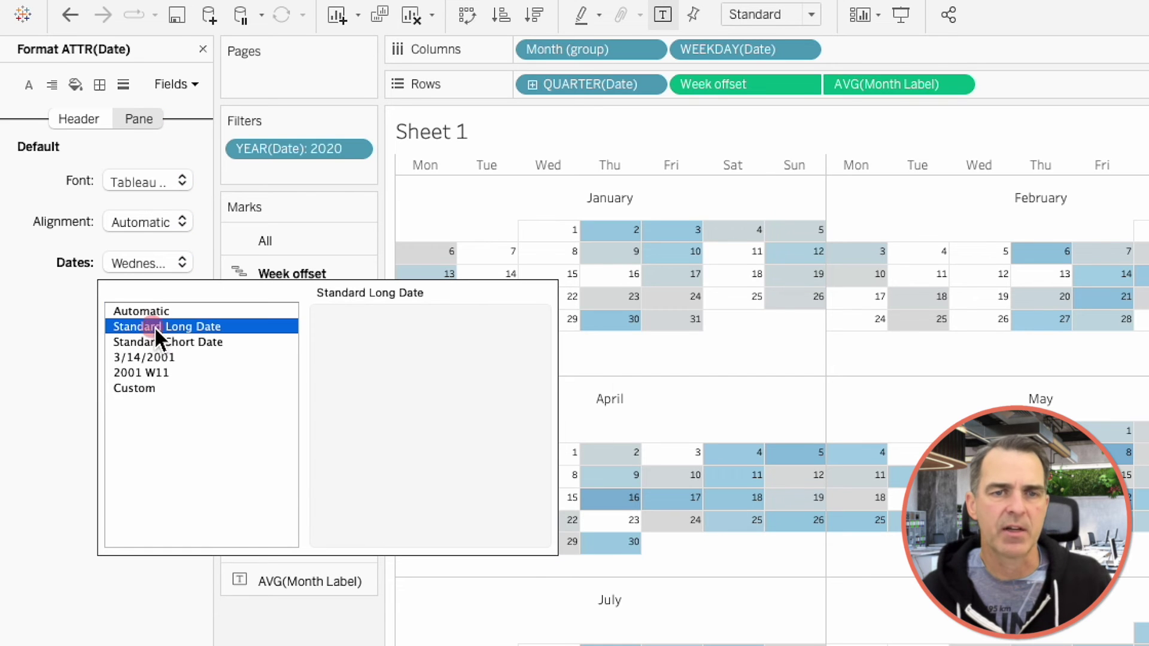
click(701, 357)
mouse_move(689, 329)
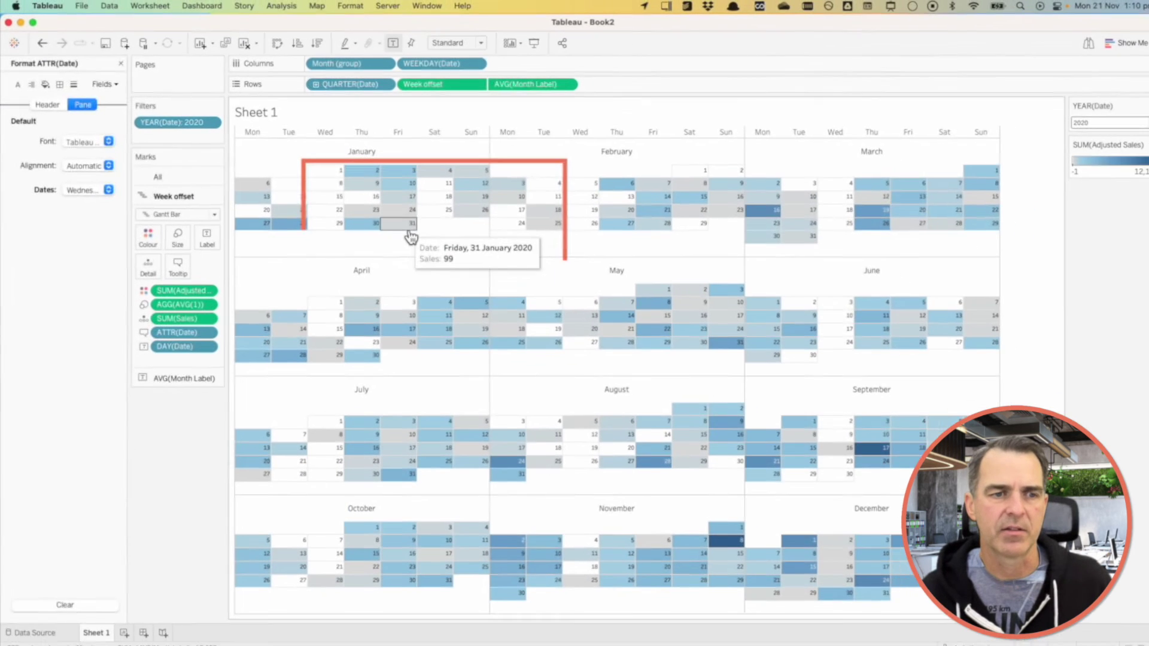
Place Sheet 1 on a new dashboard and remove the Adjusted Sales colour legend
click(141, 625)
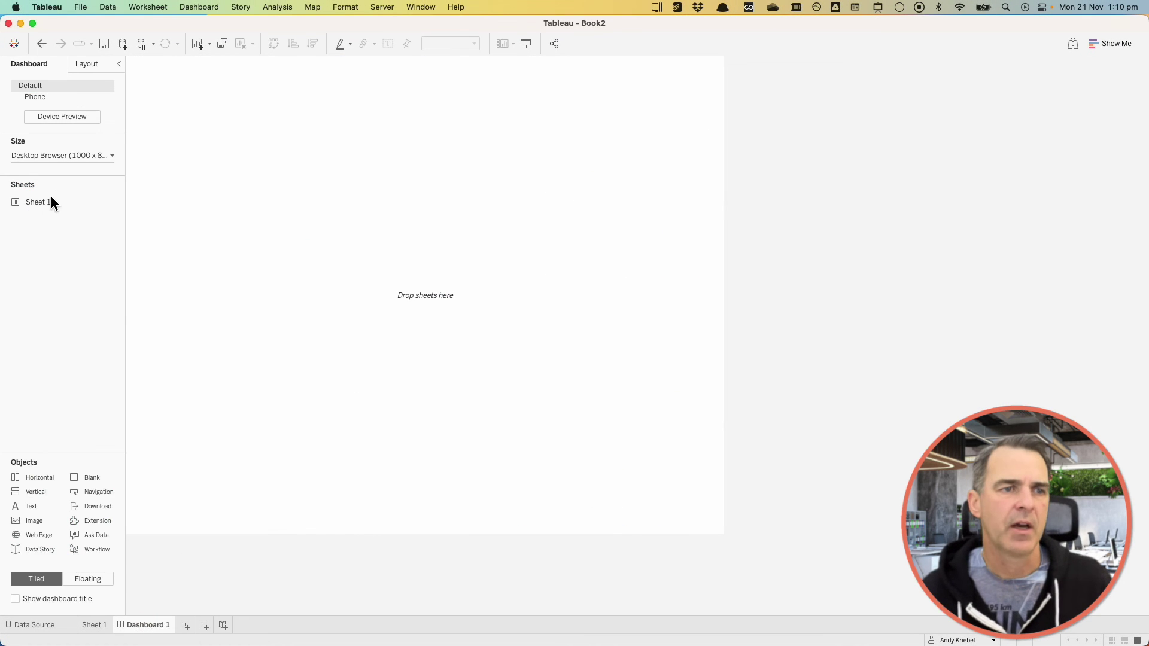
drag(75, 201, 100, 203)
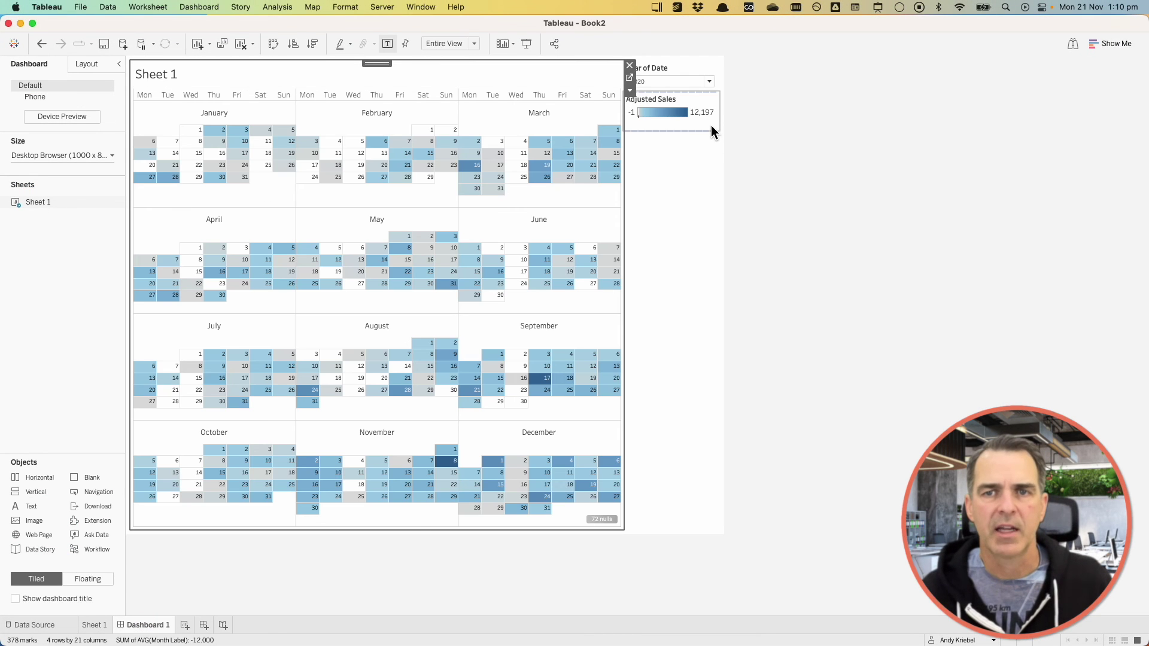
click(711, 125)
click(725, 122)
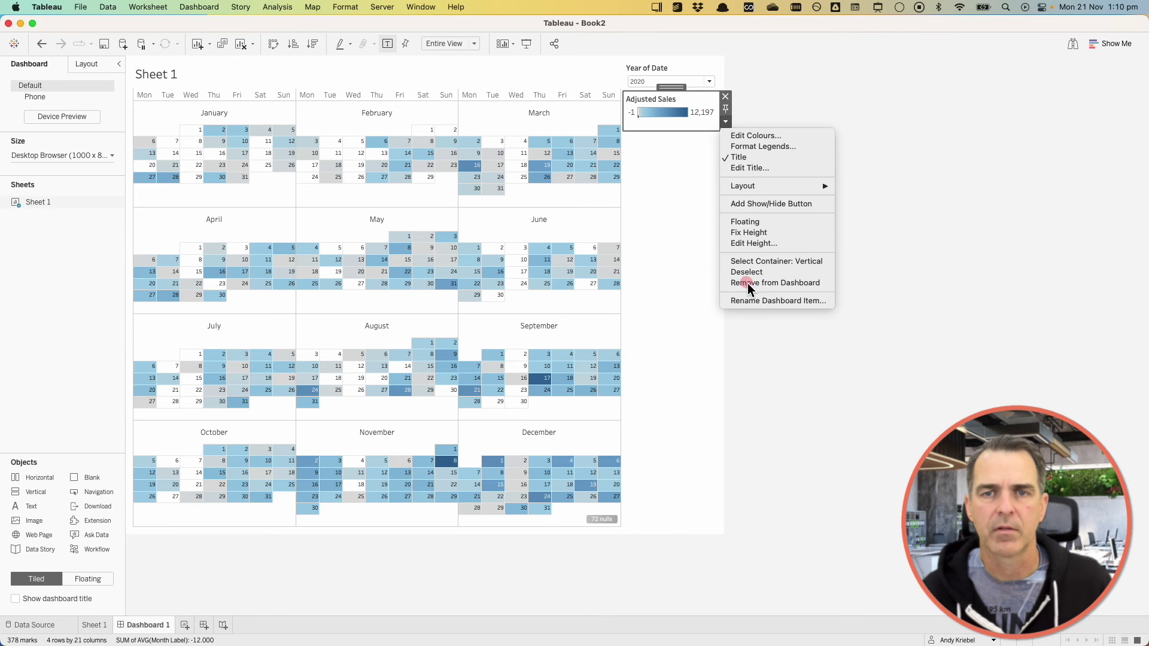
click(733, 282)
Retitle the calendar 'Daily Sales' followed by the inserted YEAR(Date) field
double_click(181, 80)
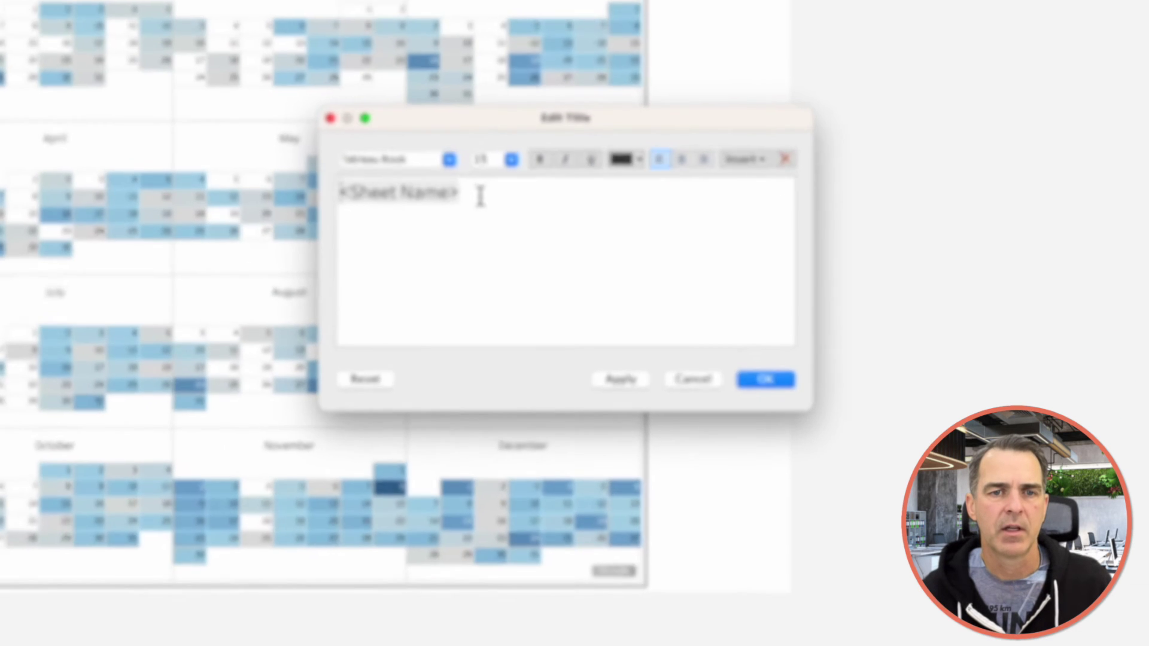
drag(509, 255, 361, 248)
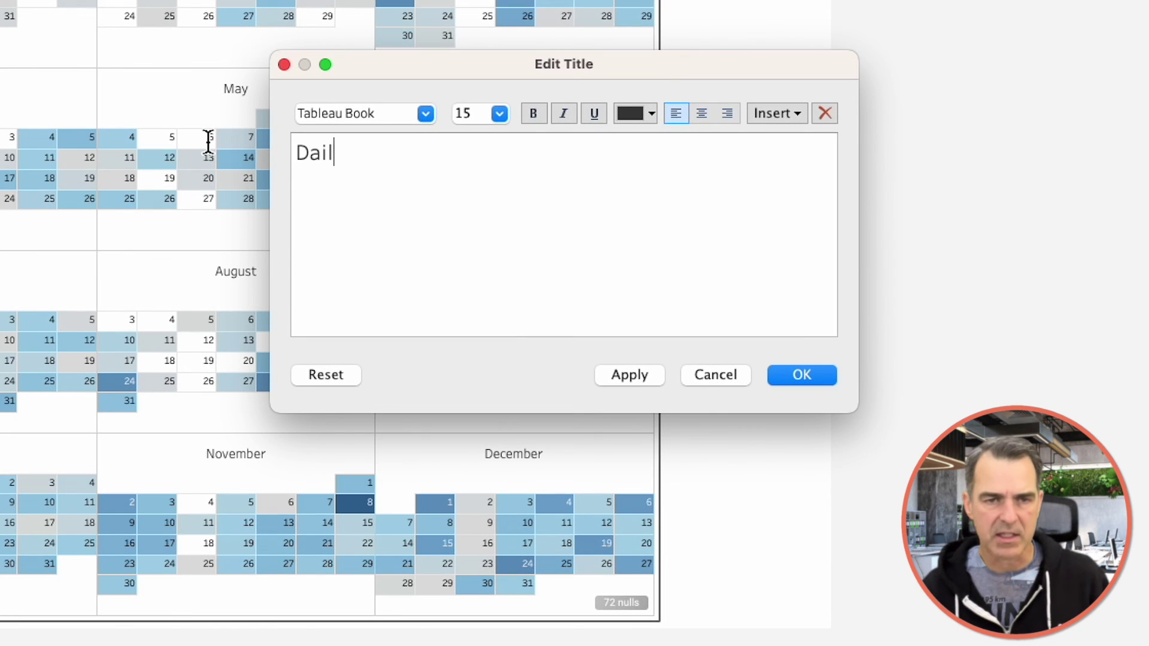
click(775, 115)
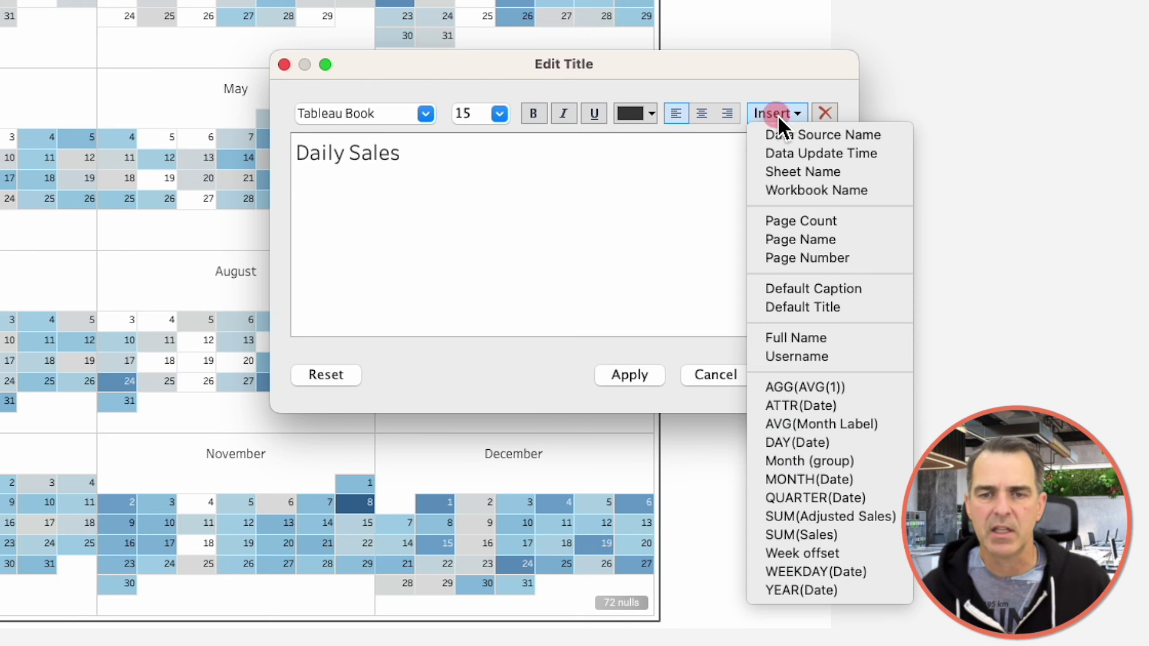
click(801, 589)
click(797, 383)
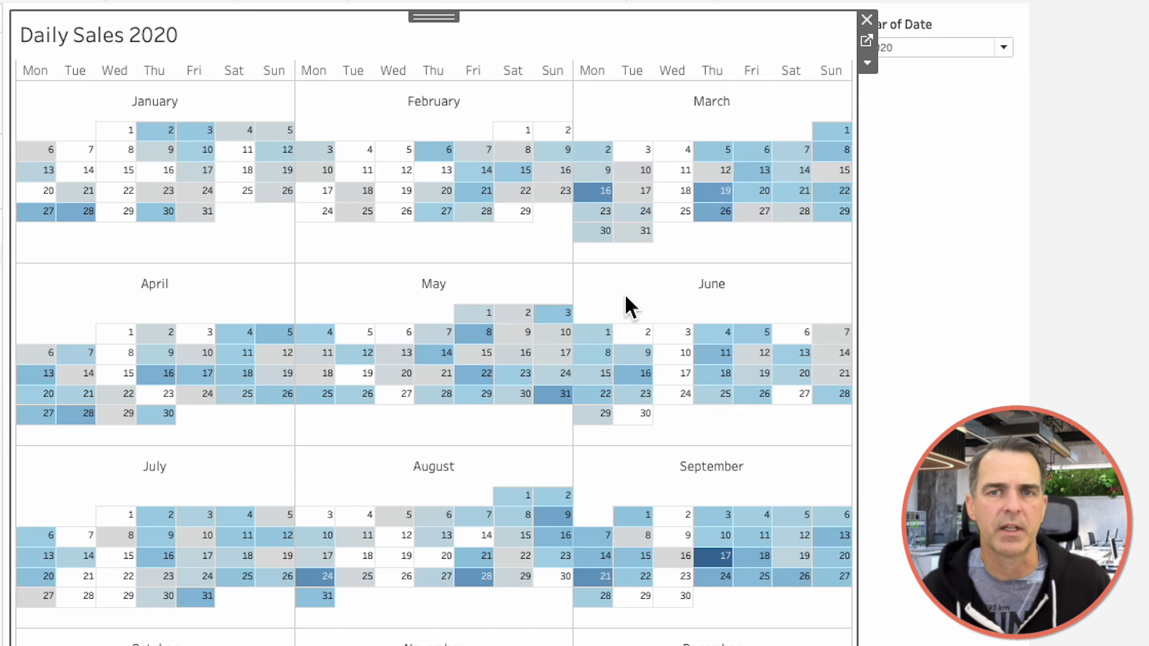
Set the dashboard's Year of Date filter to 2022
click(920, 44)
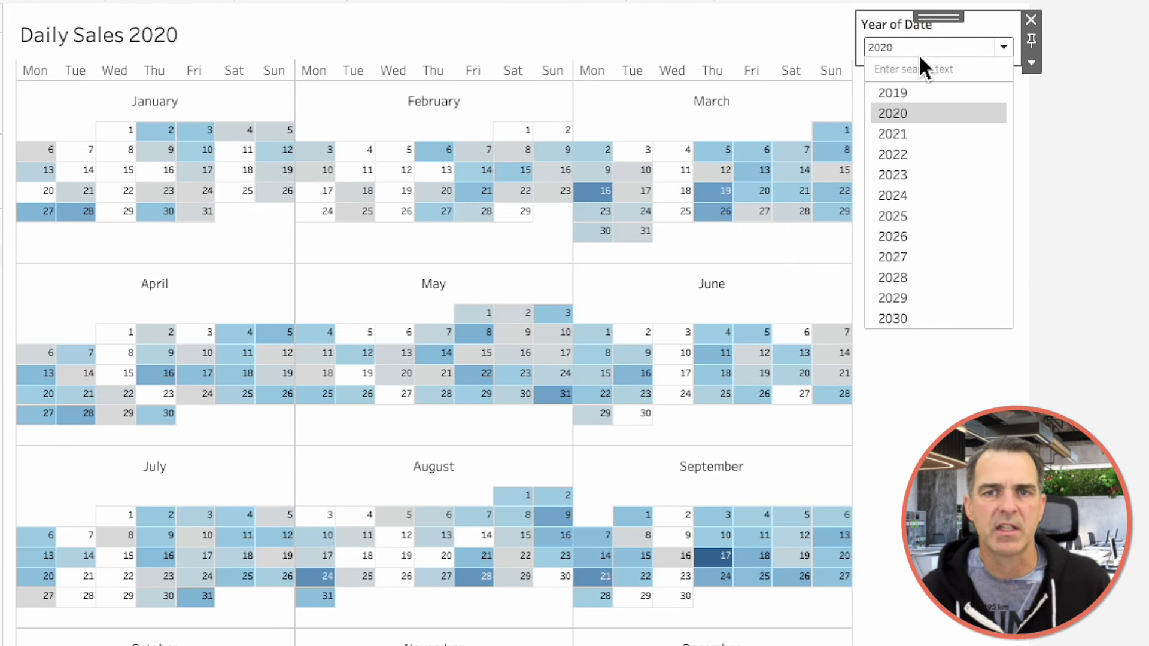
click(894, 155)
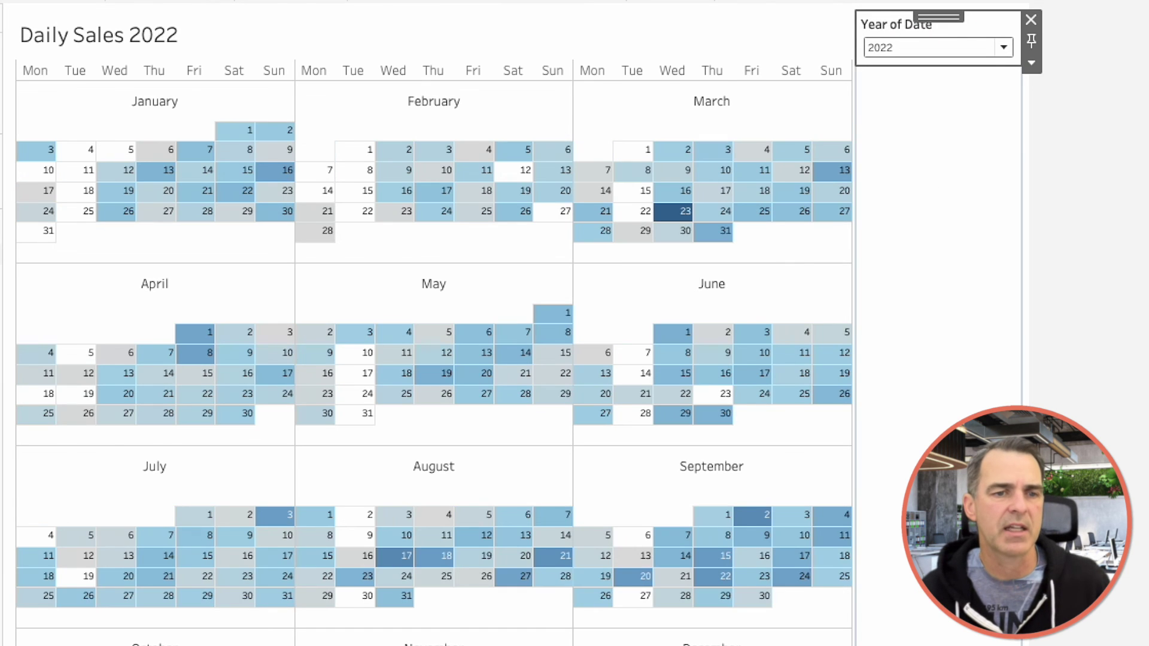